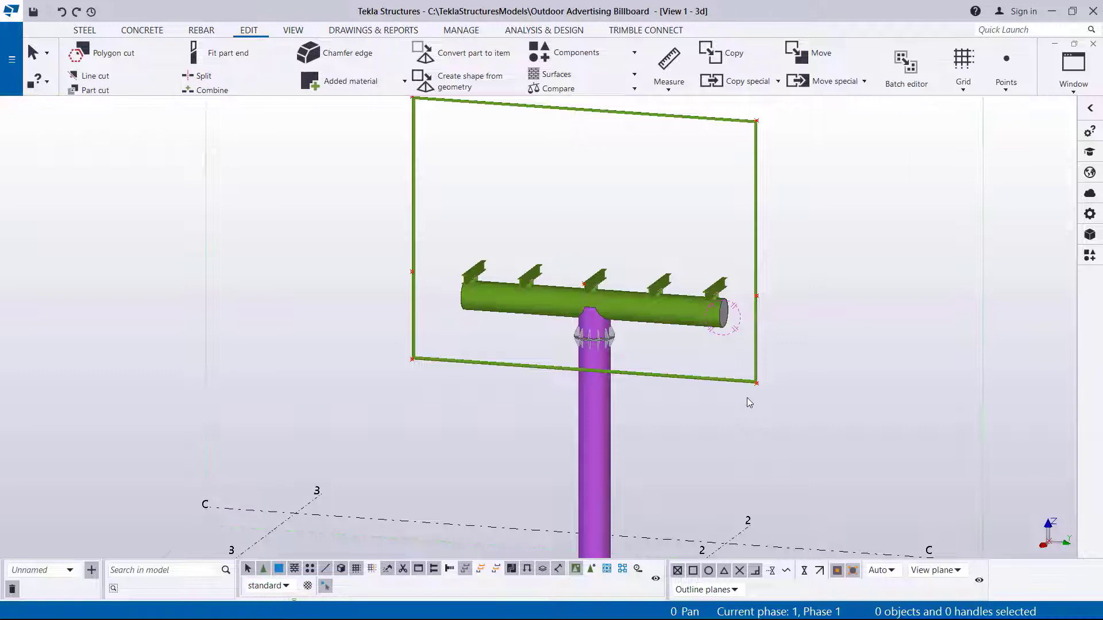
- Select the vertical member at the billboard frame's end, next to the pipe's capped end
{"action": "scroll", "coordinate": [747, 299], "scroll_direction": "up", "scroll_amount": 7}
{"action": "scroll", "coordinate": [746, 312], "scroll_direction": "up", "scroll_amount": 3}
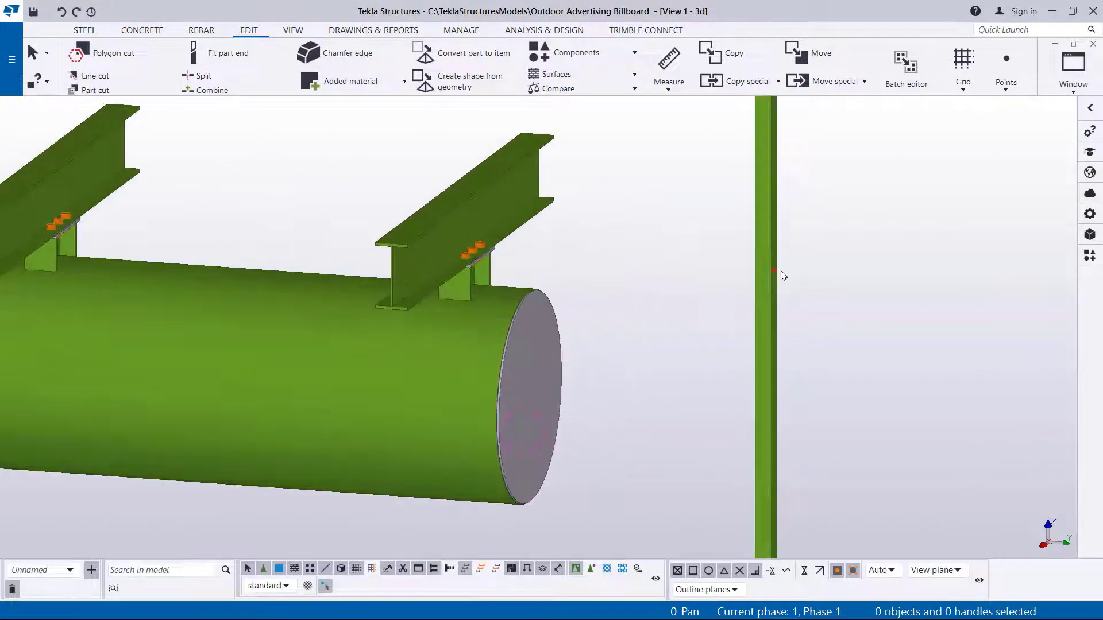
{"action": "left_click", "coordinate": [775, 319]}
{"action": "scroll", "coordinate": [698, 356], "scroll_direction": "down", "scroll_amount": 10}
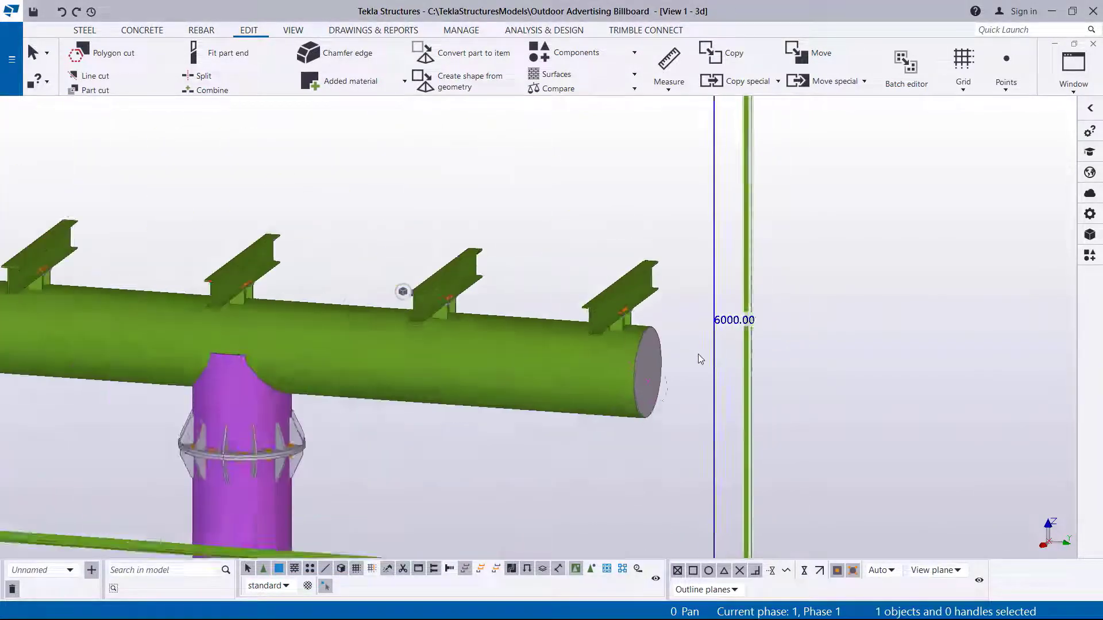
{"action": "scroll", "coordinate": [700, 360], "scroll_direction": "up", "scroll_amount": 3}
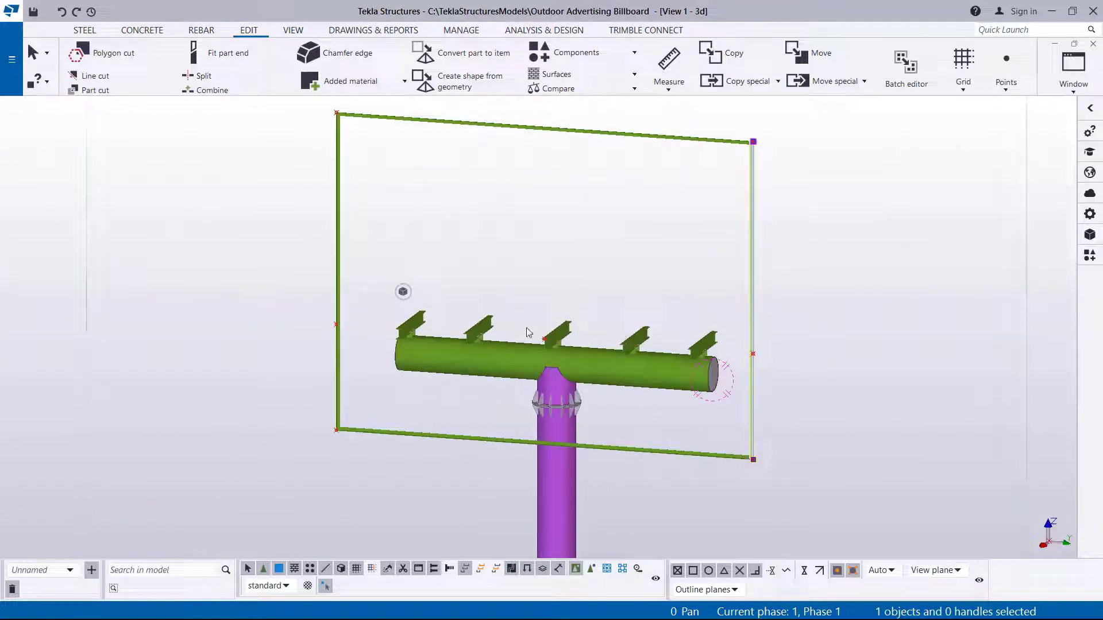
{"action": "scroll", "coordinate": [391, 325], "scroll_direction": "up", "scroll_amount": 3}
{"action": "scroll", "coordinate": [397, 331], "scroll_direction": "down", "scroll_amount": 4}
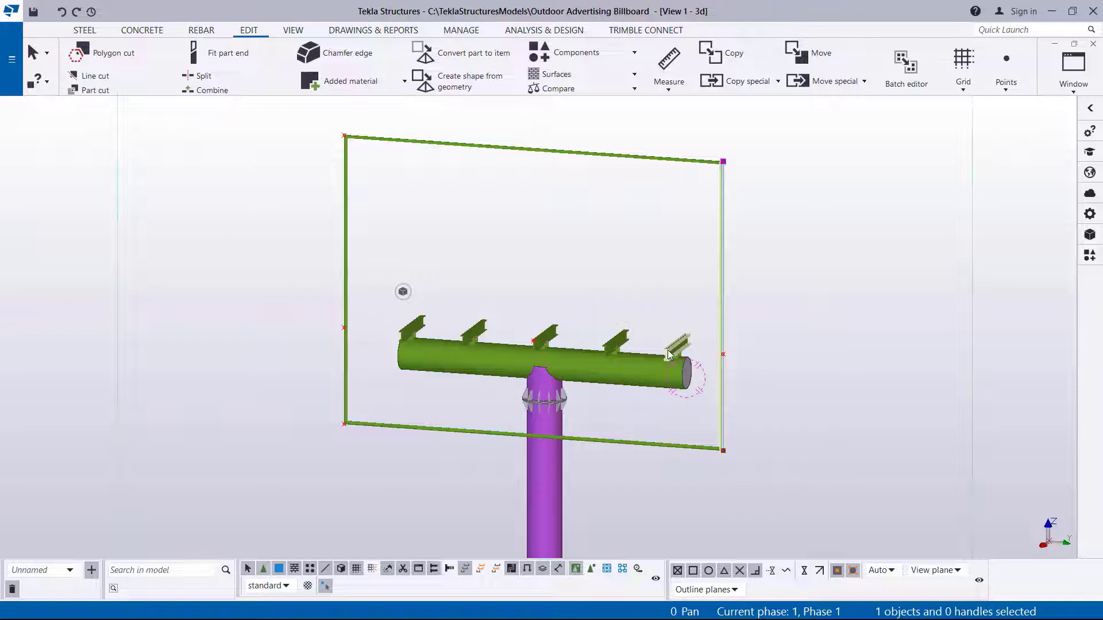
{"action": "scroll", "coordinate": [747, 367], "scroll_direction": "up", "scroll_amount": 4}
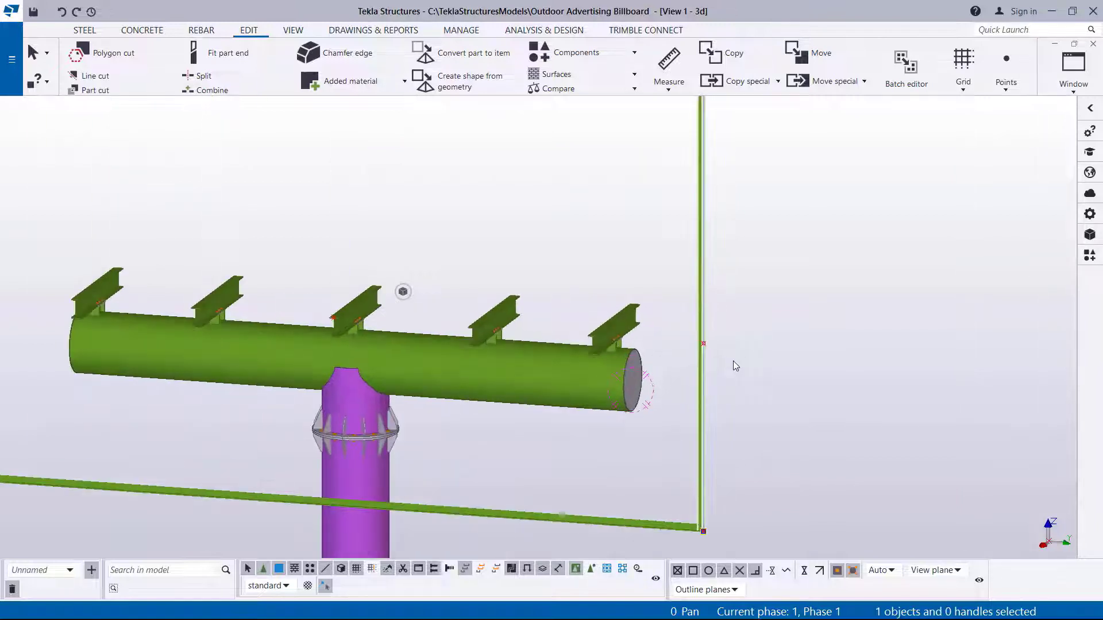
- Set the view rotation origin at the selected vertical member's midpoint and examine the member's flange side up close
{"action": "key", "text": "v"}
{"action": "left_click", "coordinate": [703, 344]}
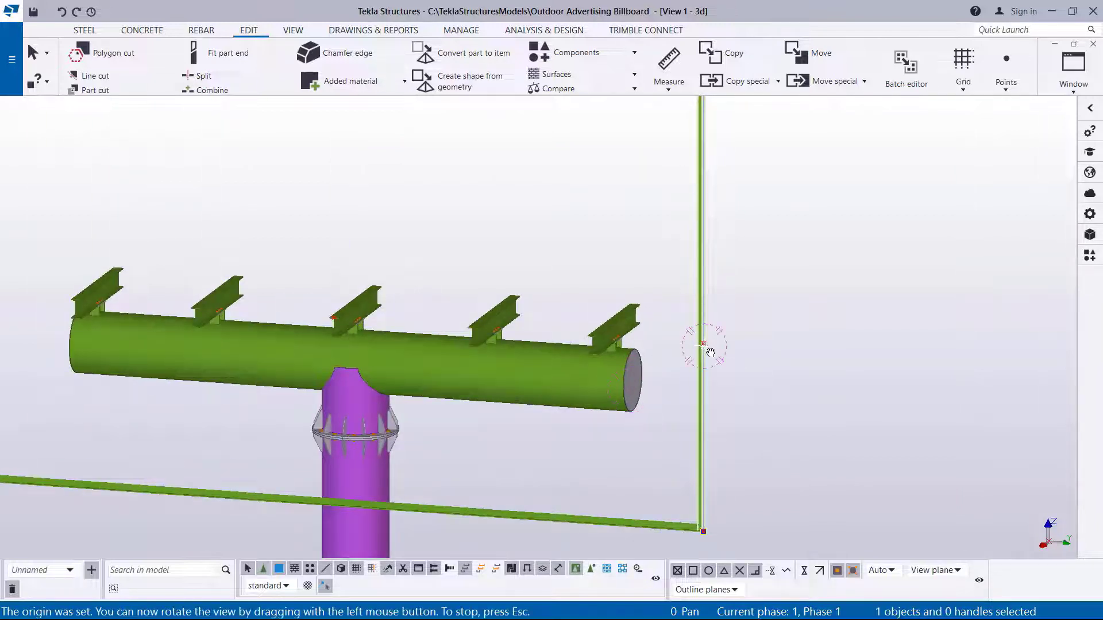
{"action": "left_click_drag", "start_coordinate": [709, 343], "coordinate": [432, 360]}
{"action": "left_click_drag", "start_coordinate": [630, 350], "coordinate": [719, 353]}
{"action": "right_click", "coordinate": [783, 274]}
{"action": "left_click", "coordinate": [812, 287]}
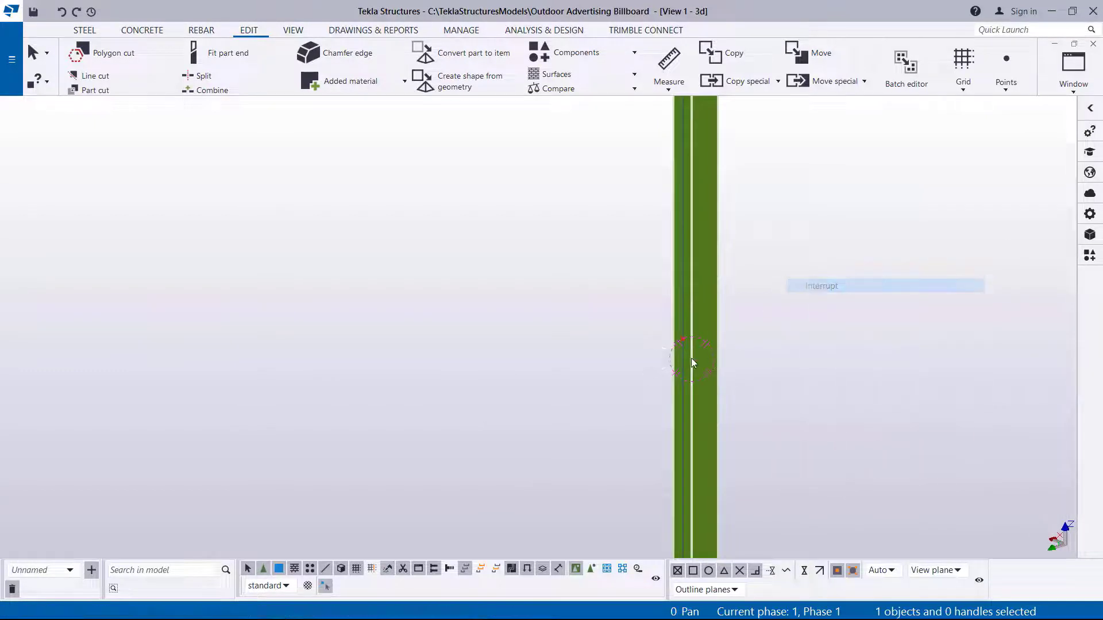
{"action": "scroll", "coordinate": [694, 347], "scroll_direction": "up", "scroll_amount": 5}
{"action": "mouse_move", "coordinate": [608, 362]}
{"action": "middle_mouse_down", "text": "ctrl"}
{"action": "mouse_move", "coordinate": [682, 334]}
{"action": "mouse_move", "coordinate": [529, 317]}
{"action": "mouse_move", "coordinate": [601, 320]}
{"action": "mouse_move", "coordinate": [578, 321]}
{"action": "middle_mouse_up", "text": "ctrl"}
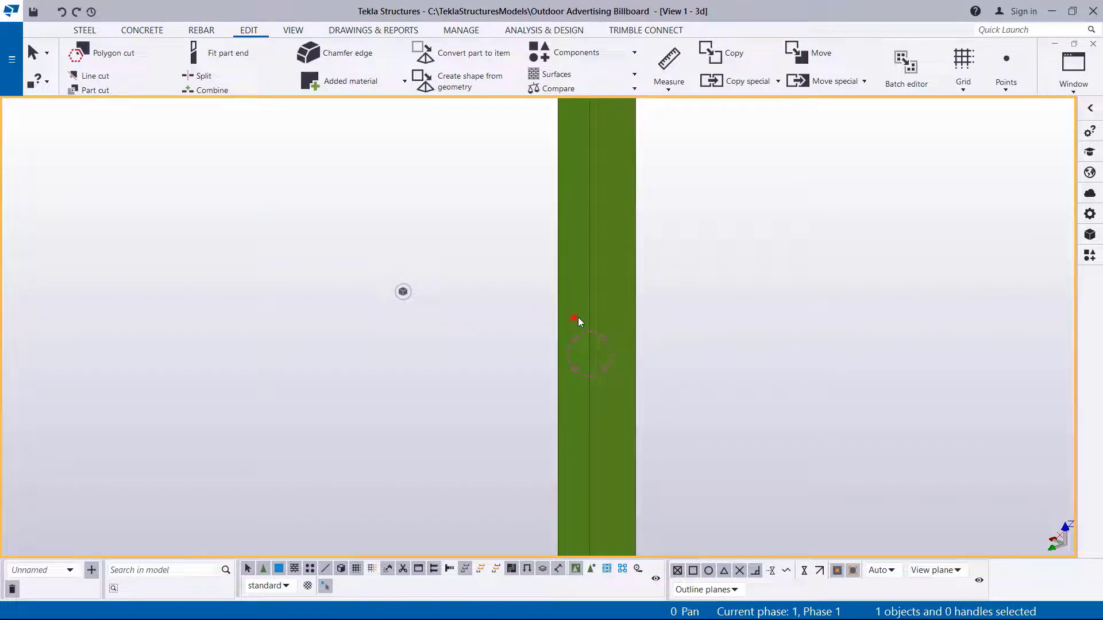
{"action": "mouse_move", "coordinate": [578, 317]}
{"action": "middle_mouse_down", "text": "ctrl"}
{"action": "mouse_move", "coordinate": [806, 258]}
{"action": "mouse_move", "coordinate": [577, 320]}
{"action": "middle_mouse_up", "text": "ctrl"}
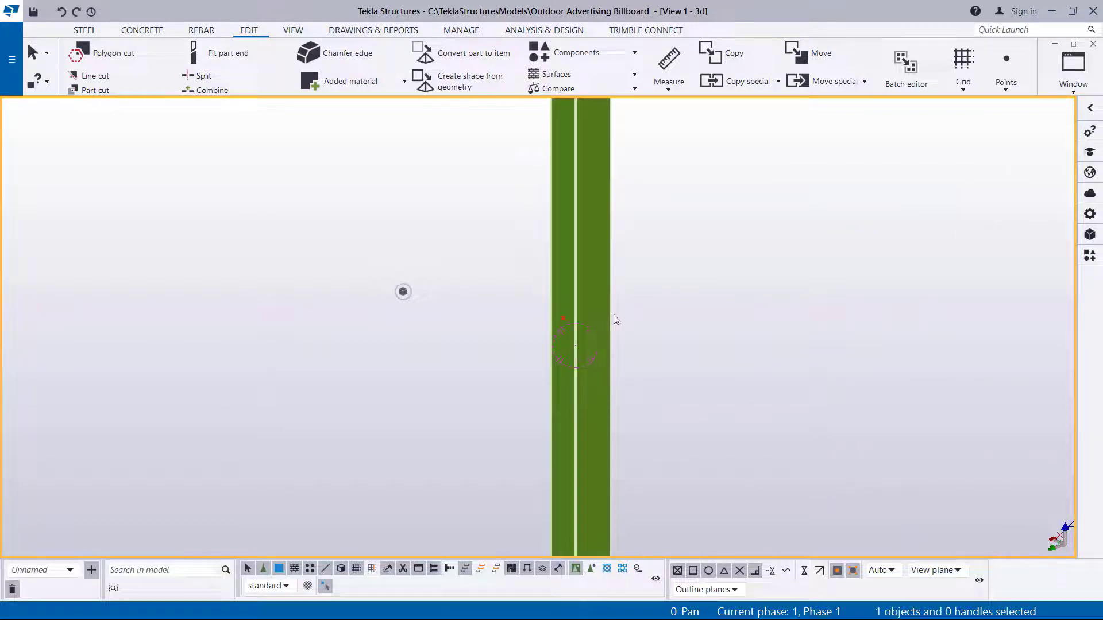
{"action": "middle_click_drag", "start_coordinate": [614, 315], "coordinate": [588, 319], "text": "ctrl"}
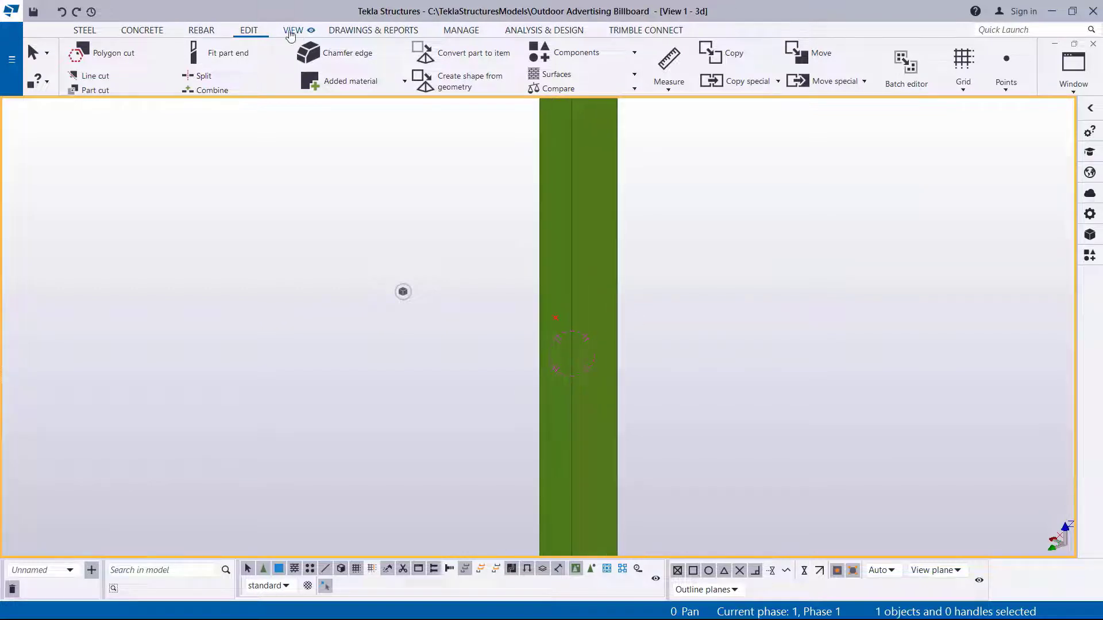
- Create points on the vertical member at its existing midpoint and at the perpendicular snap on the profile's lengthwise edge line
{"action": "left_click", "coordinate": [1006, 87]}
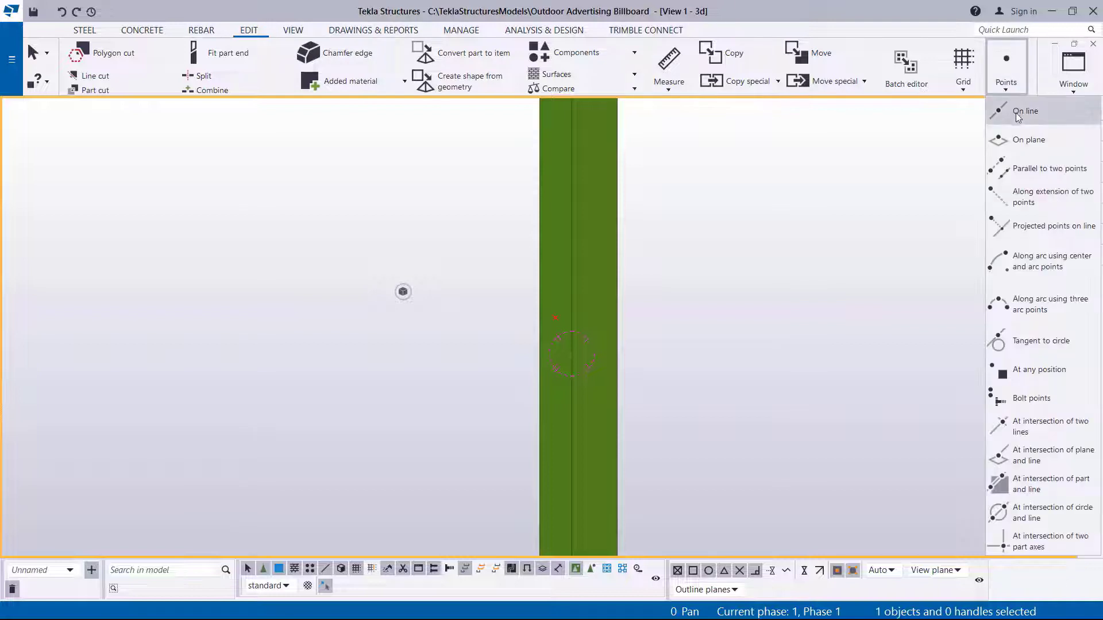
{"action": "left_click", "coordinate": [1044, 368]}
{"action": "scroll", "coordinate": [564, 304], "scroll_direction": "up", "scroll_amount": 5}
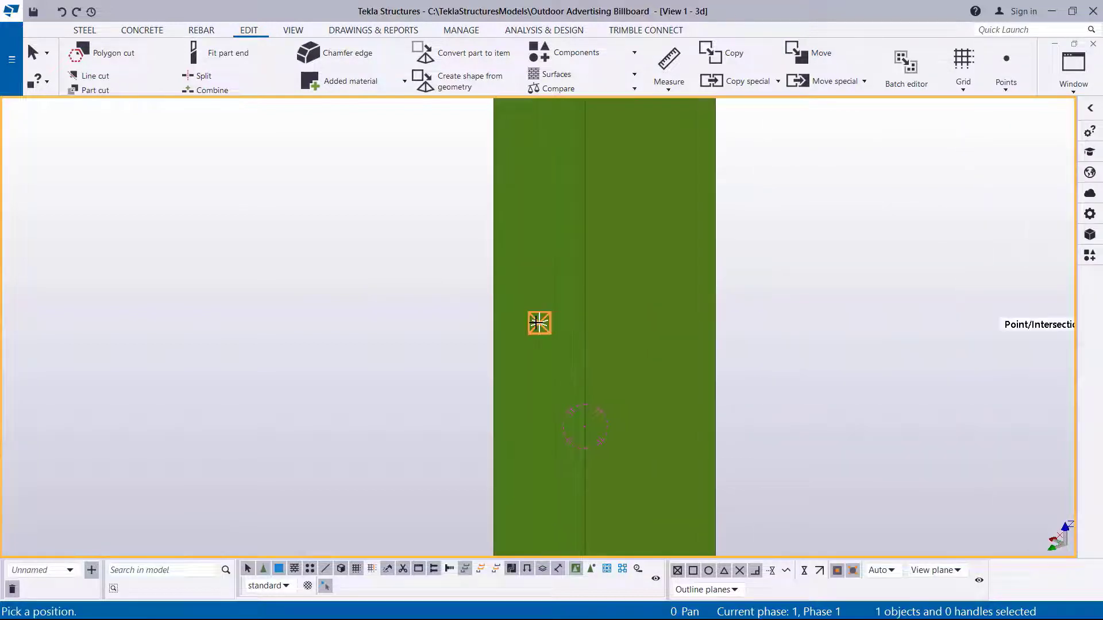
{"action": "left_click", "coordinate": [538, 323]}
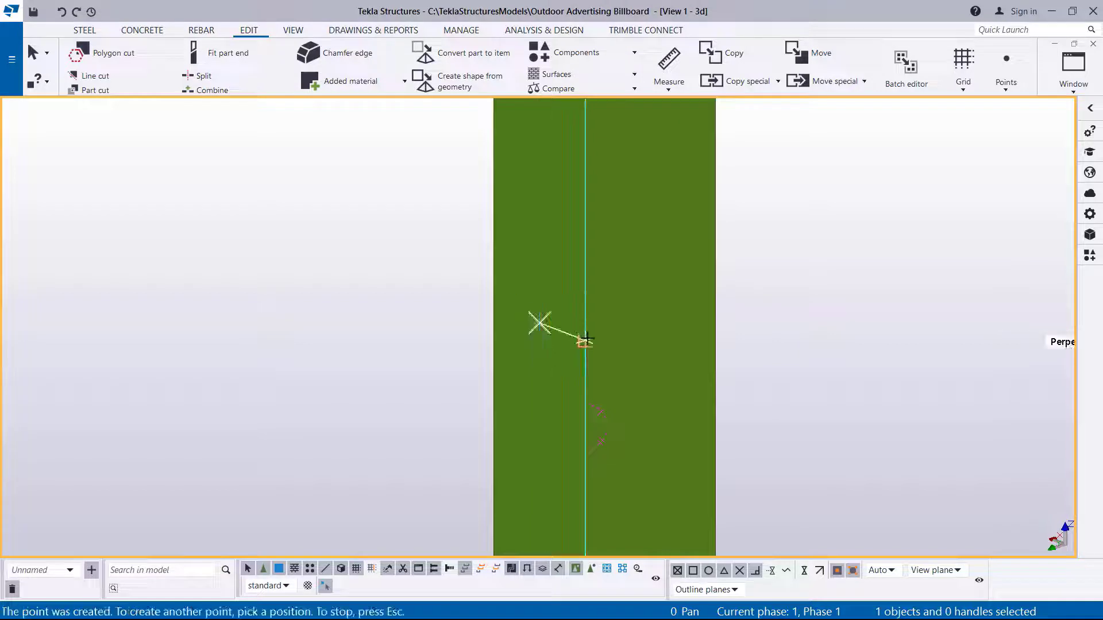
{"action": "left_click", "coordinate": [587, 342]}
{"action": "right_click", "coordinate": [839, 247]}
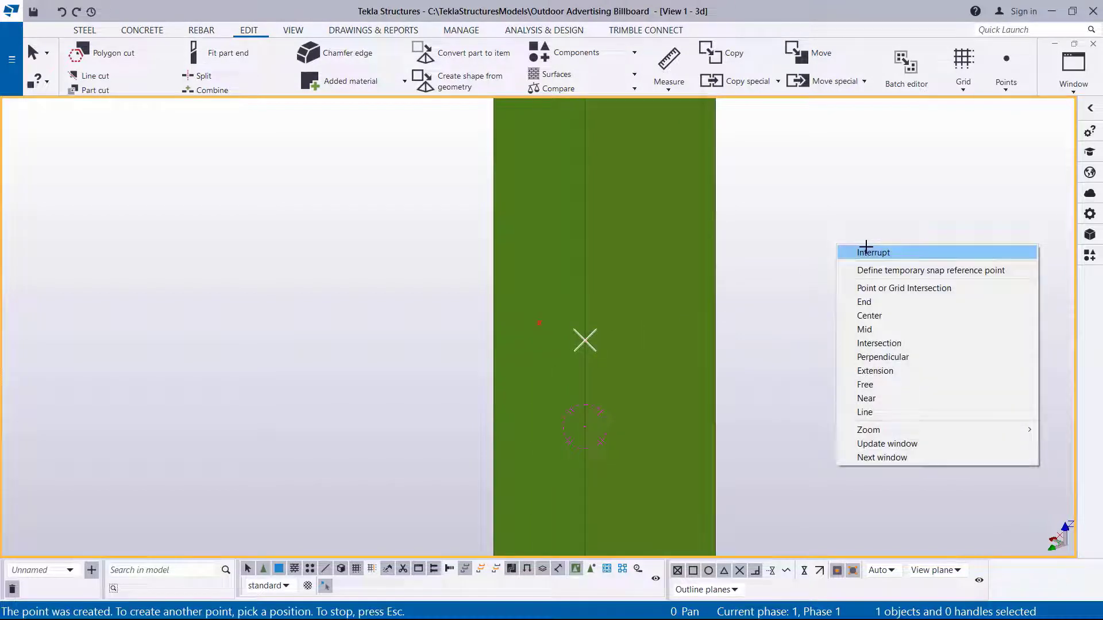
{"action": "left_click", "coordinate": [867, 252]}
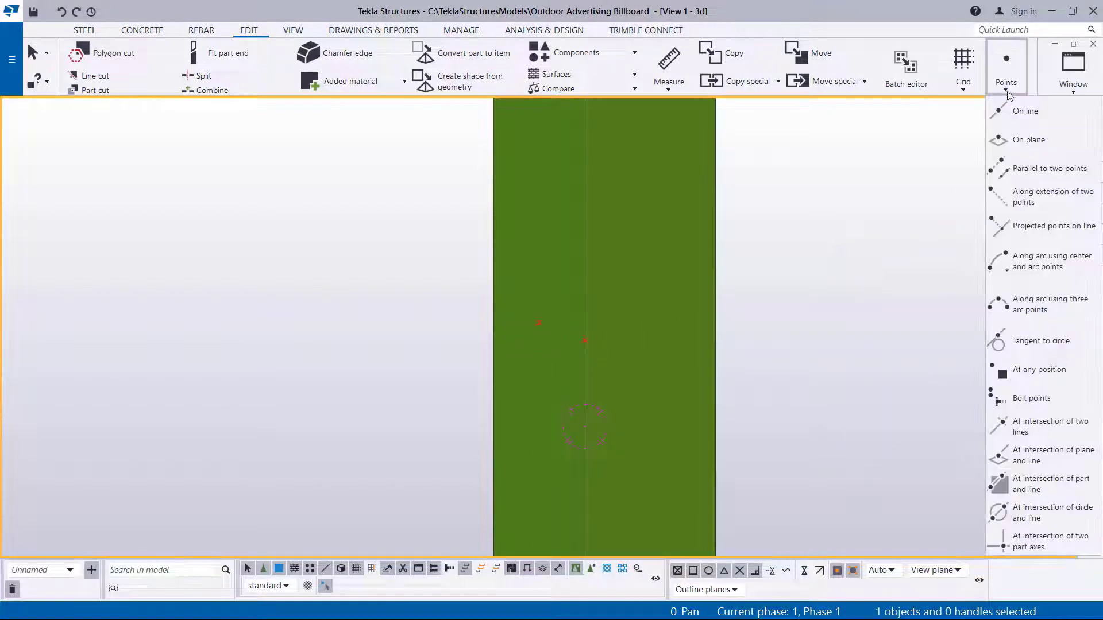
- Add 1 divided line point midway between the new edge-line point and the member's far edge, using a perpendicular snap
{"action": "left_click", "coordinate": [1005, 66]}
{"action": "left_click", "coordinate": [1025, 112]}
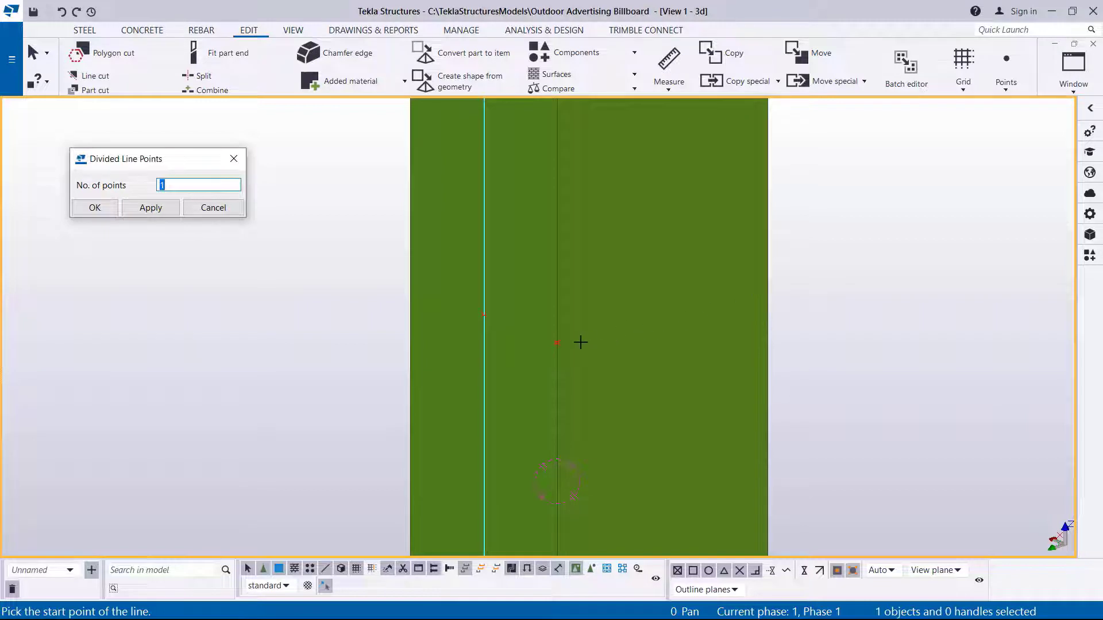
{"action": "left_click", "coordinate": [557, 343]}
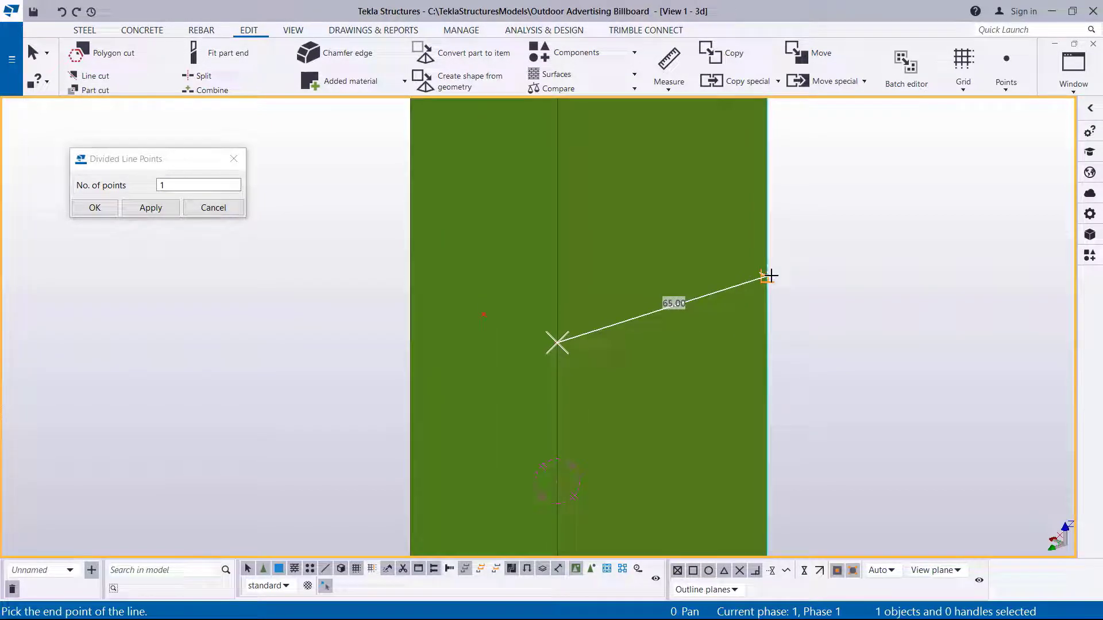
{"action": "left_click", "coordinate": [760, 572]}
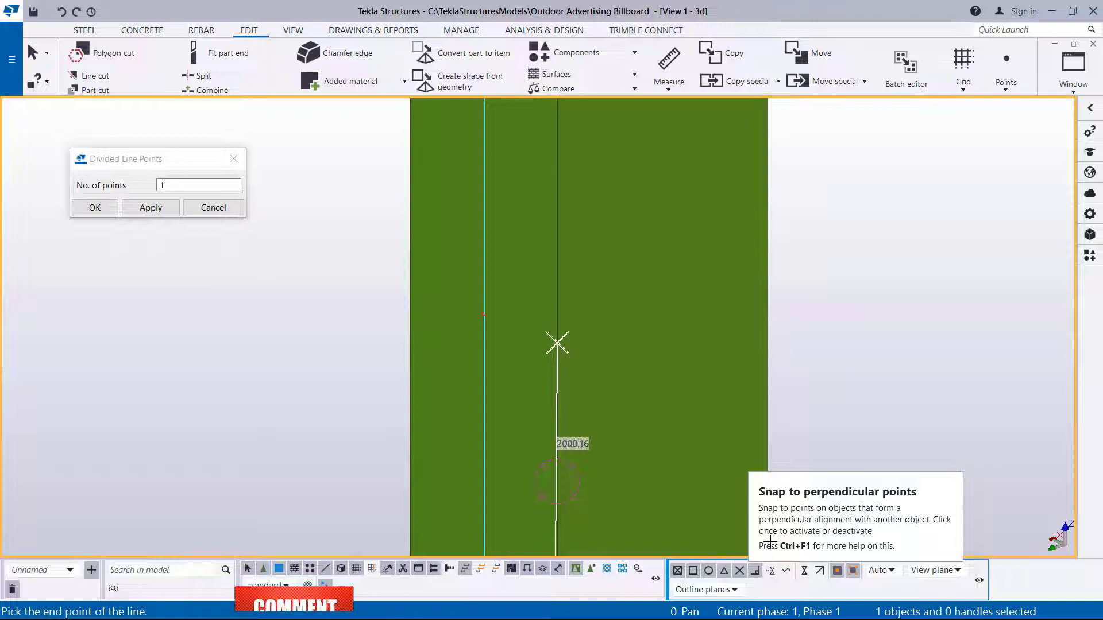
{"action": "left_click", "coordinate": [768, 276]}
{"action": "right_click", "coordinate": [865, 242]}
{"action": "left_click", "coordinate": [887, 251]}
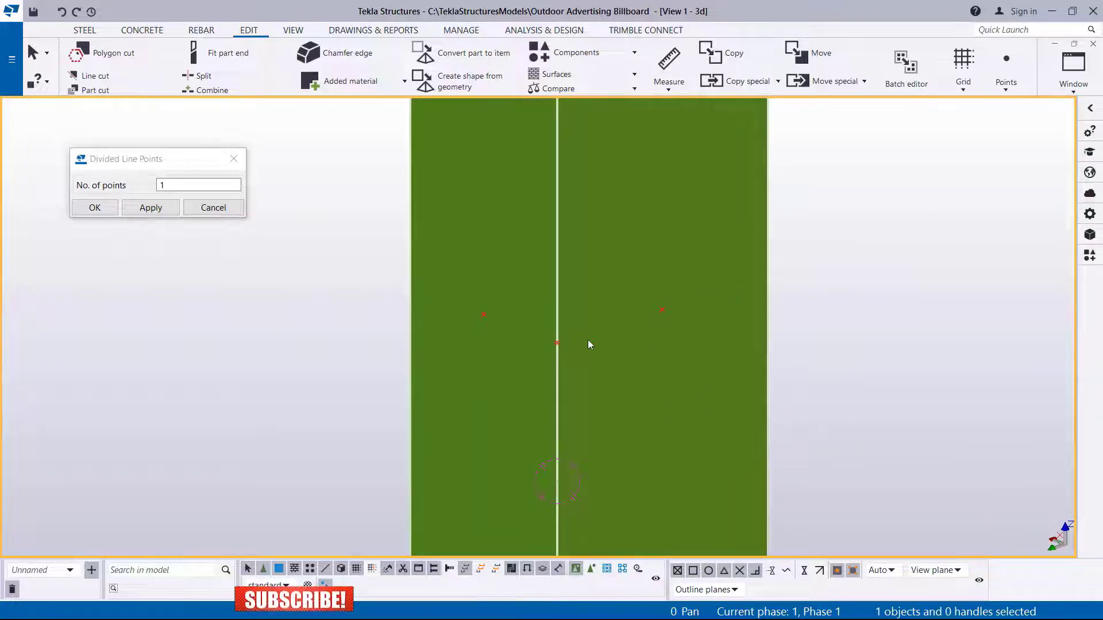
{"action": "left_click", "coordinate": [113, 207]}
- Copy the vertical member from the divided line point to the midpoint of the nearest beam's top flange end edge
{"action": "scroll", "coordinate": [586, 368], "scroll_direction": "down", "scroll_amount": 6}
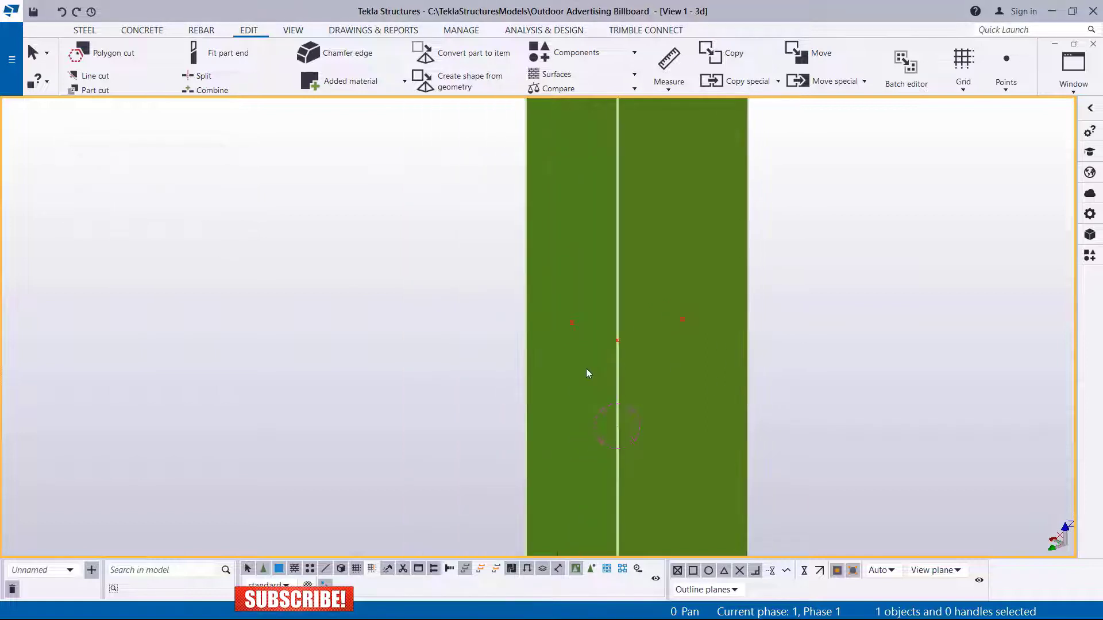
{"action": "scroll", "coordinate": [631, 344], "scroll_direction": "down", "scroll_amount": 3}
{"action": "scroll", "coordinate": [618, 338], "scroll_direction": "up", "scroll_amount": 4}
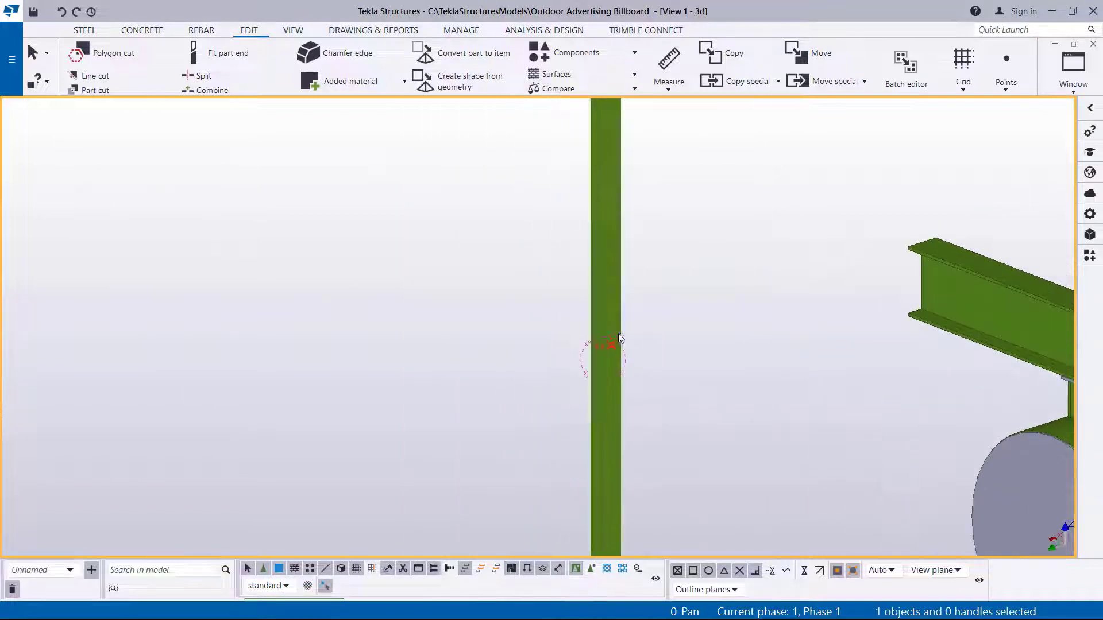
{"action": "left_click_drag", "start_coordinate": [711, 216], "coordinate": [454, 228]}
{"action": "right_click", "coordinate": [799, 221]}
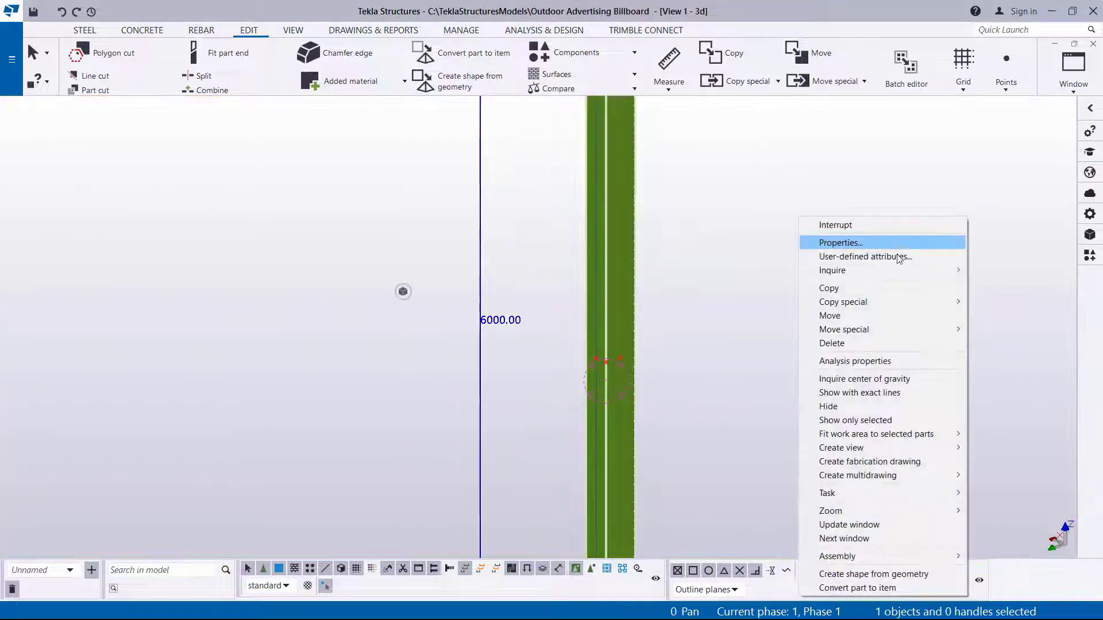
{"action": "left_click", "coordinate": [810, 289]}
{"action": "scroll", "coordinate": [617, 353], "scroll_direction": "up", "scroll_amount": 4}
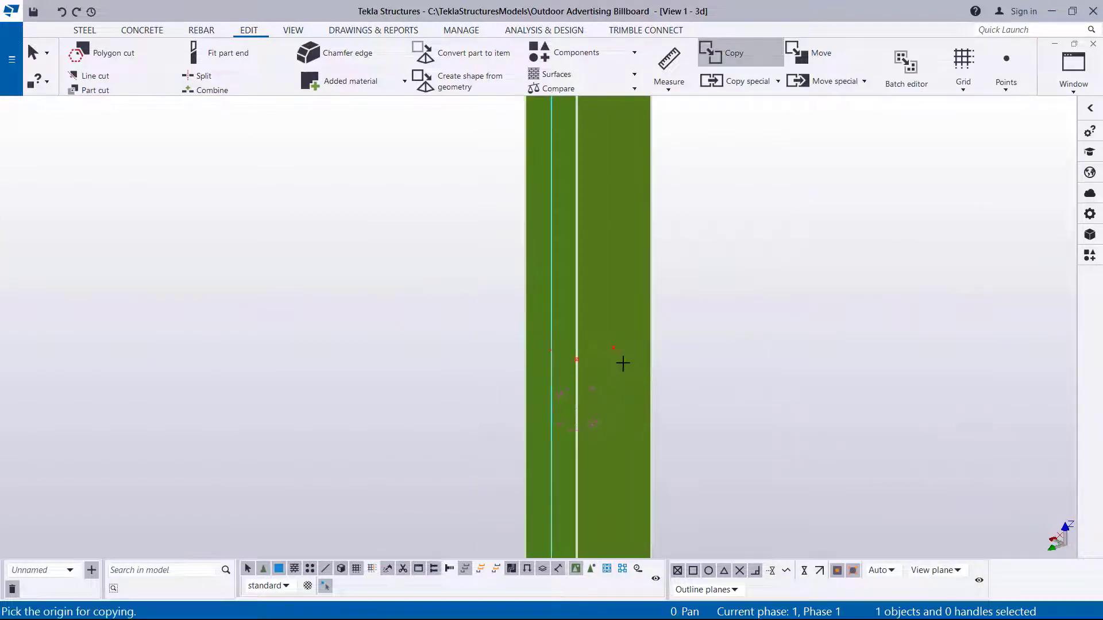
{"action": "left_click", "coordinate": [612, 345]}
{"action": "scroll", "coordinate": [603, 344], "scroll_direction": "down", "scroll_amount": 5}
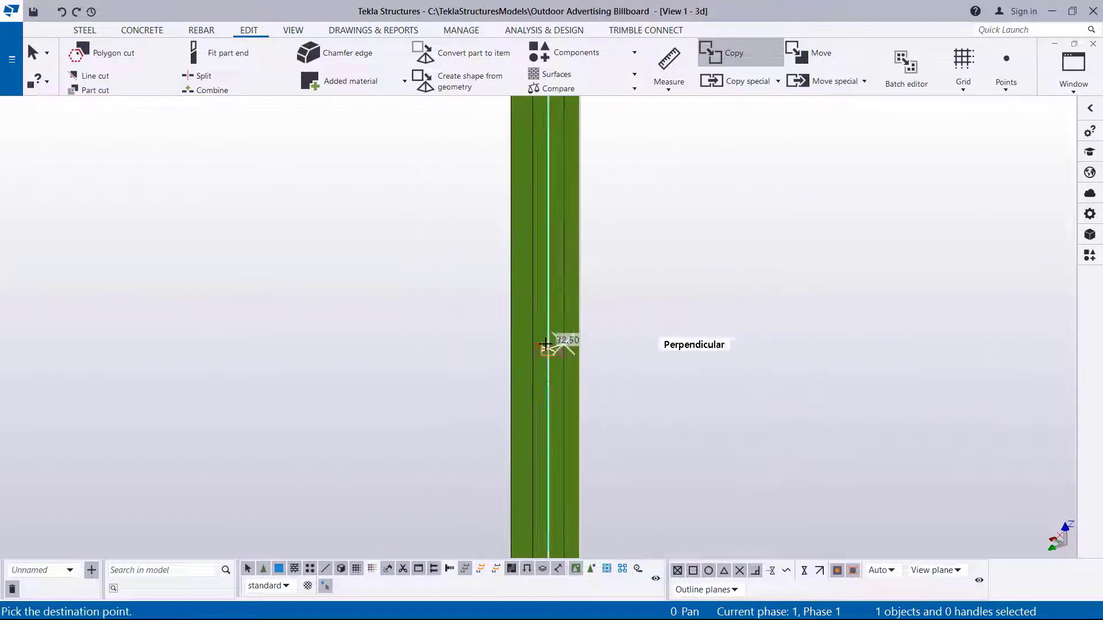
{"action": "scroll", "coordinate": [828, 244], "scroll_direction": "up", "scroll_amount": 2}
{"action": "scroll", "coordinate": [829, 244], "scroll_direction": "up", "scroll_amount": 3}
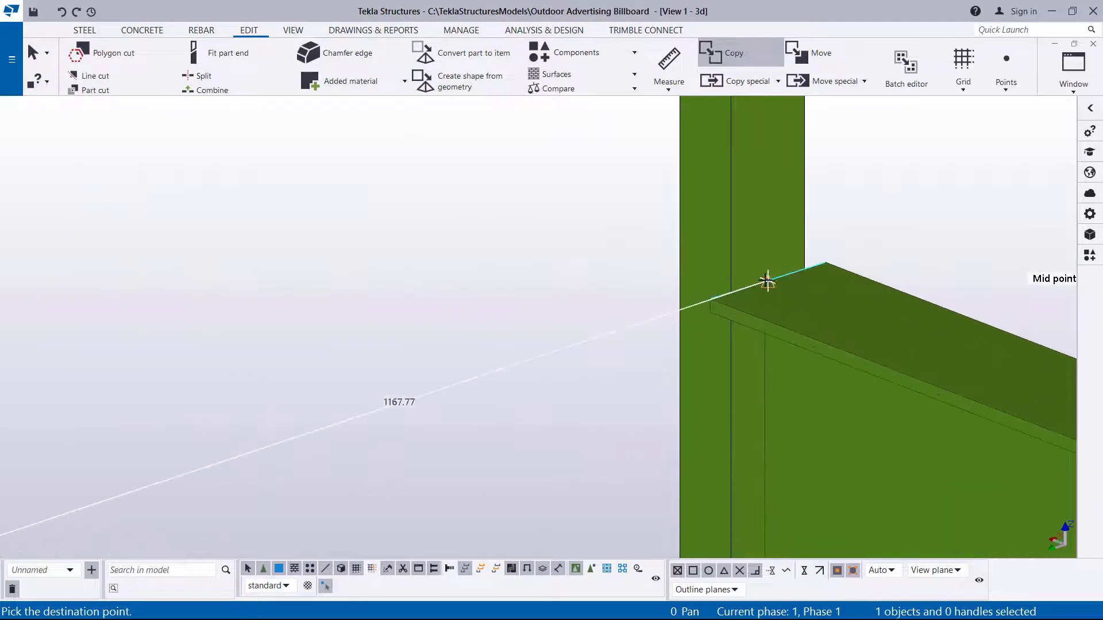
{"action": "left_click", "coordinate": [767, 282]}
- Place two more copies of the vertical member at the top flange end midpoints of the second and middle beams
{"action": "scroll", "coordinate": [768, 278], "scroll_direction": "down", "scroll_amount": 6}
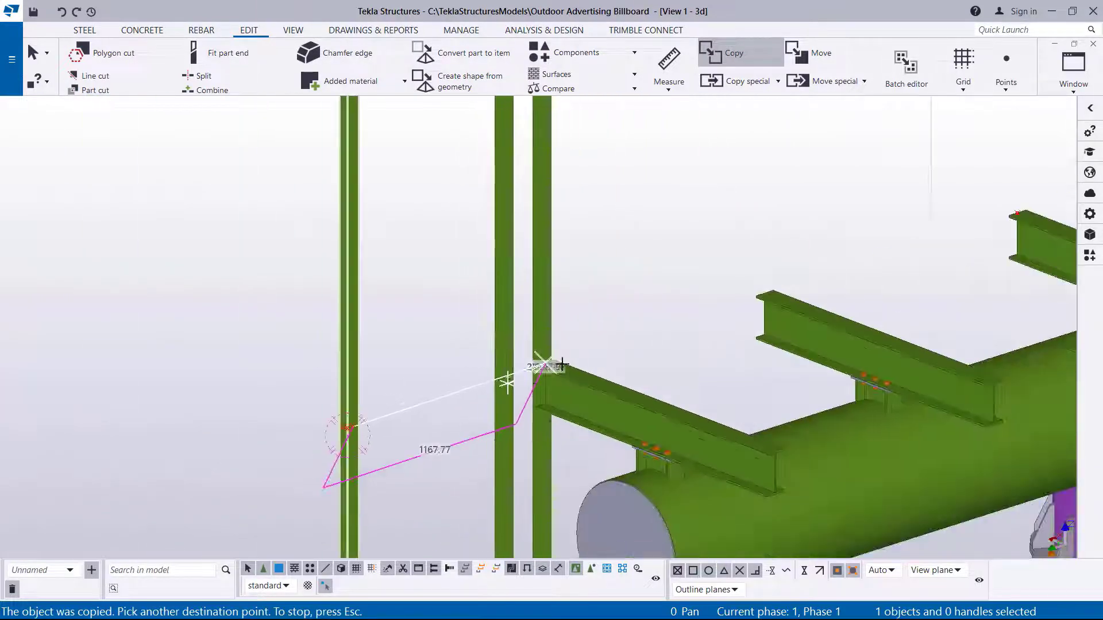
{"action": "scroll", "coordinate": [785, 280], "scroll_direction": "up", "scroll_amount": 5}
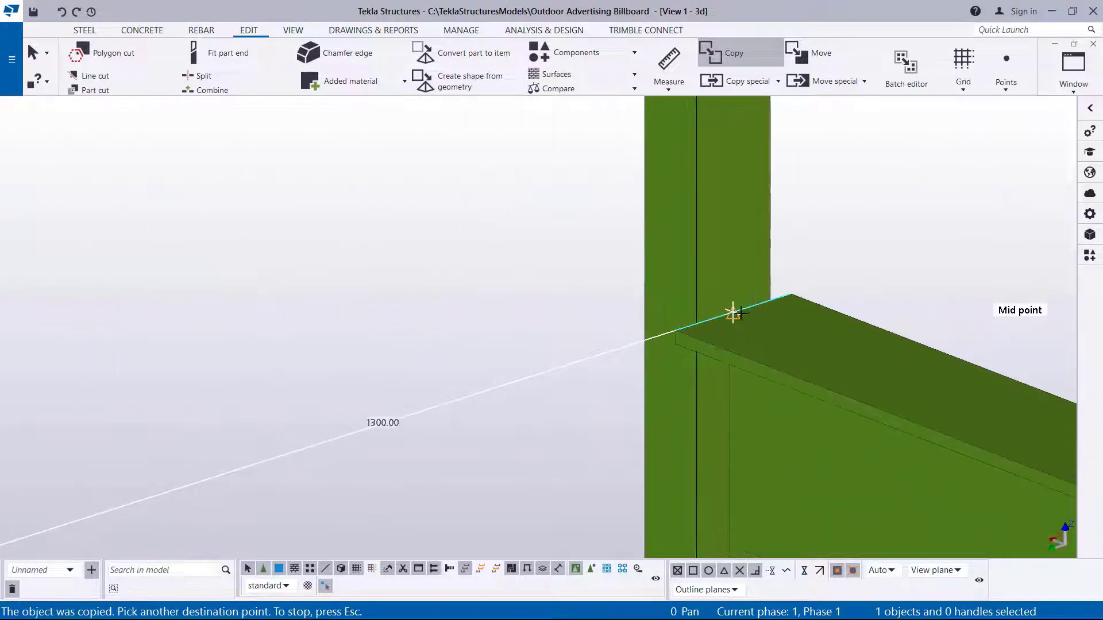
{"action": "scroll", "coordinate": [732, 313], "scroll_direction": "down", "scroll_amount": 8}
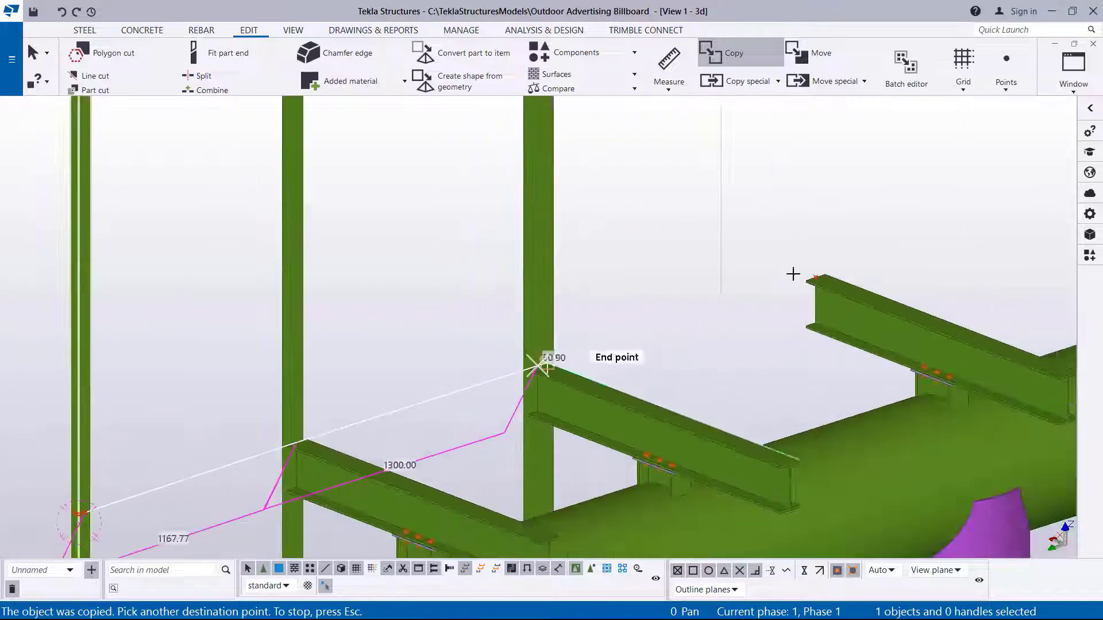
{"action": "scroll", "coordinate": [832, 270], "scroll_direction": "up", "scroll_amount": 2}
{"action": "scroll", "coordinate": [833, 279], "scroll_direction": "down", "scroll_amount": 2}
{"action": "scroll", "coordinate": [807, 263], "scroll_direction": "down", "scroll_amount": 2}
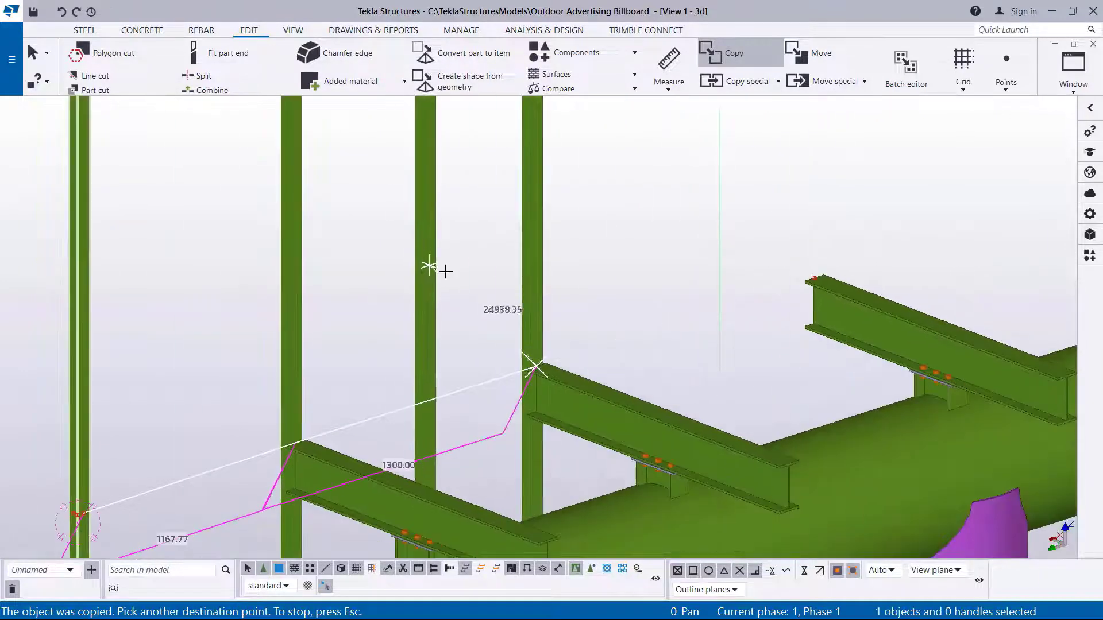
{"action": "scroll", "coordinate": [581, 304], "scroll_direction": "down", "scroll_amount": 2}
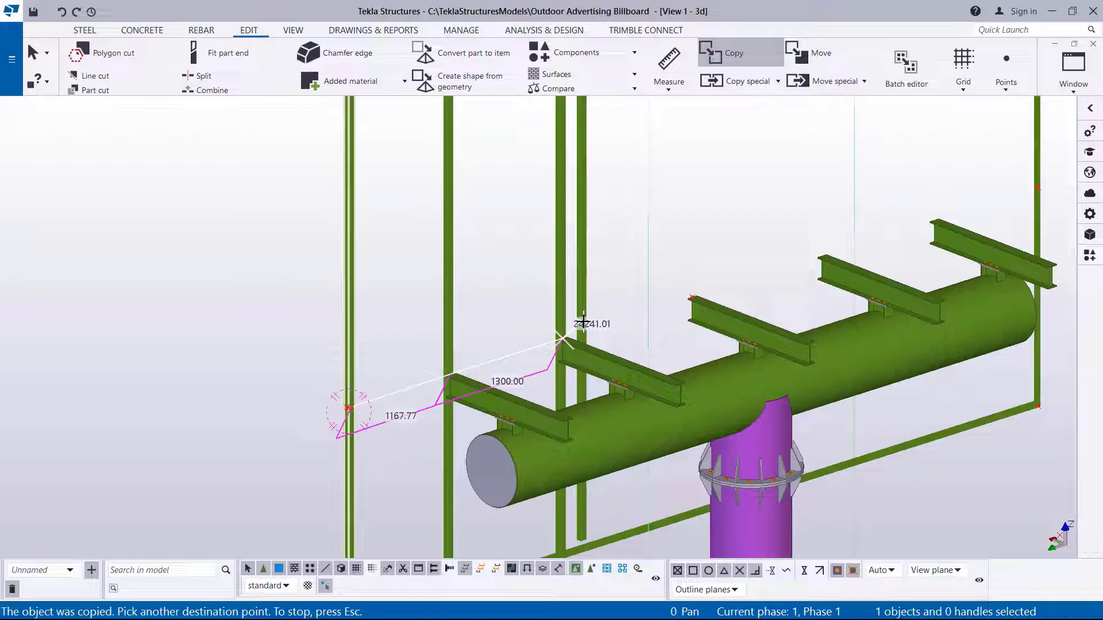
{"action": "scroll", "coordinate": [689, 302], "scroll_direction": "up", "scroll_amount": 4}
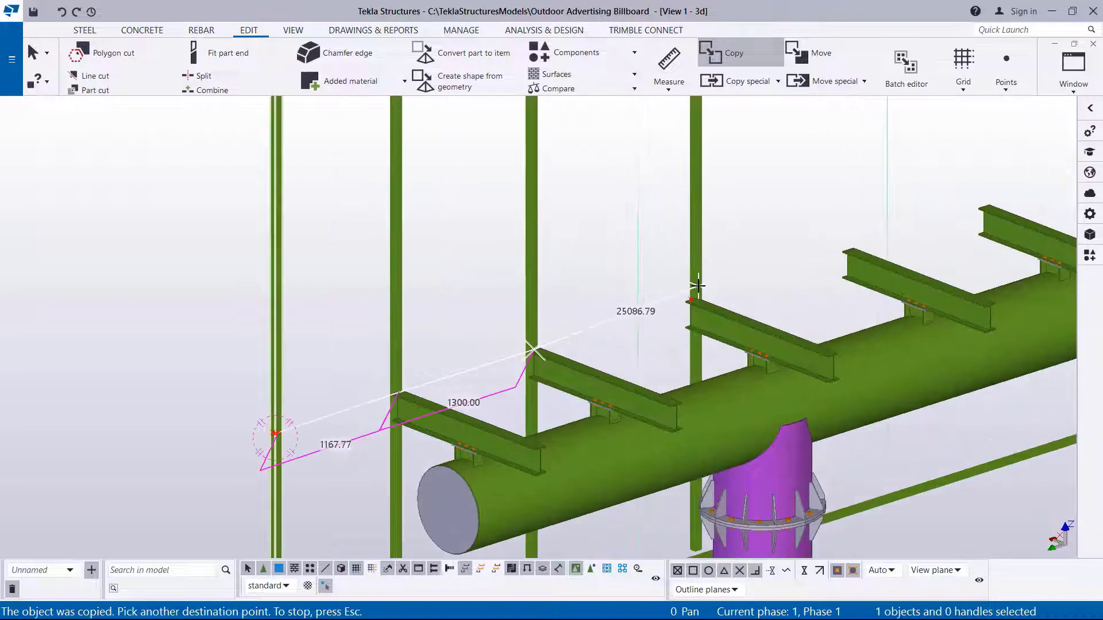
{"action": "scroll", "coordinate": [692, 307], "scroll_direction": "up", "scroll_amount": 3}
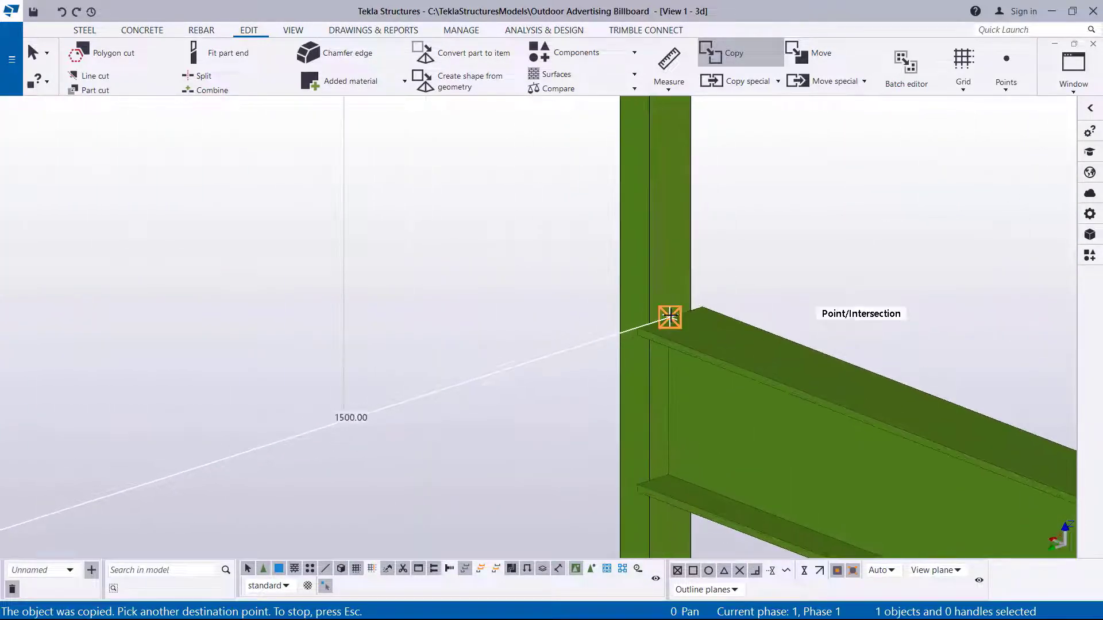
- Place the last two copies of the vertical member at the top flange end midpoints of the fourth and fifth beams
{"action": "scroll", "coordinate": [670, 317], "scroll_direction": "down", "scroll_amount": 5}
{"action": "scroll", "coordinate": [544, 333], "scroll_direction": "up", "scroll_amount": 5}
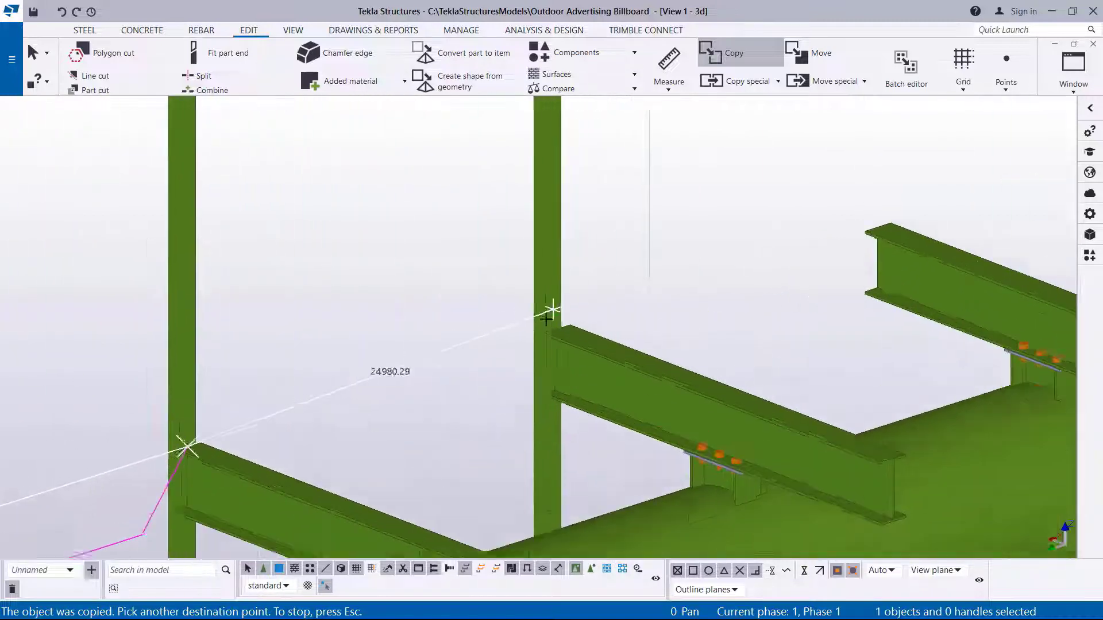
{"action": "scroll", "coordinate": [551, 330], "scroll_direction": "up", "scroll_amount": 2}
{"action": "scroll", "coordinate": [562, 328], "scroll_direction": "down", "scroll_amount": 4}
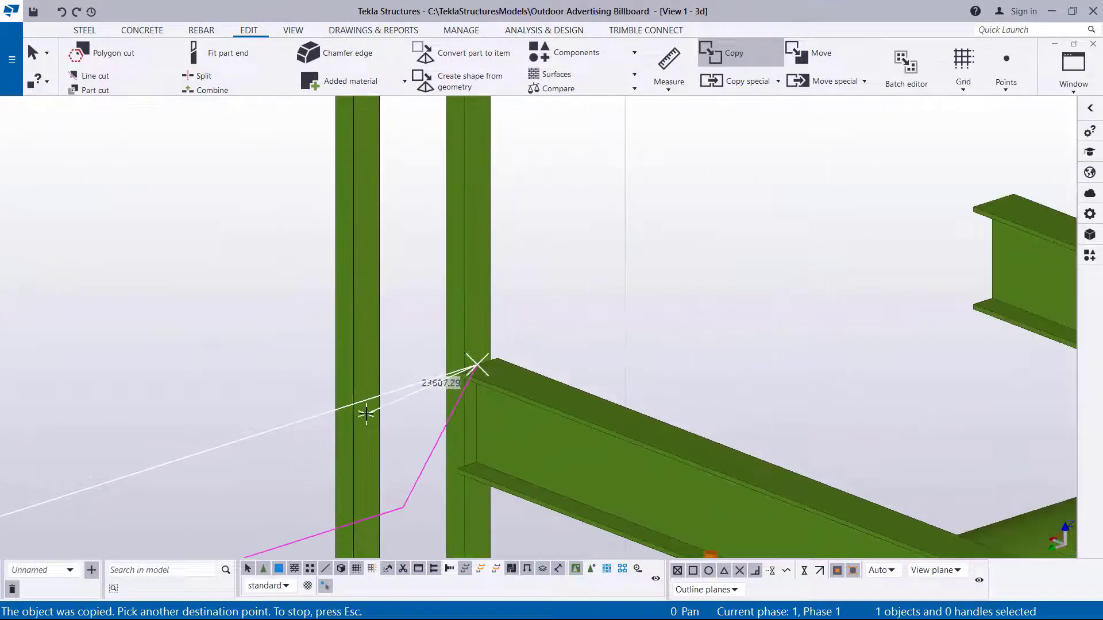
{"action": "scroll", "coordinate": [620, 318], "scroll_direction": "up", "scroll_amount": 4}
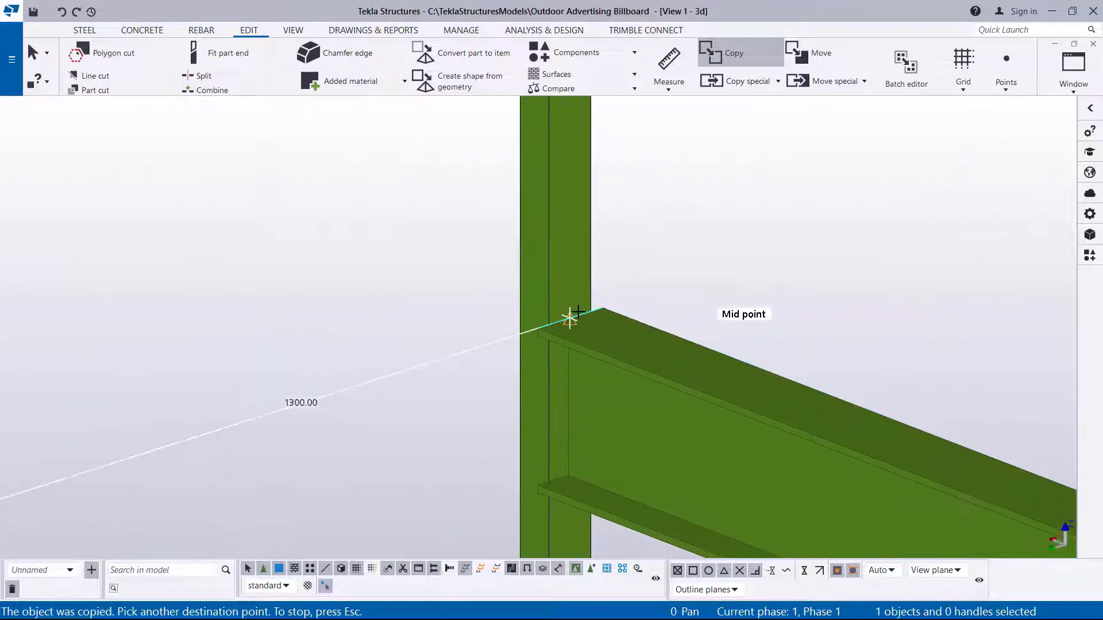
{"action": "right_click", "coordinate": [715, 194]}
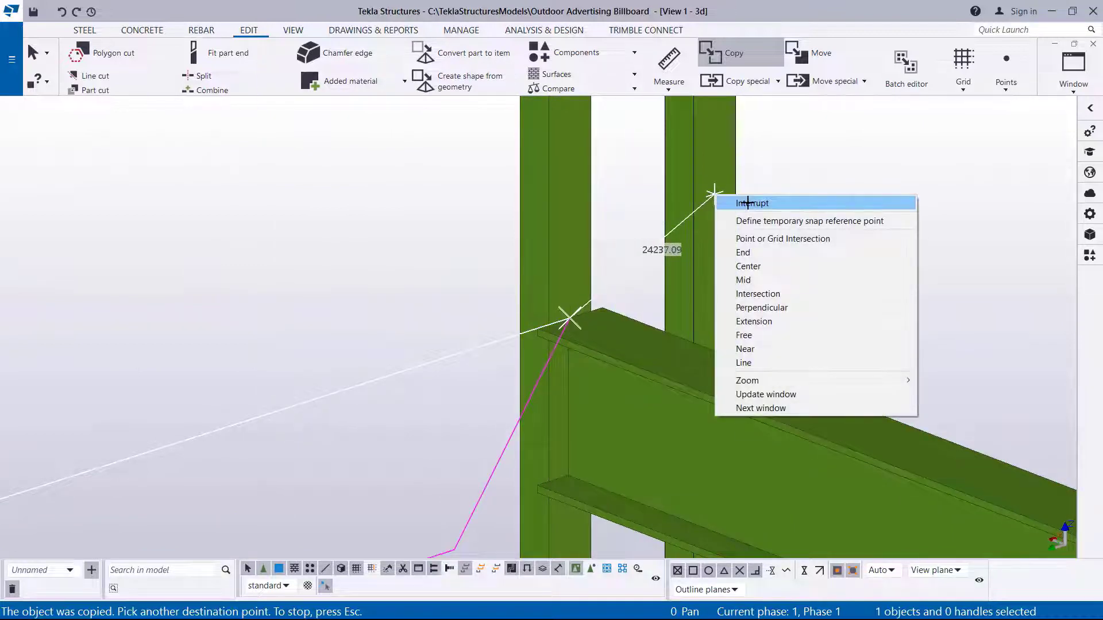
{"action": "left_click", "coordinate": [746, 204]}
{"action": "scroll", "coordinate": [743, 222], "scroll_direction": "down", "scroll_amount": 5}
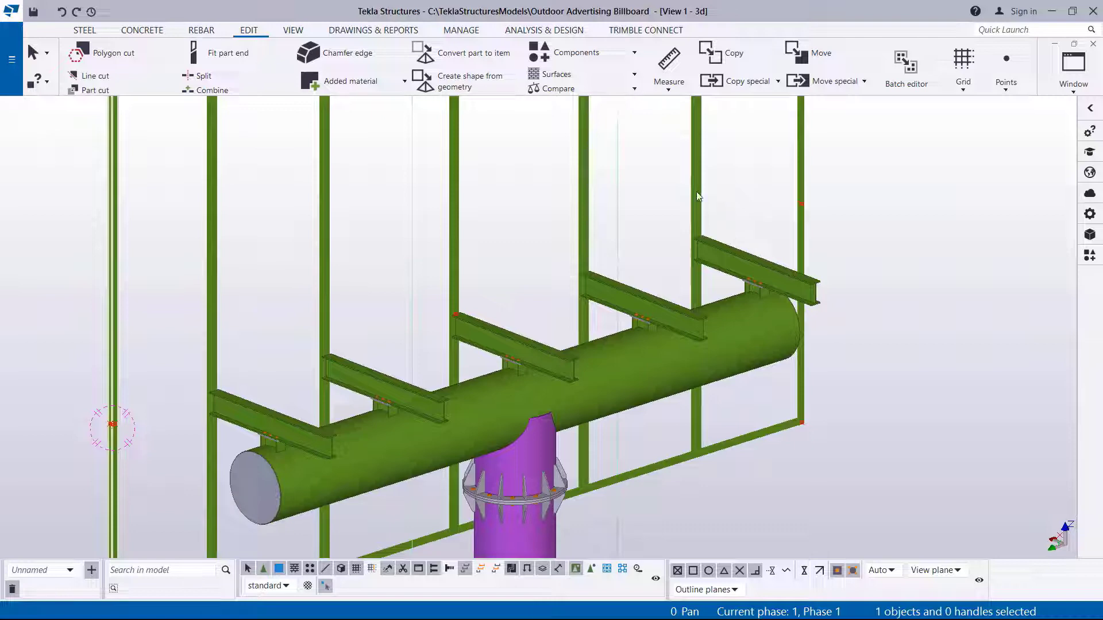
- Rotate the view around the middle support beam to look at the whole billboard frame from its front side
{"action": "left_click", "coordinate": [293, 30]}
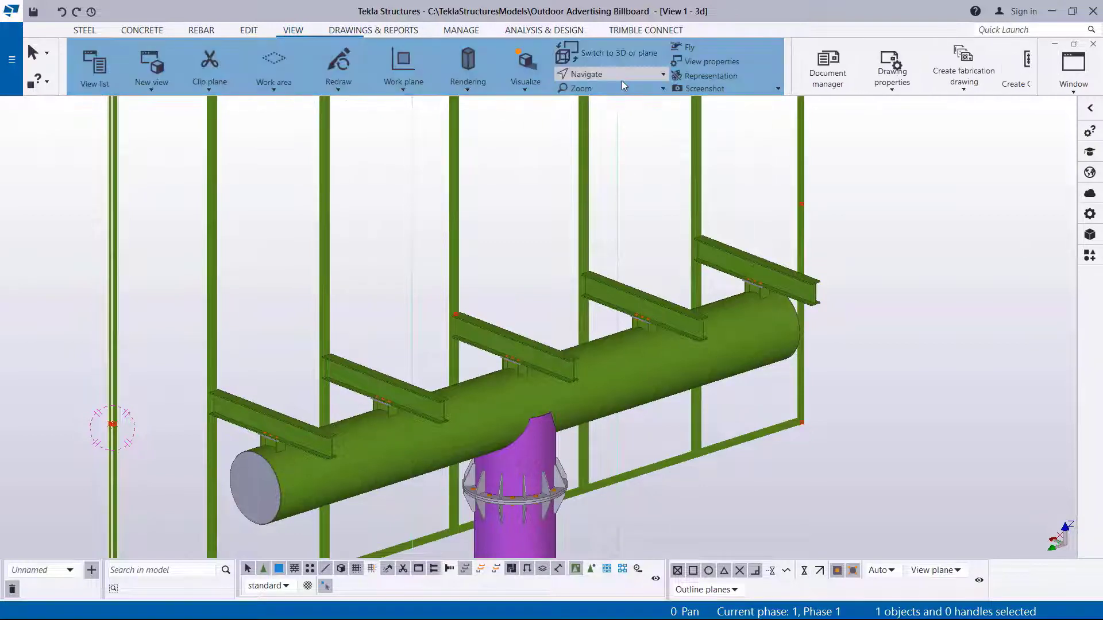
{"action": "left_click", "coordinate": [636, 77]}
{"action": "left_click", "coordinate": [597, 99]}
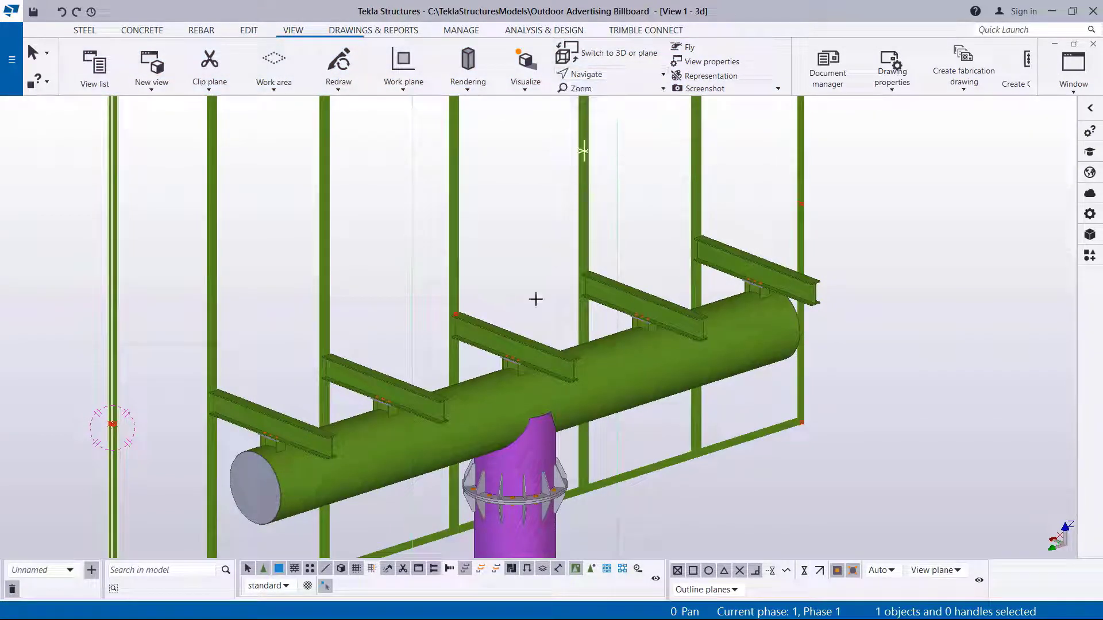
{"action": "left_click", "coordinate": [475, 334]}
{"action": "left_click_drag", "start_coordinate": [475, 334], "coordinate": [871, 304]}
{"action": "scroll", "coordinate": [838, 307], "scroll_direction": "down", "scroll_amount": 3}
{"action": "right_click", "coordinate": [954, 210]}
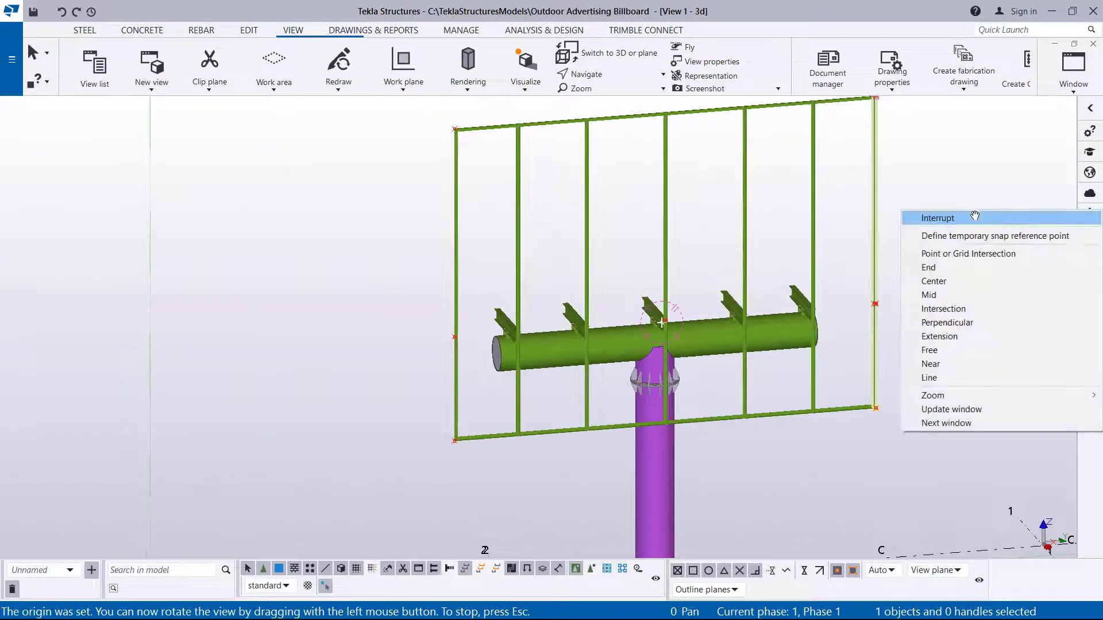
{"action": "left_click", "coordinate": [973, 217]}
- Examine the joints where the intermediate vertical members meet the frame's bottom horizontal member
{"action": "scroll", "coordinate": [823, 409], "scroll_direction": "up", "scroll_amount": 5}
{"action": "scroll", "coordinate": [804, 409], "scroll_direction": "up", "scroll_amount": 8}
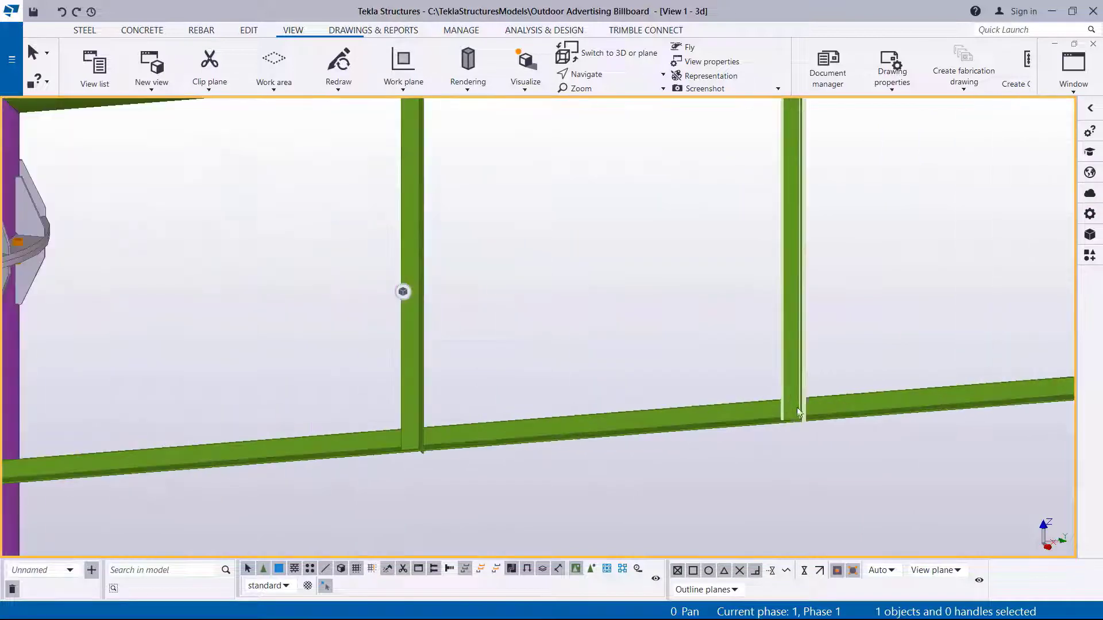
{"action": "scroll", "coordinate": [823, 451], "scroll_direction": "up", "scroll_amount": 2}
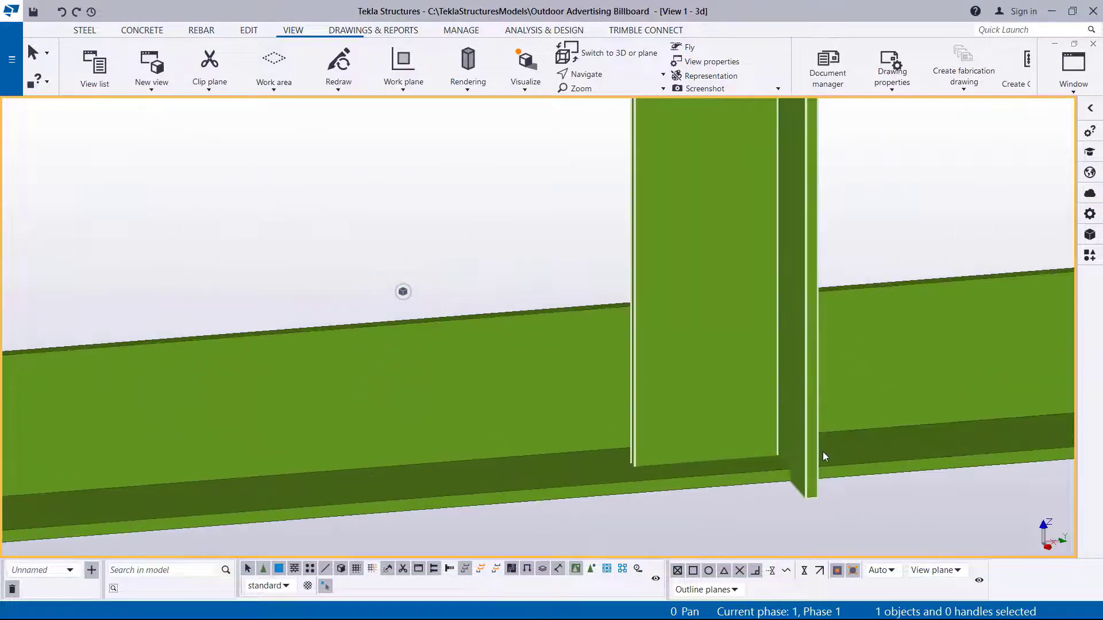
{"action": "scroll", "coordinate": [796, 411], "scroll_direction": "down", "scroll_amount": 6}
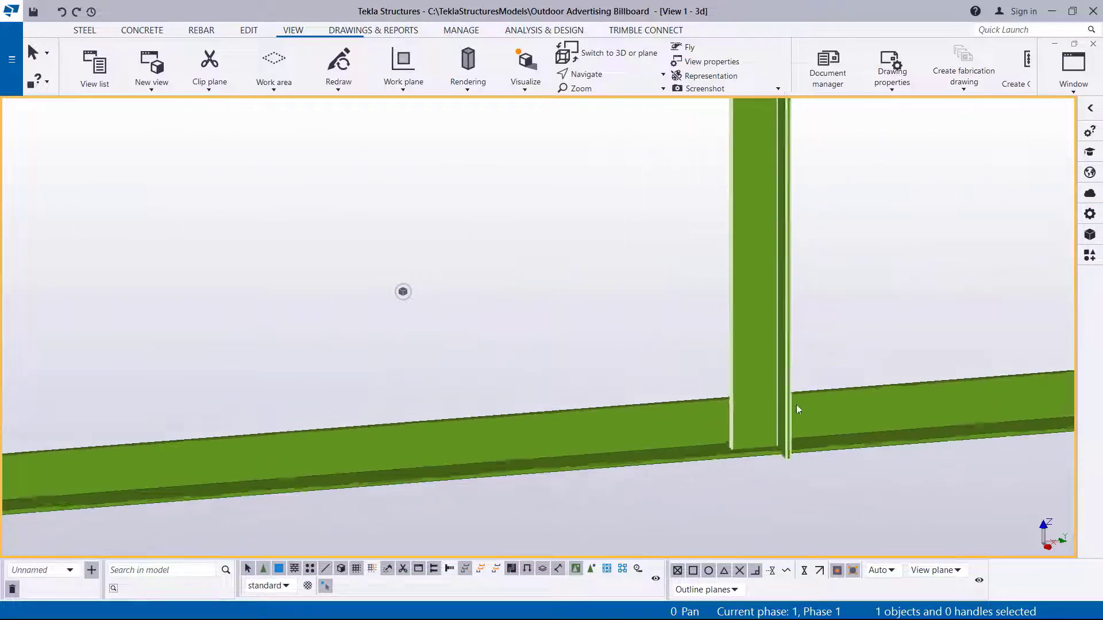
{"action": "scroll", "coordinate": [408, 394], "scroll_direction": "up", "scroll_amount": 5}
{"action": "scroll", "coordinate": [464, 395], "scroll_direction": "down", "scroll_amount": 6}
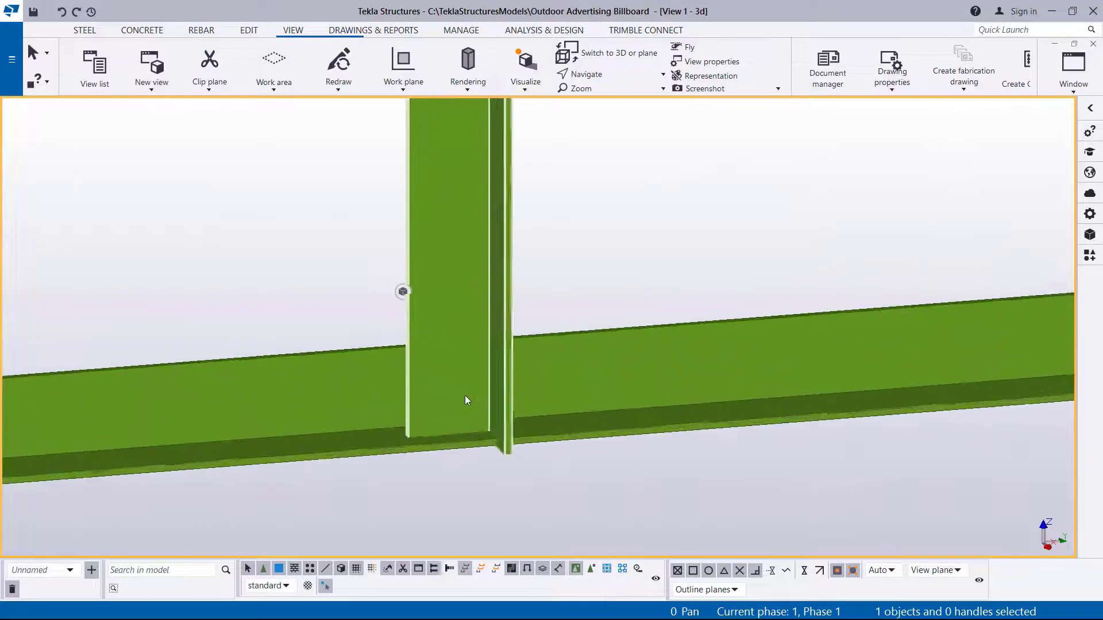
{"action": "scroll", "coordinate": [775, 396], "scroll_direction": "down", "scroll_amount": 6}
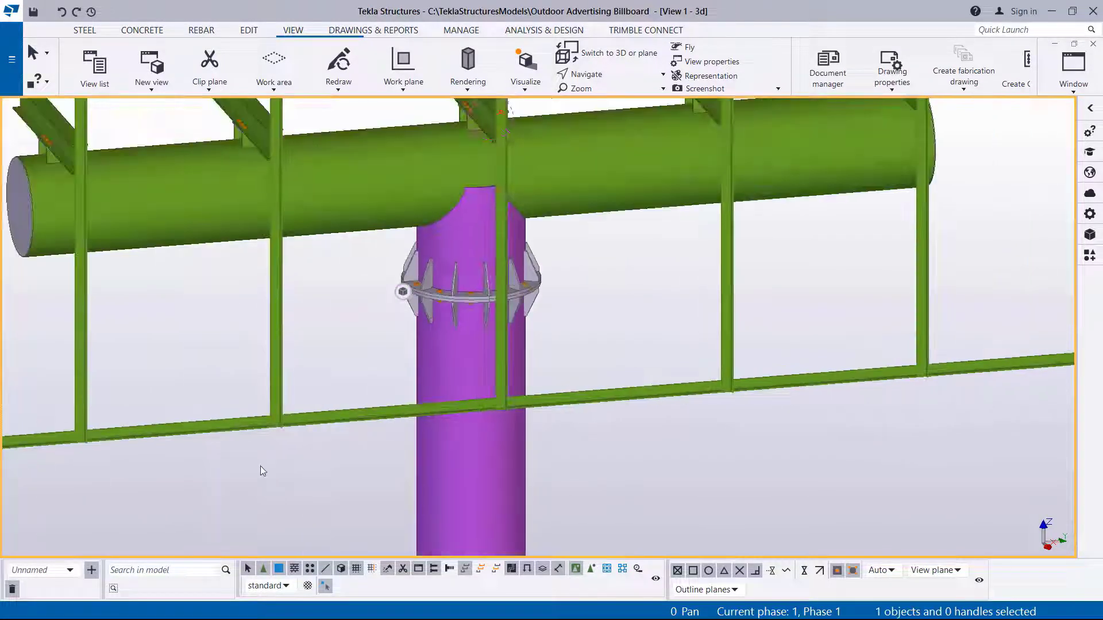
{"action": "scroll", "coordinate": [190, 424], "scroll_direction": "up", "scroll_amount": 8}
{"action": "scroll", "coordinate": [587, 383], "scroll_direction": "up", "scroll_amount": 6}
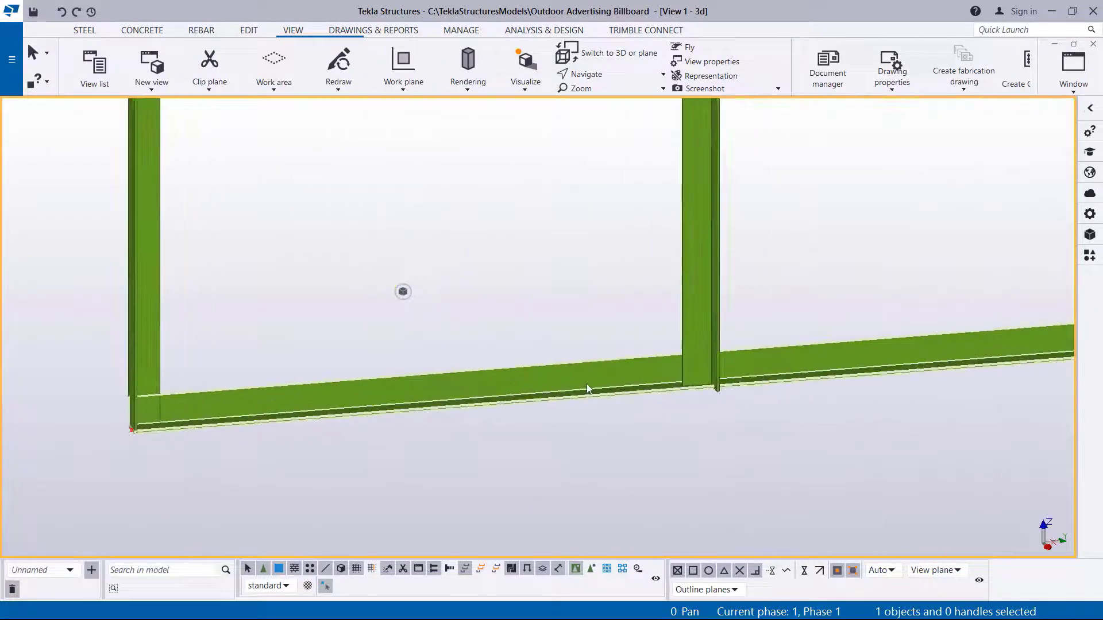
{"action": "scroll", "coordinate": [802, 377], "scroll_direction": "down", "scroll_amount": 3}
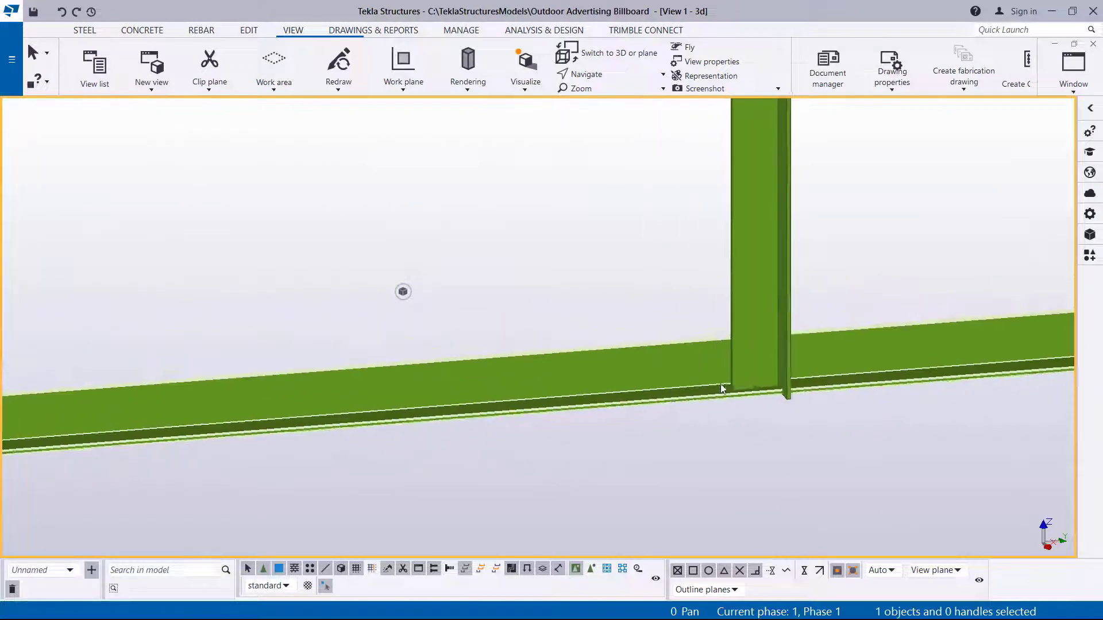
{"action": "scroll", "coordinate": [467, 359], "scroll_direction": "down", "scroll_amount": 4}
{"action": "scroll", "coordinate": [272, 402], "scroll_direction": "up", "scroll_amount": 1}
{"action": "scroll", "coordinate": [334, 440], "scroll_direction": "down", "scroll_amount": 12}
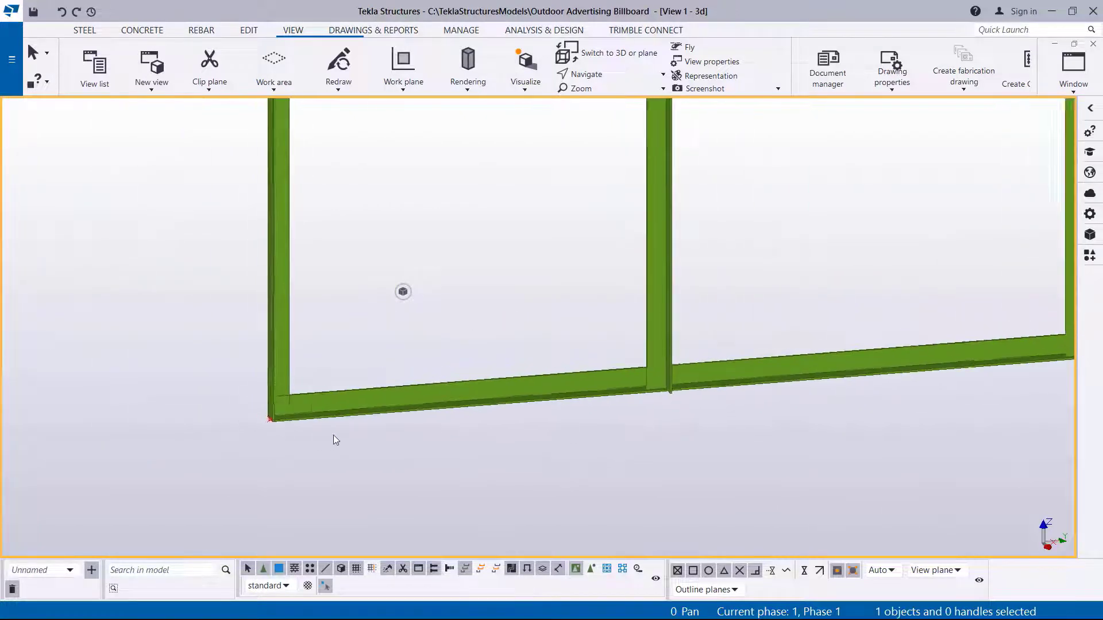
- Inspect how the vertical members meet the support beam ends and the frame's top horizontal member
{"action": "scroll", "coordinate": [540, 248], "scroll_direction": "up", "scroll_amount": 5}
{"action": "scroll", "coordinate": [470, 273], "scroll_direction": "up", "scroll_amount": 5}
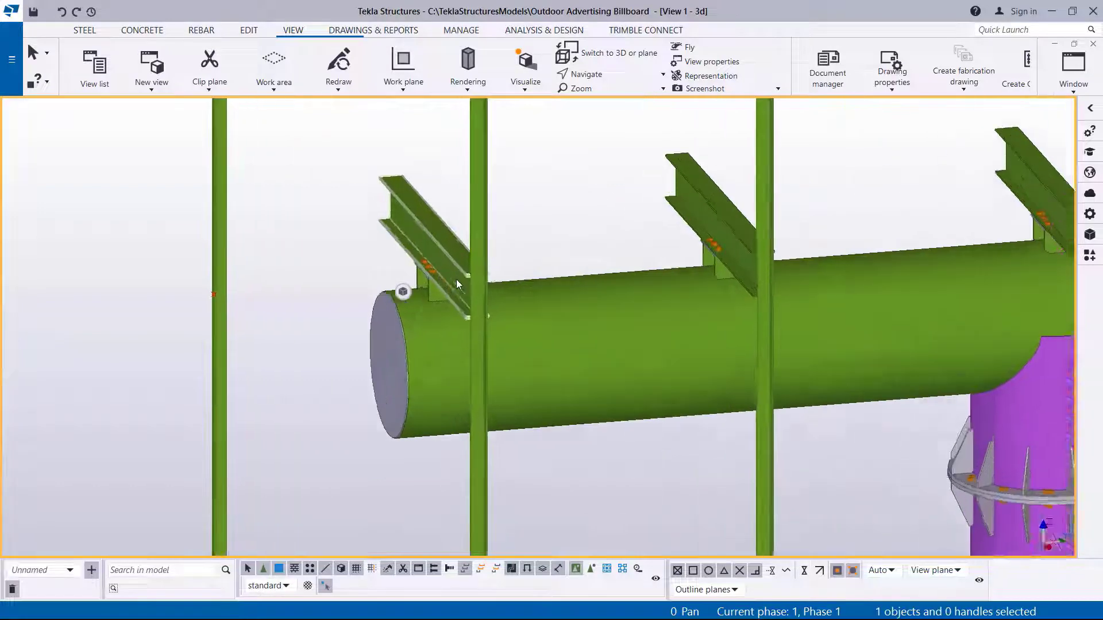
{"action": "scroll", "coordinate": [479, 284], "scroll_direction": "down", "scroll_amount": 5}
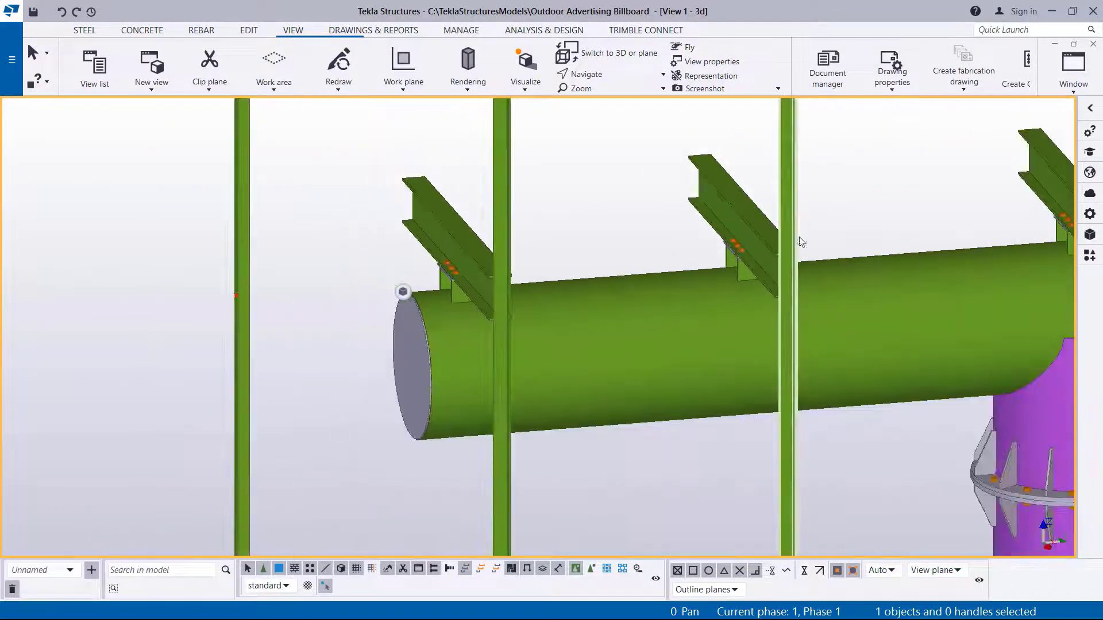
{"action": "scroll", "coordinate": [790, 252], "scroll_direction": "up", "scroll_amount": 3}
{"action": "scroll", "coordinate": [667, 363], "scroll_direction": "down", "scroll_amount": 3}
{"action": "scroll", "coordinate": [666, 363], "scroll_direction": "down", "scroll_amount": 6}
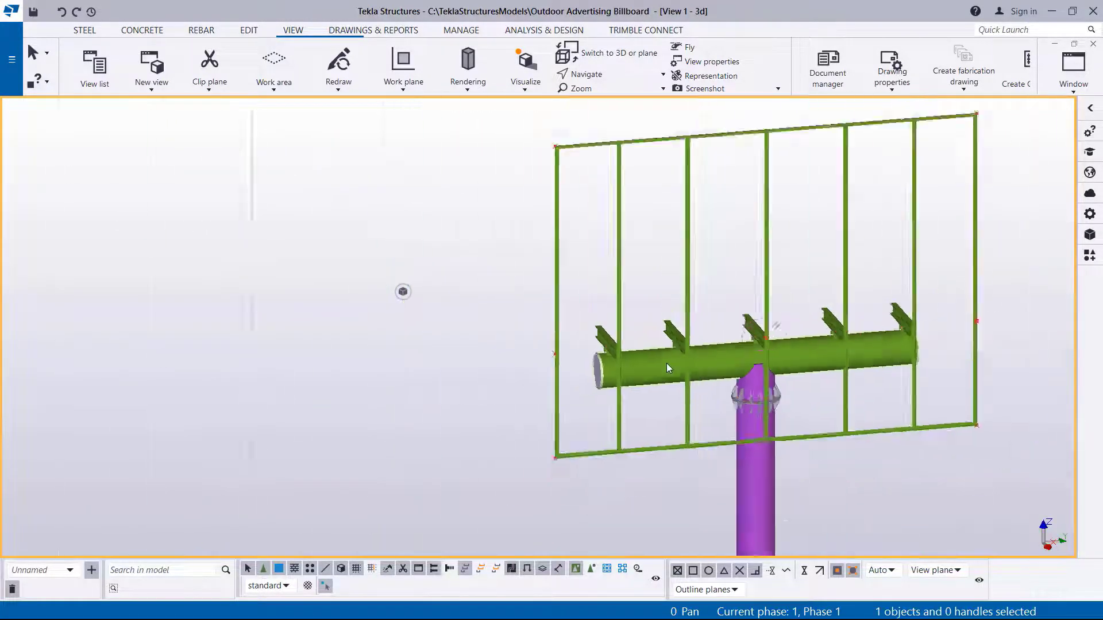
{"action": "scroll", "coordinate": [619, 198], "scroll_direction": "up", "scroll_amount": 7}
{"action": "scroll", "coordinate": [618, 198], "scroll_direction": "up", "scroll_amount": 6}
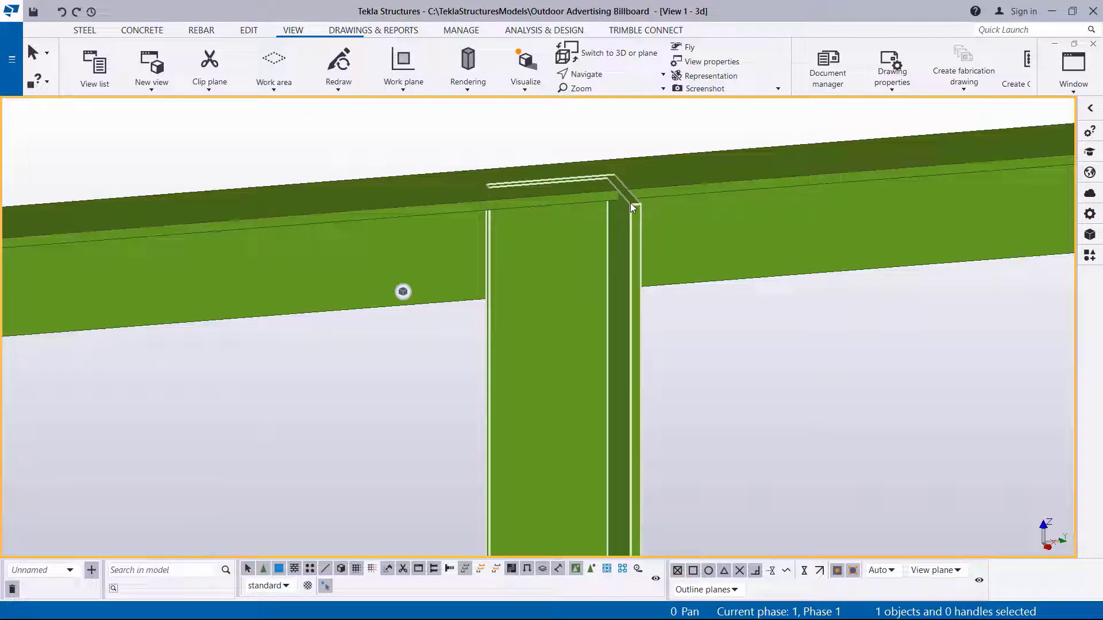
- Rotate the view around the upper end of an intermediate vertical member to see its joint with the top horizontal member
{"action": "left_click", "coordinate": [600, 74]}
{"action": "left_click", "coordinate": [610, 98]}
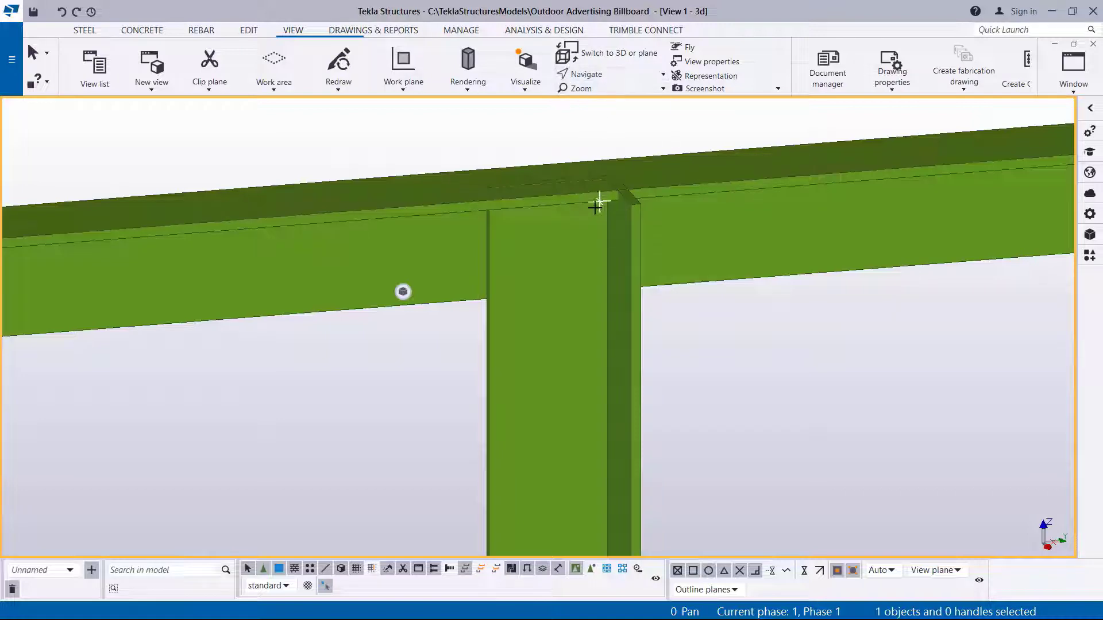
{"action": "left_click", "coordinate": [586, 222]}
{"action": "left_click_drag", "start_coordinate": [685, 228], "coordinate": [659, 251]}
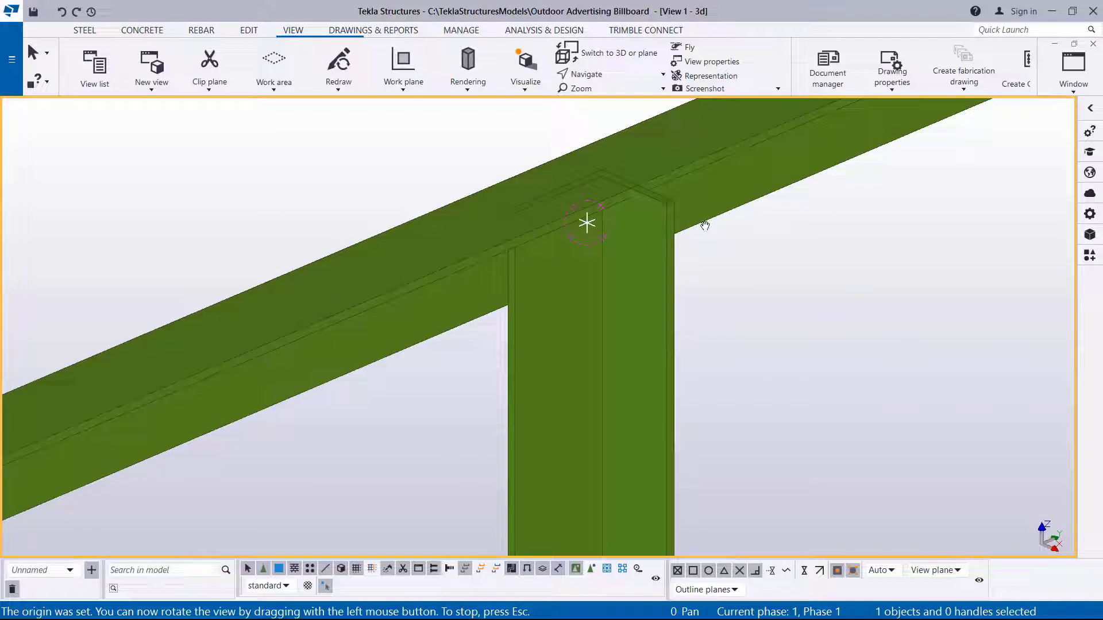
{"action": "right_click", "coordinate": [761, 234]}
{"action": "left_click", "coordinate": [770, 240]}
{"action": "scroll", "coordinate": [660, 267], "scroll_direction": "down", "scroll_amount": 3}
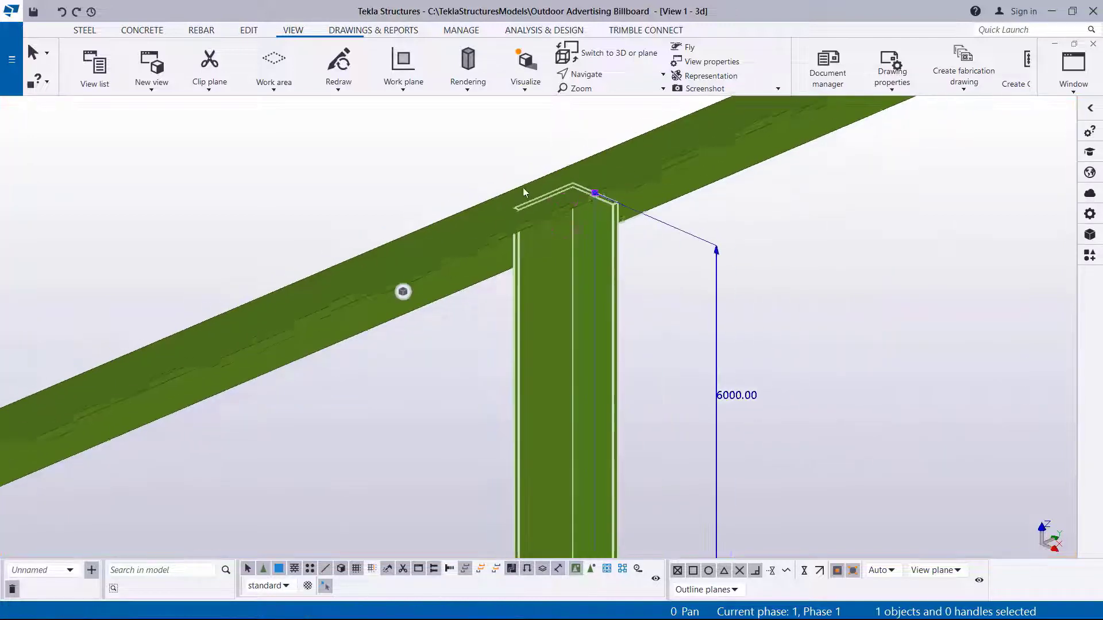
- Examine the contact between the first intermediate vertical member and the end of its support beam
{"action": "scroll", "coordinate": [525, 188], "scroll_direction": "down", "scroll_amount": 5}
{"action": "scroll", "coordinate": [539, 524], "scroll_direction": "up", "scroll_amount": 3}
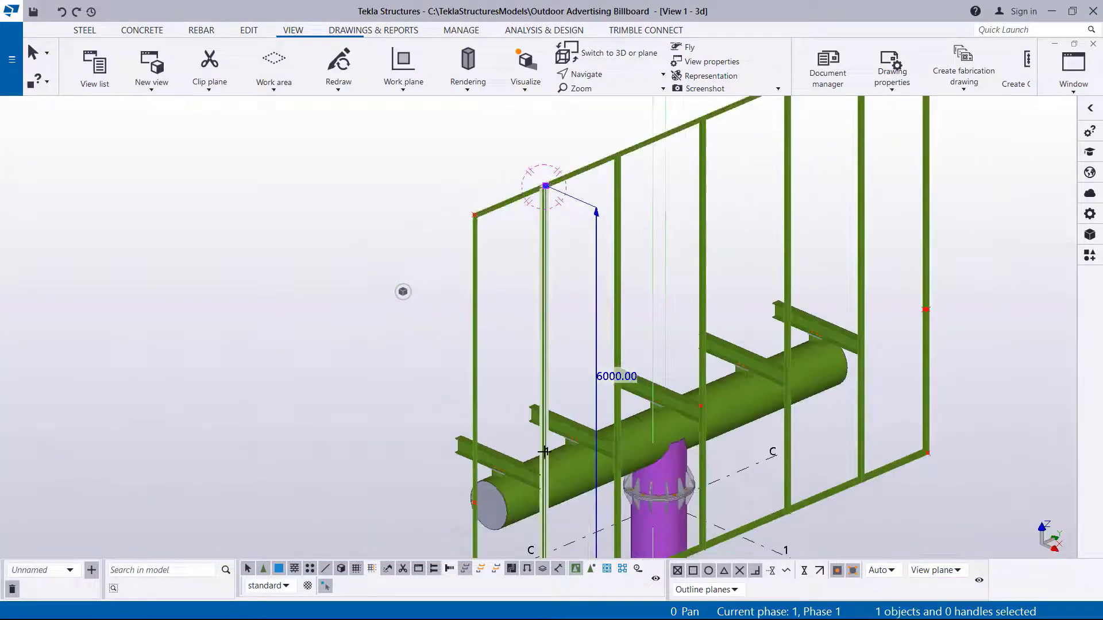
{"action": "scroll", "coordinate": [534, 459], "scroll_direction": "up", "scroll_amount": 6}
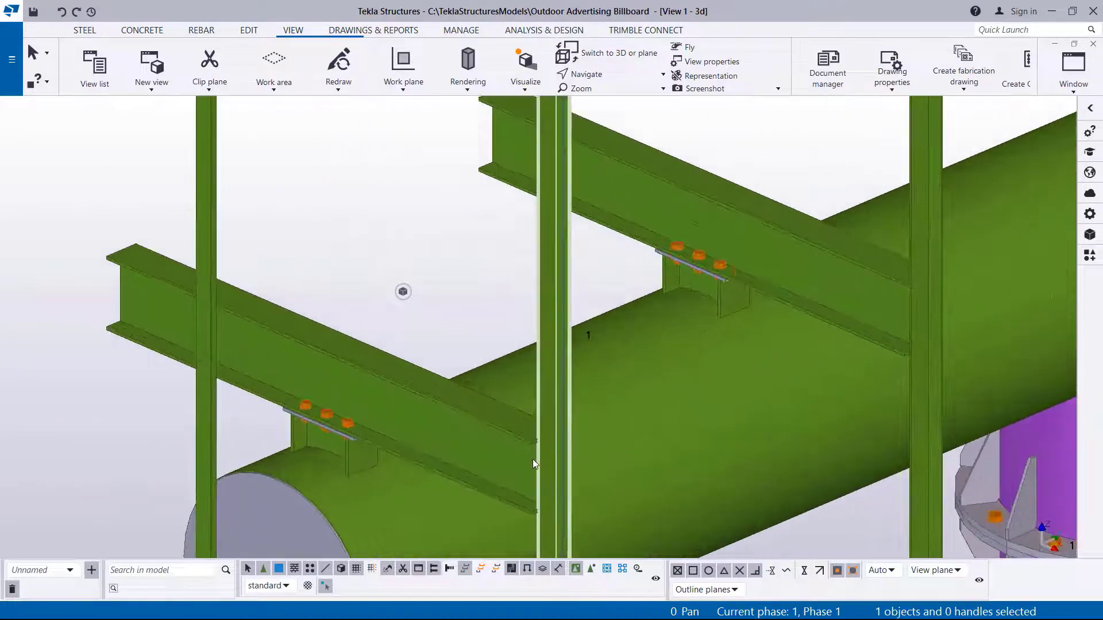
{"action": "scroll", "coordinate": [535, 446], "scroll_direction": "up", "scroll_amount": 3}
{"action": "scroll", "coordinate": [477, 447], "scroll_direction": "down", "scroll_amount": 7}
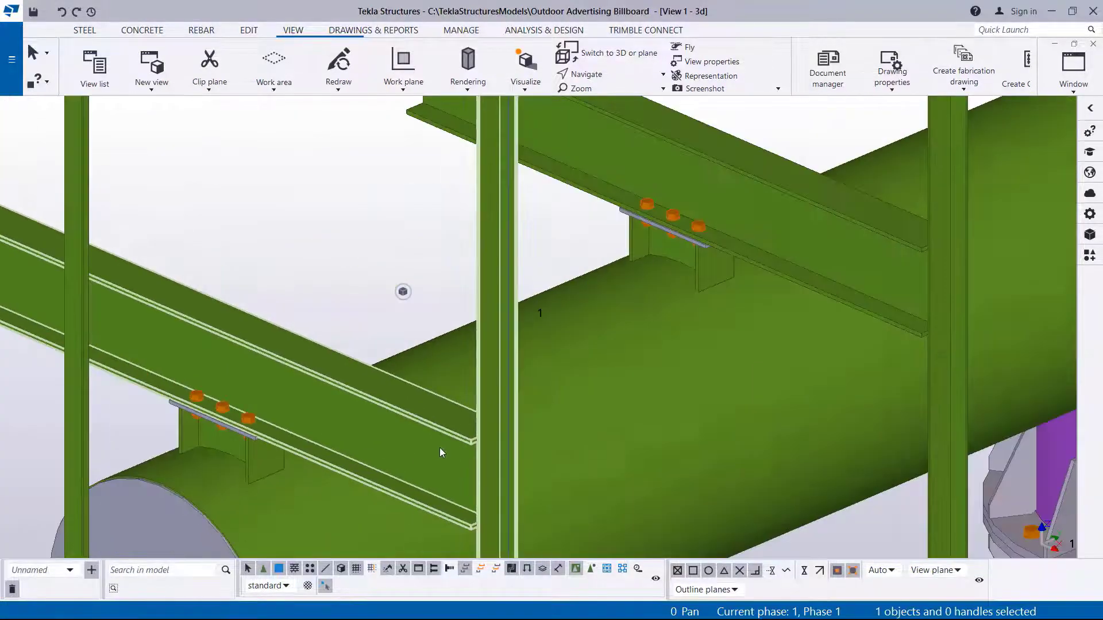
{"action": "scroll", "coordinate": [448, 442], "scroll_direction": "down", "scroll_amount": 6}
{"action": "scroll", "coordinate": [471, 252], "scroll_direction": "up", "scroll_amount": 5}
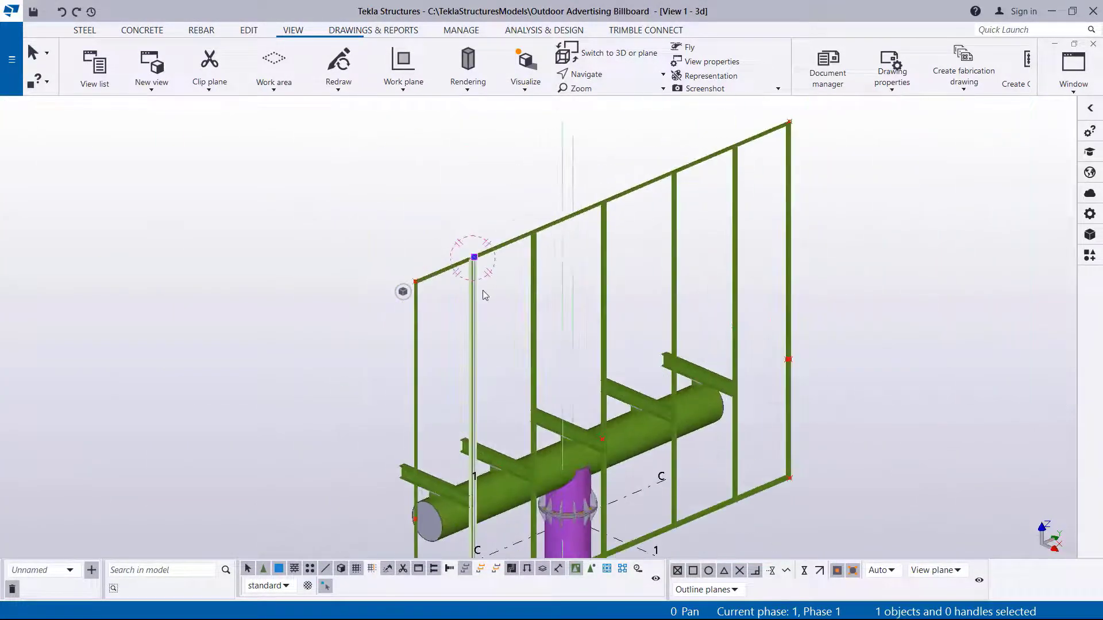
- Examine how the first intermediate vertical member meets the top horizontal member and its support beam
{"action": "scroll", "coordinate": [470, 255], "scroll_direction": "up", "scroll_amount": 6}
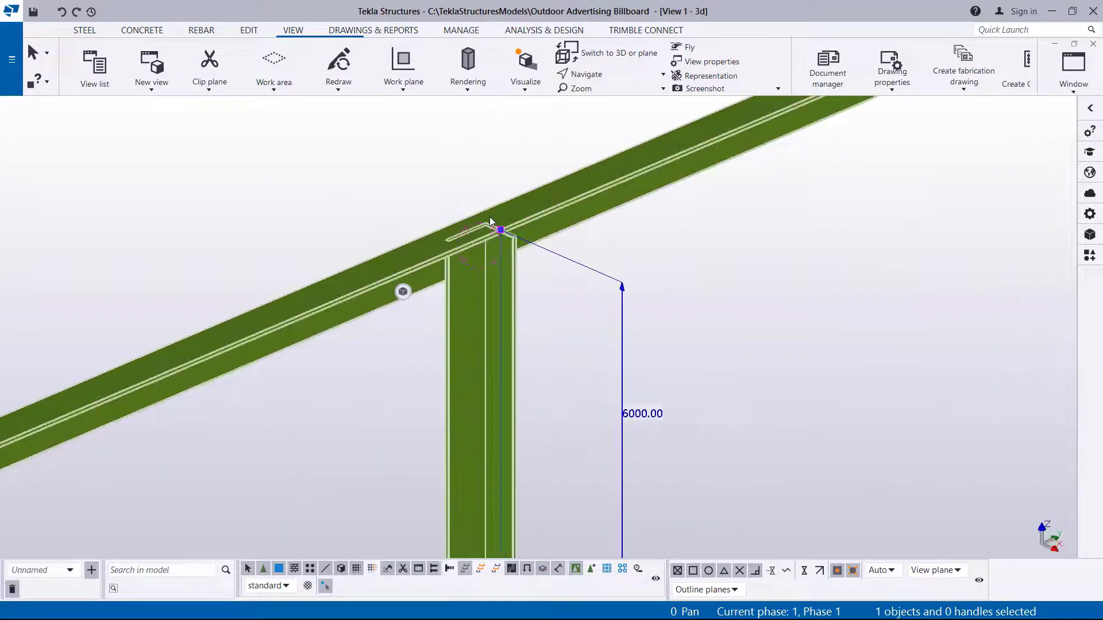
{"action": "scroll", "coordinate": [570, 190], "scroll_direction": "down", "scroll_amount": 3}
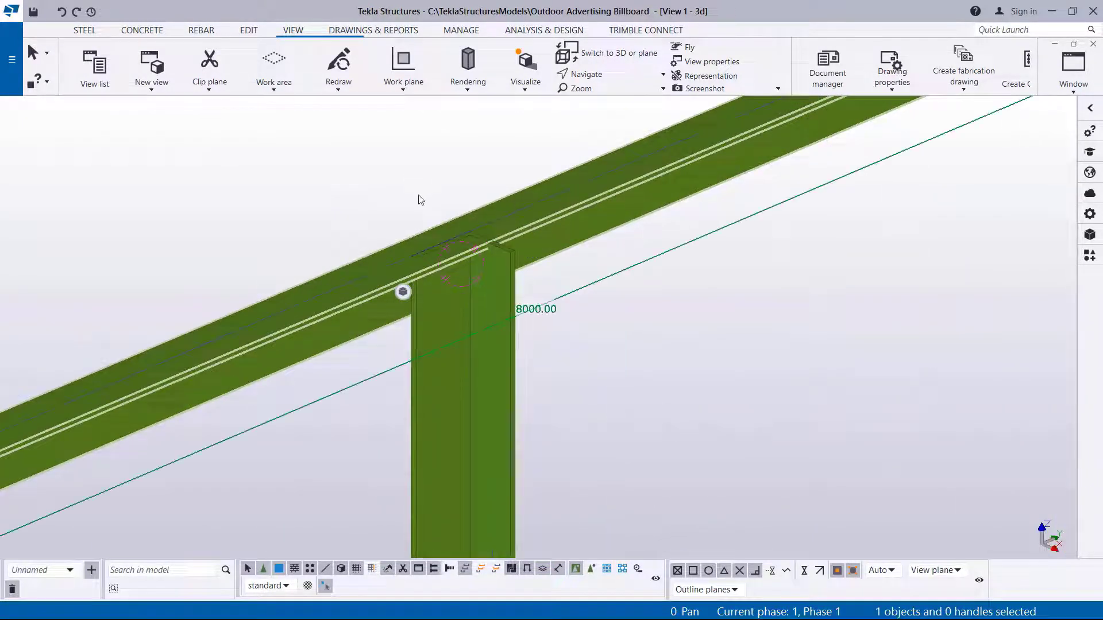
{"action": "scroll", "coordinate": [436, 198], "scroll_direction": "down", "scroll_amount": 3}
{"action": "scroll", "coordinate": [442, 186], "scroll_direction": "down", "scroll_amount": 5}
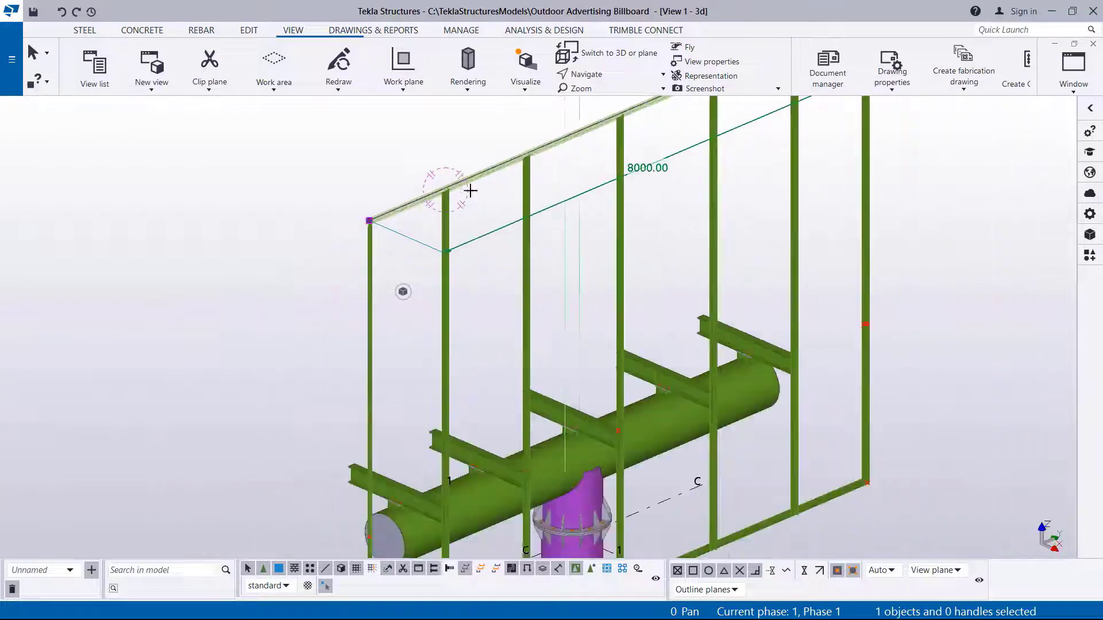
{"action": "scroll", "coordinate": [434, 497], "scroll_direction": "up", "scroll_amount": 5}
{"action": "scroll", "coordinate": [435, 498], "scroll_direction": "down", "scroll_amount": 5}
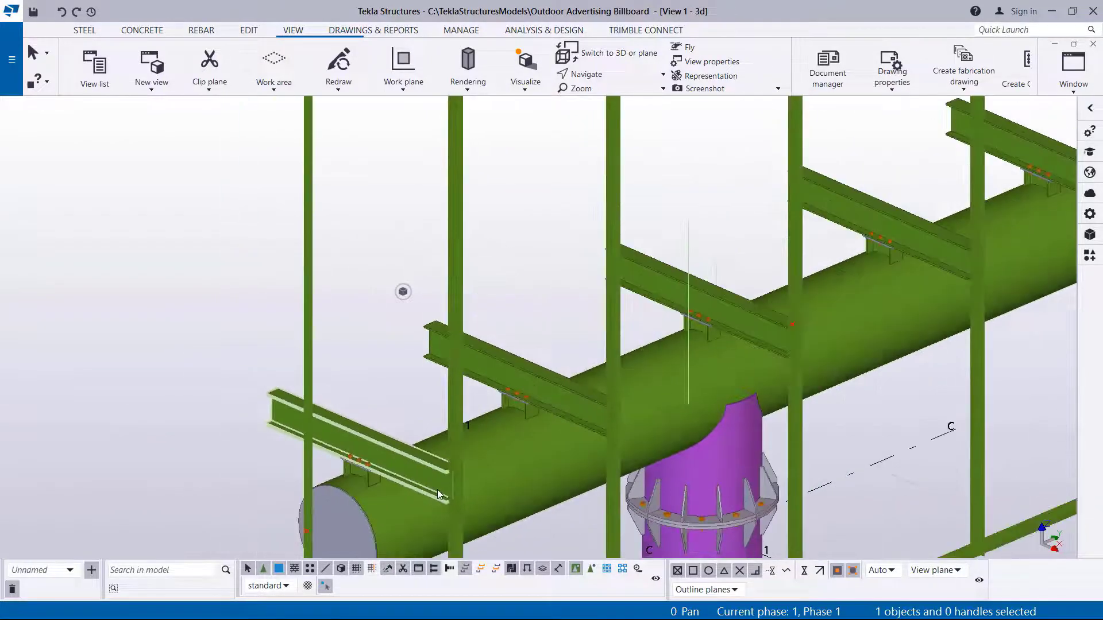
{"action": "scroll", "coordinate": [451, 205], "scroll_direction": "up", "scroll_amount": 4}
{"action": "scroll", "coordinate": [452, 205], "scroll_direction": "up", "scroll_amount": 8}
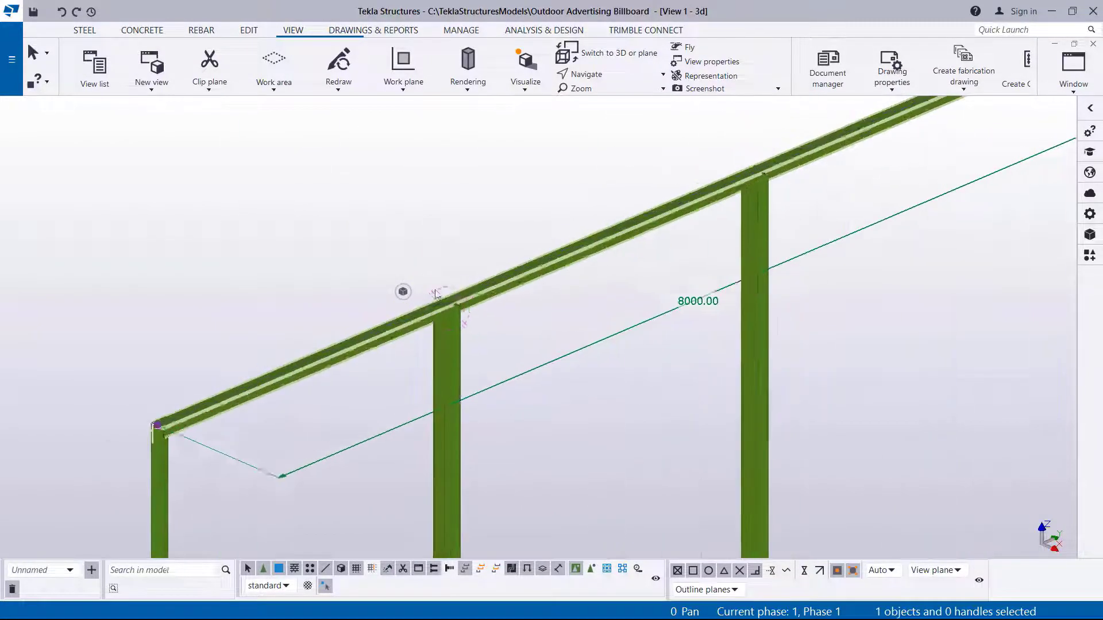
{"action": "scroll", "coordinate": [467, 312], "scroll_direction": "up", "scroll_amount": 3}
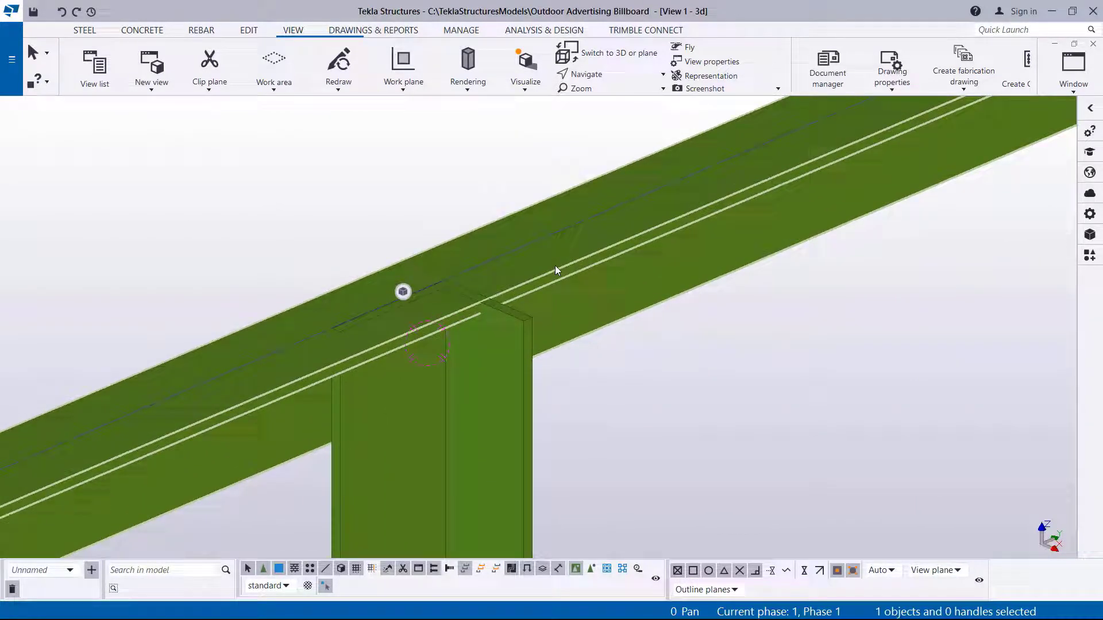
- Orbit around the first intermediate vertical member's upper end to view the joint from the opposite side of the frame
{"action": "key", "text": "v"}
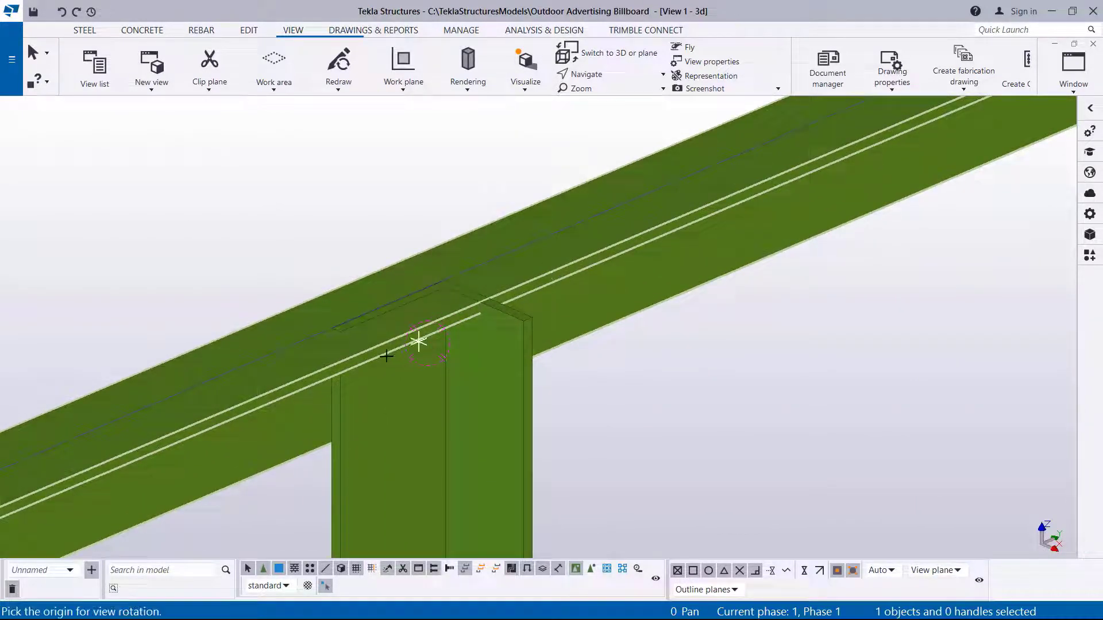
{"action": "left_click", "coordinate": [343, 349]}
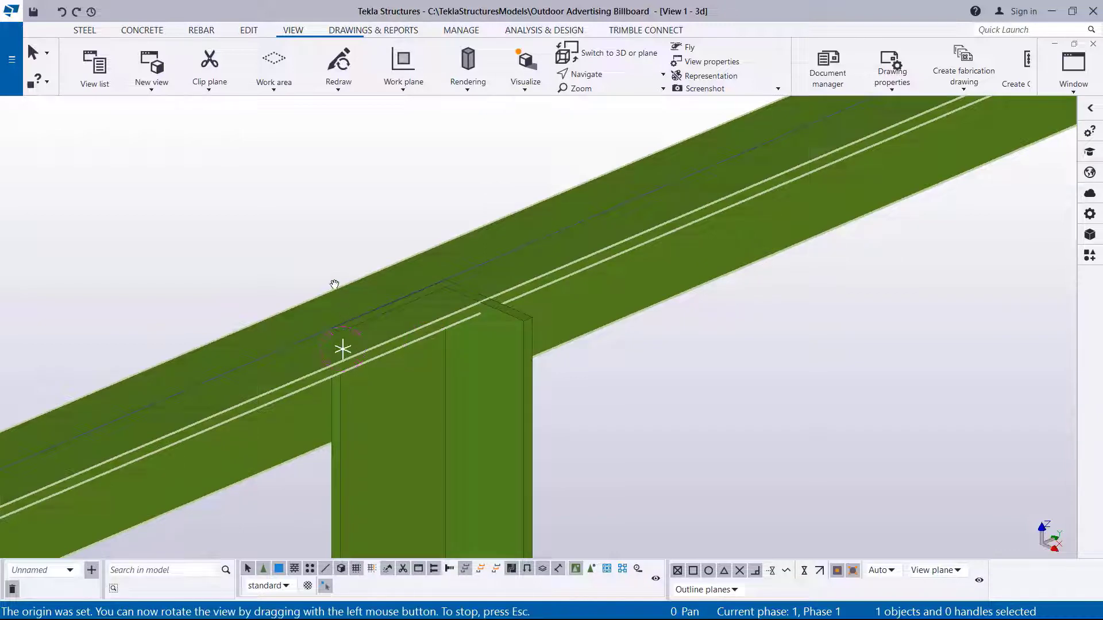
{"action": "left_click_drag", "start_coordinate": [340, 342], "coordinate": [466, 301]}
{"action": "right_click", "coordinate": [495, 259]}
{"action": "left_click", "coordinate": [531, 265]}
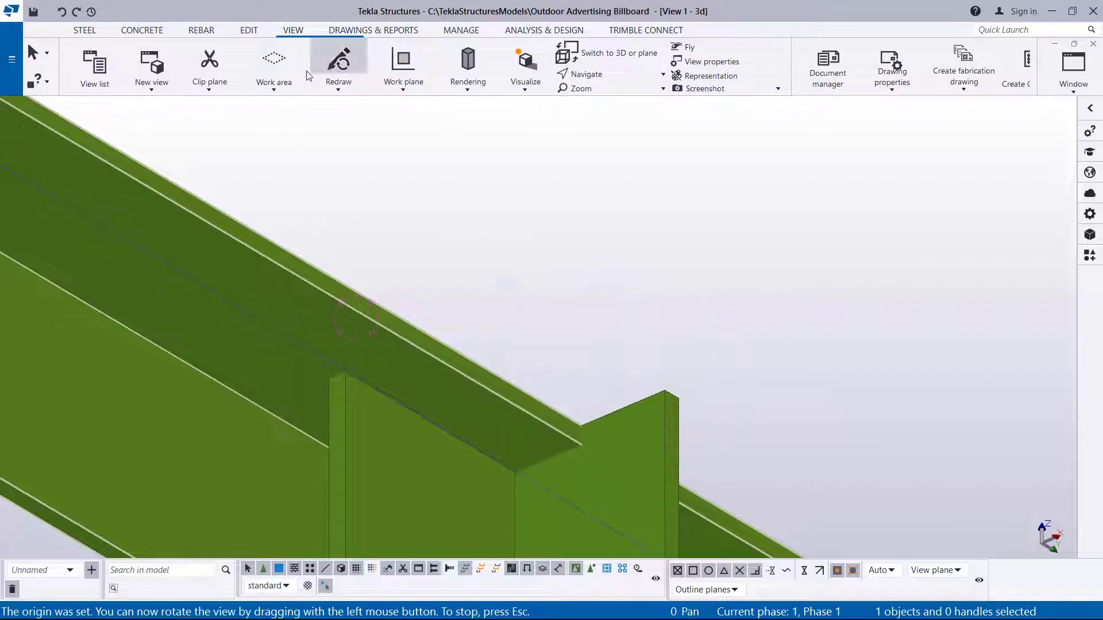
{"action": "left_click", "coordinate": [248, 31]}
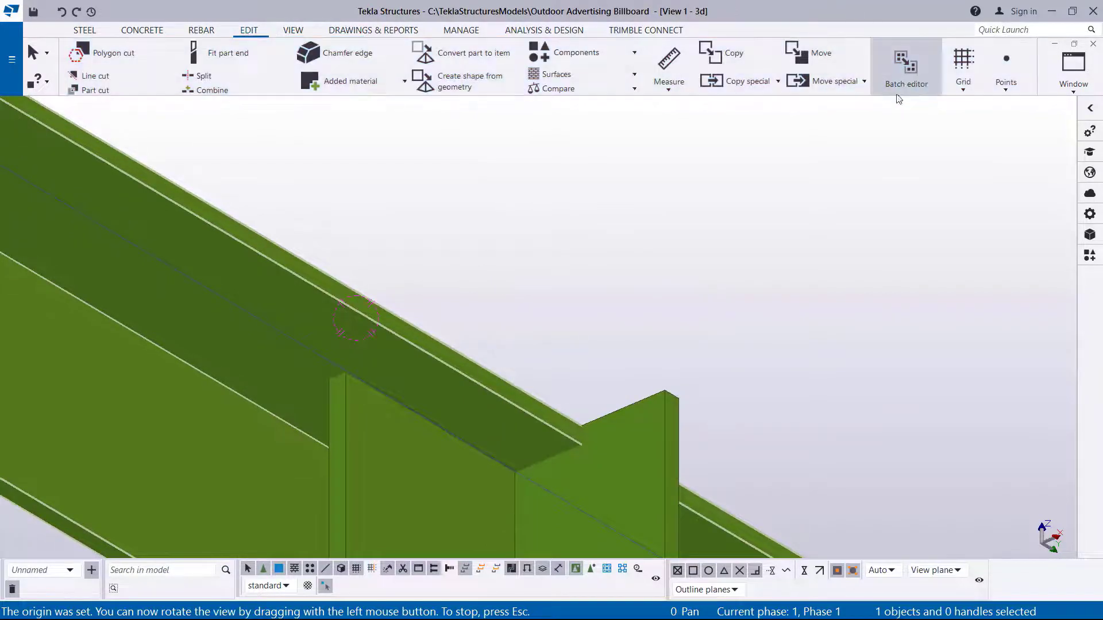
{"action": "left_click", "coordinate": [669, 91]}
{"action": "left_click", "coordinate": [666, 109]}
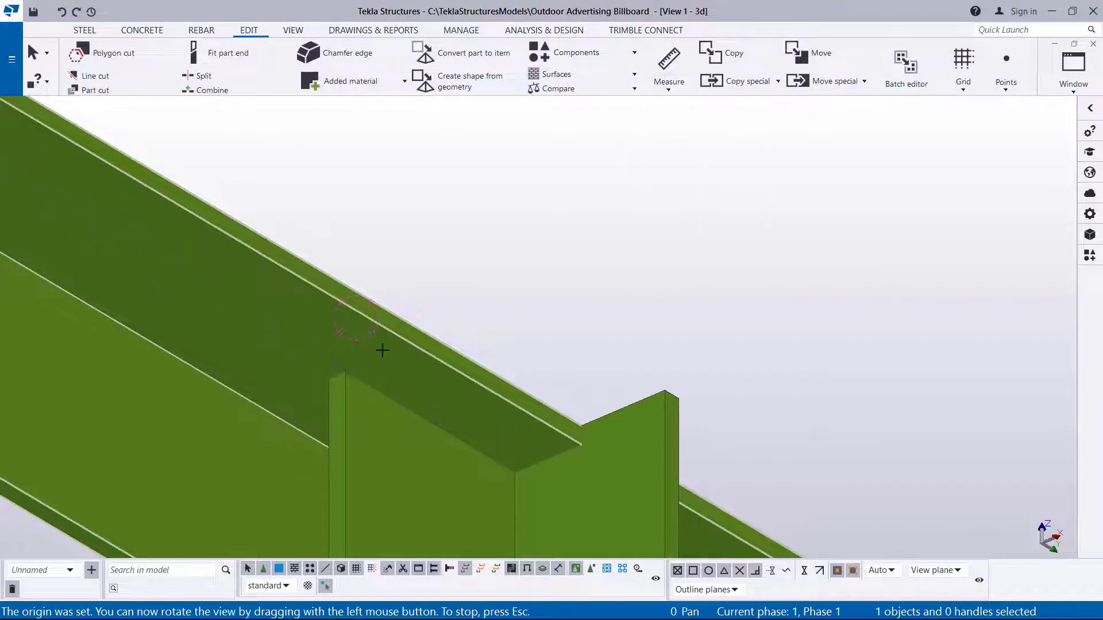
{"action": "scroll", "coordinate": [316, 405], "scroll_direction": "up", "scroll_amount": 1}
{"action": "scroll", "coordinate": [316, 404], "scroll_direction": "up", "scroll_amount": 1}
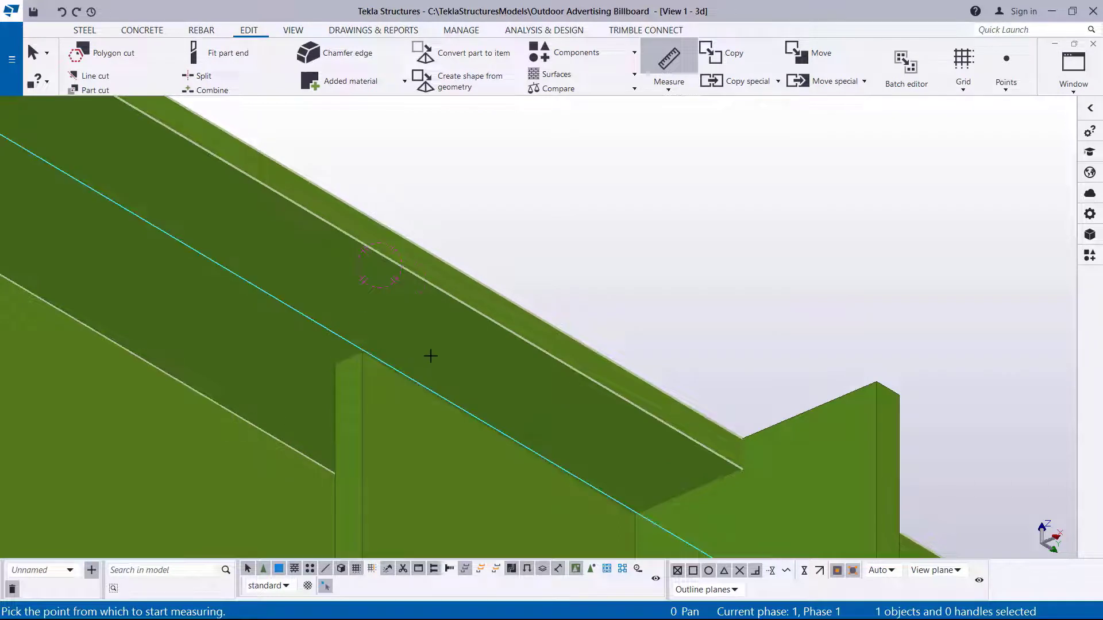
{"action": "key", "text": "Escape"}
- Rotate the view to look down on an intermediate vertical member's upper end where it crosses the top horizontal member
{"action": "scroll", "coordinate": [478, 309], "scroll_direction": "down", "scroll_amount": 5}
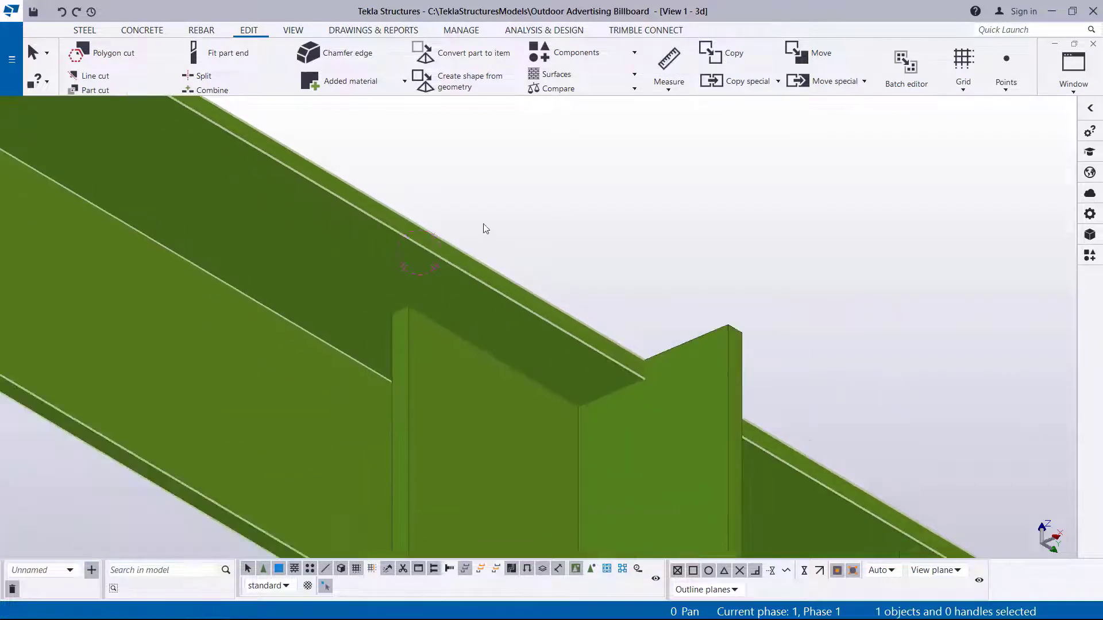
{"action": "scroll", "coordinate": [520, 228], "scroll_direction": "down", "scroll_amount": 6}
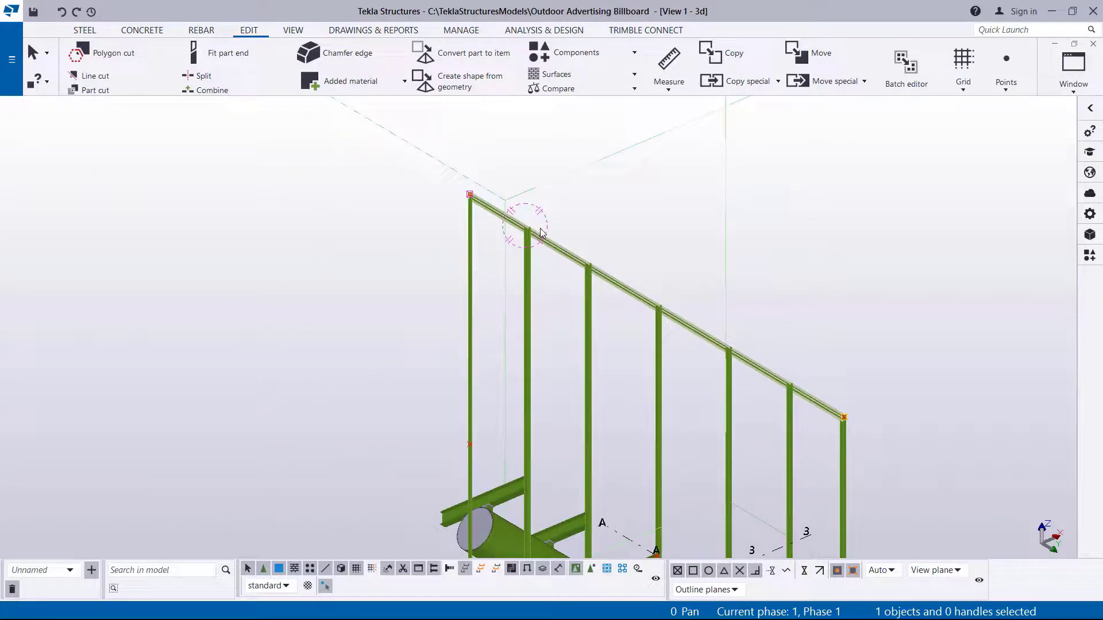
{"action": "key", "text": "v"}
{"action": "left_click", "coordinate": [527, 231]}
{"action": "mouse_move", "coordinate": [527, 231]}
{"action": "left_mouse_down"}
{"action": "mouse_move", "coordinate": [529, 428]}
{"action": "mouse_move", "coordinate": [528, 224]}
{"action": "left_mouse_up"}
{"action": "scroll", "coordinate": [528, 221], "scroll_direction": "up", "scroll_amount": 5}
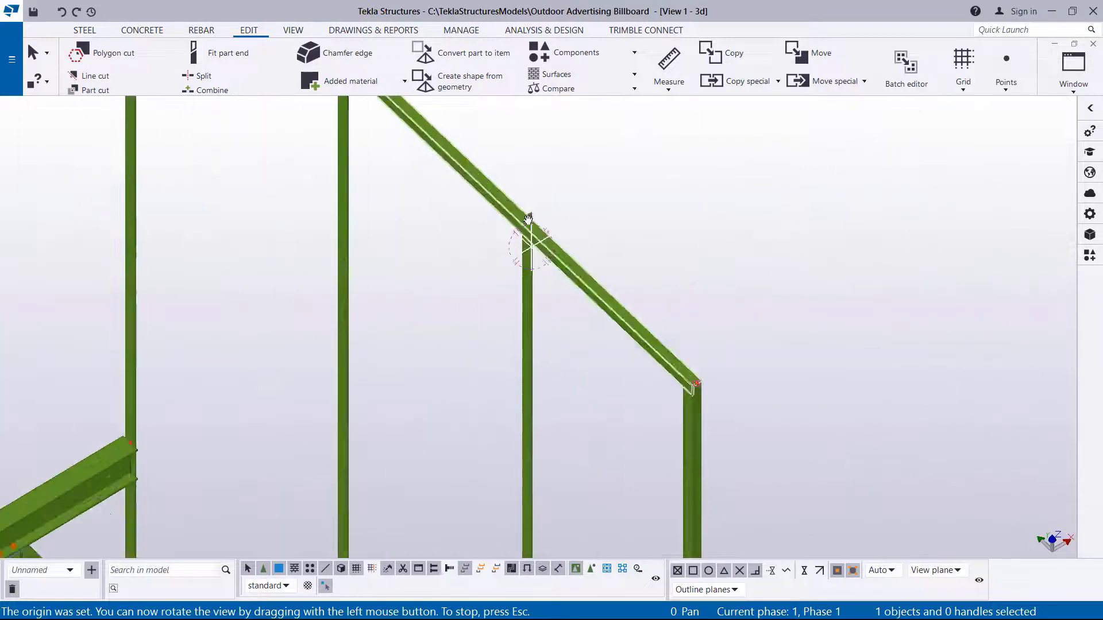
{"action": "scroll", "coordinate": [528, 218], "scroll_direction": "up", "scroll_amount": 6}
{"action": "right_click", "coordinate": [719, 199]}
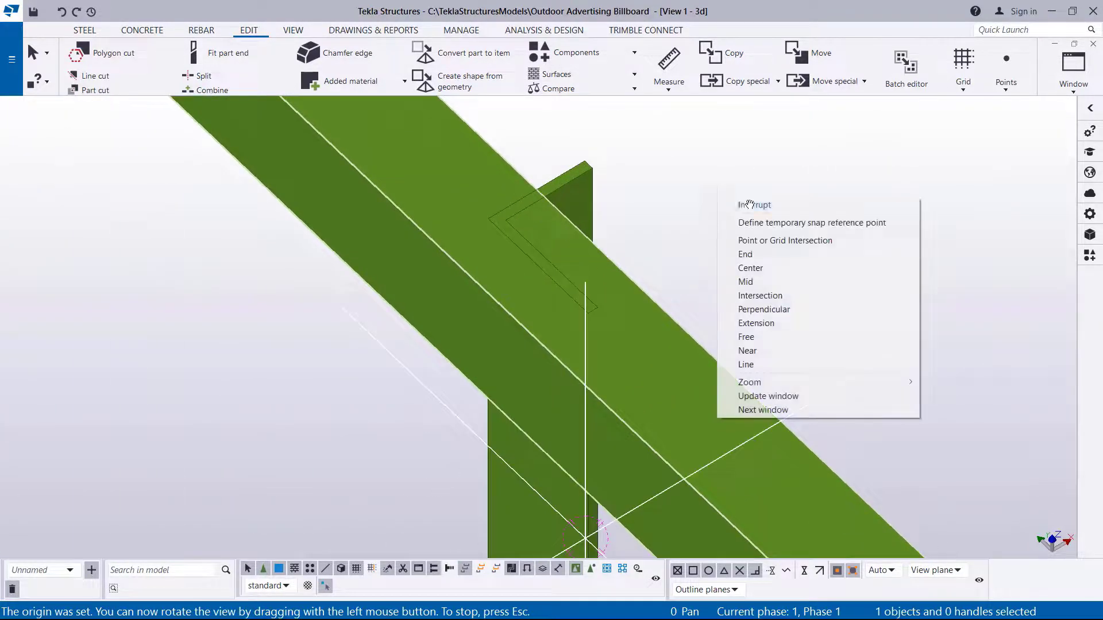
{"action": "left_click", "coordinate": [750, 205]}
- Measure the distance from the intermediate vertical member's outer corner to the edge of the top horizontal member
{"action": "left_click", "coordinate": [668, 85]}
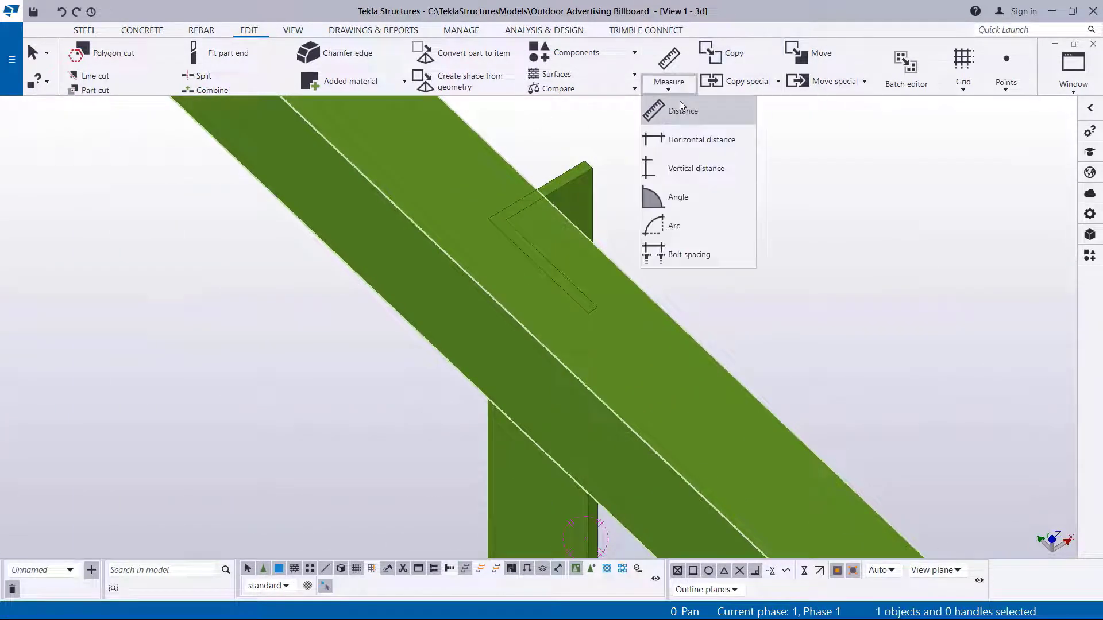
{"action": "left_click", "coordinate": [681, 109]}
{"action": "scroll", "coordinate": [486, 215], "scroll_direction": "up", "scroll_amount": 5}
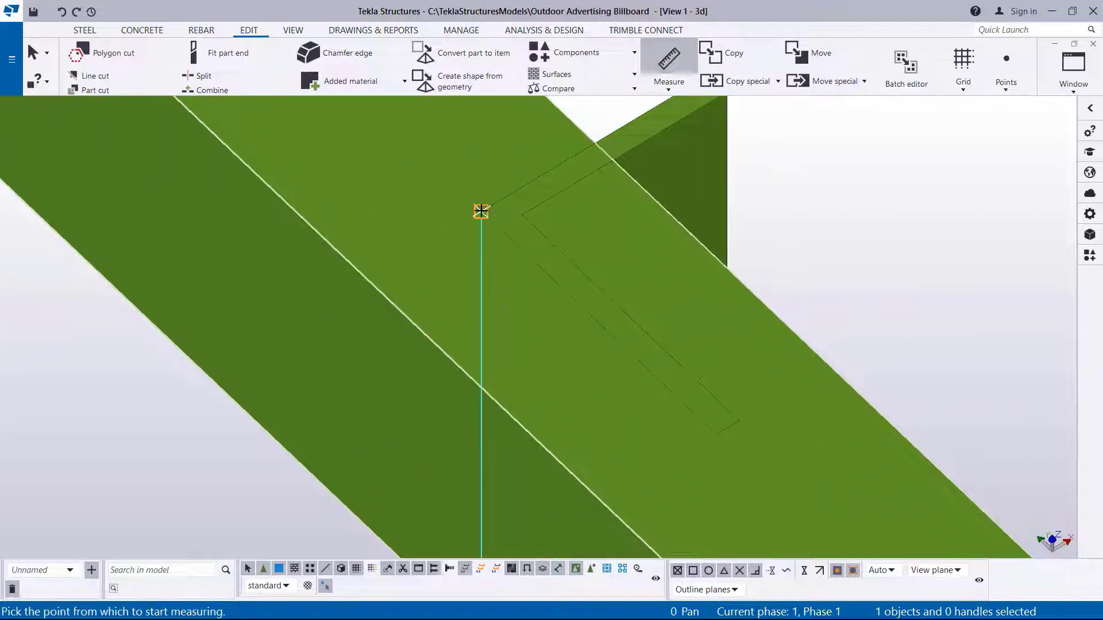
{"action": "left_click", "coordinate": [462, 219]}
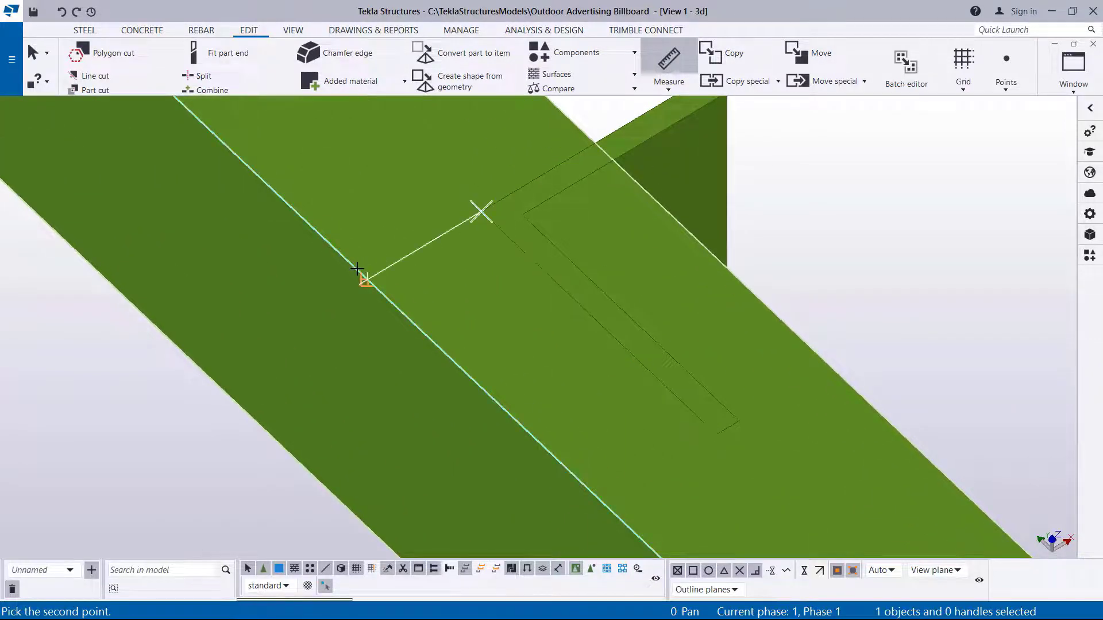
{"action": "left_click", "coordinate": [357, 270]}
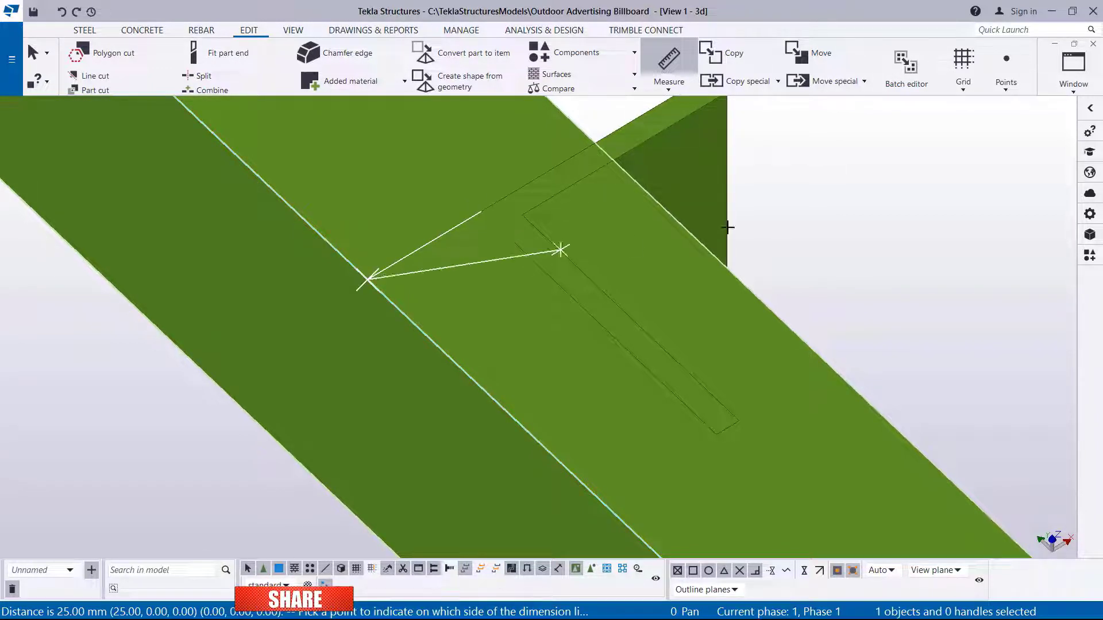
{"action": "right_click", "coordinate": [810, 165]}
{"action": "left_click", "coordinate": [841, 173]}
{"action": "scroll", "coordinate": [592, 218], "scroll_direction": "down", "scroll_amount": 5}
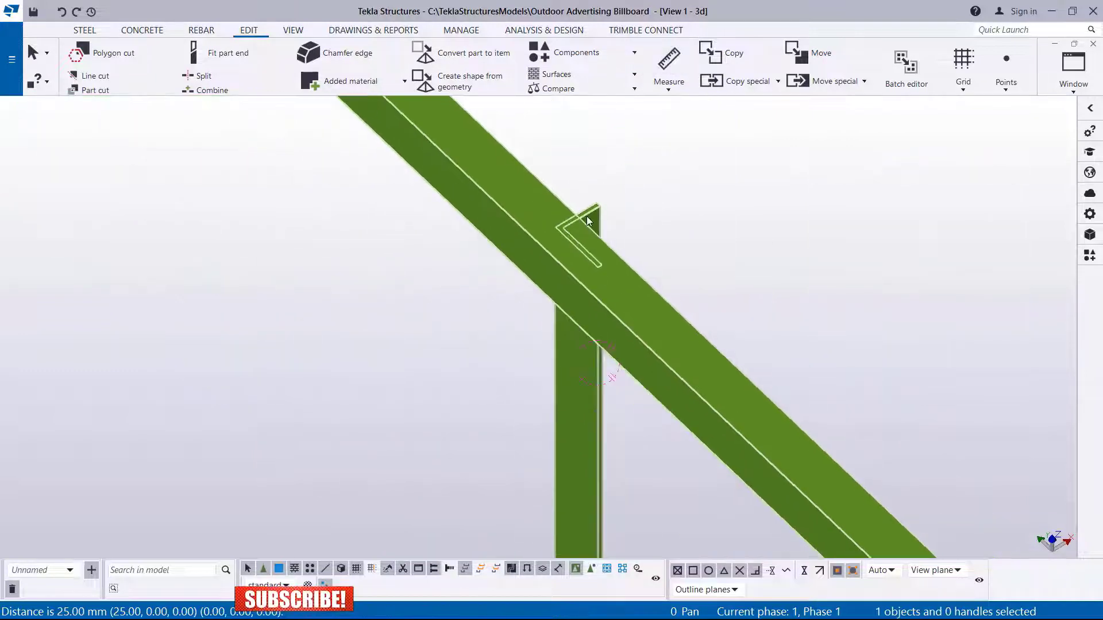
- Turn the view to show the whole billboard frame with its support beams and column
{"action": "scroll", "coordinate": [587, 221], "scroll_direction": "down", "scroll_amount": 10}
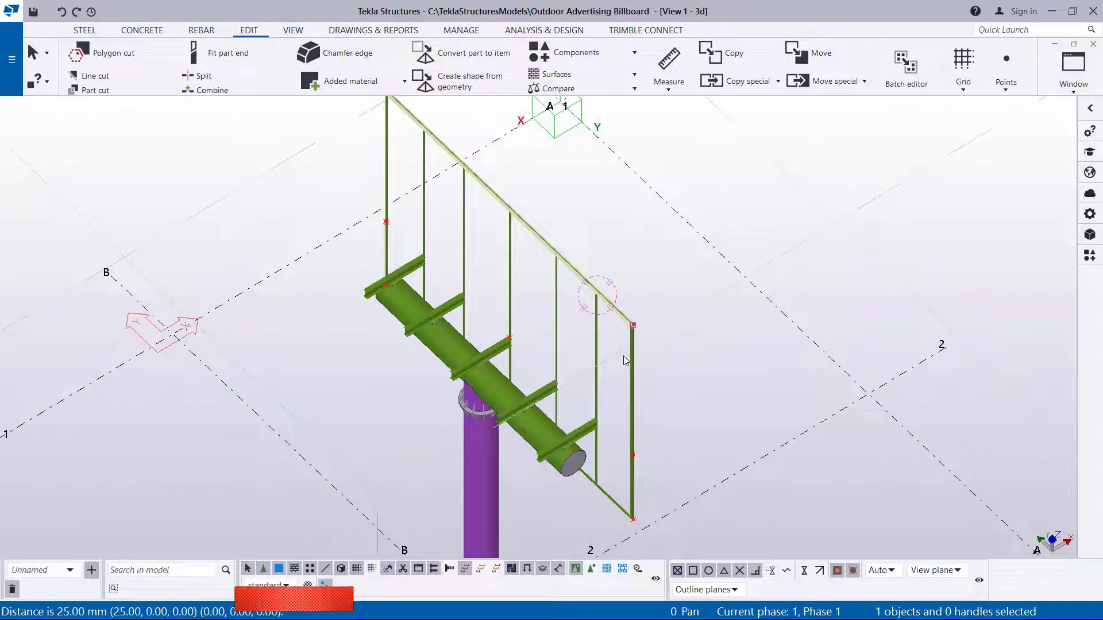
{"action": "key", "text": "v"}
{"action": "left_click", "coordinate": [612, 350]}
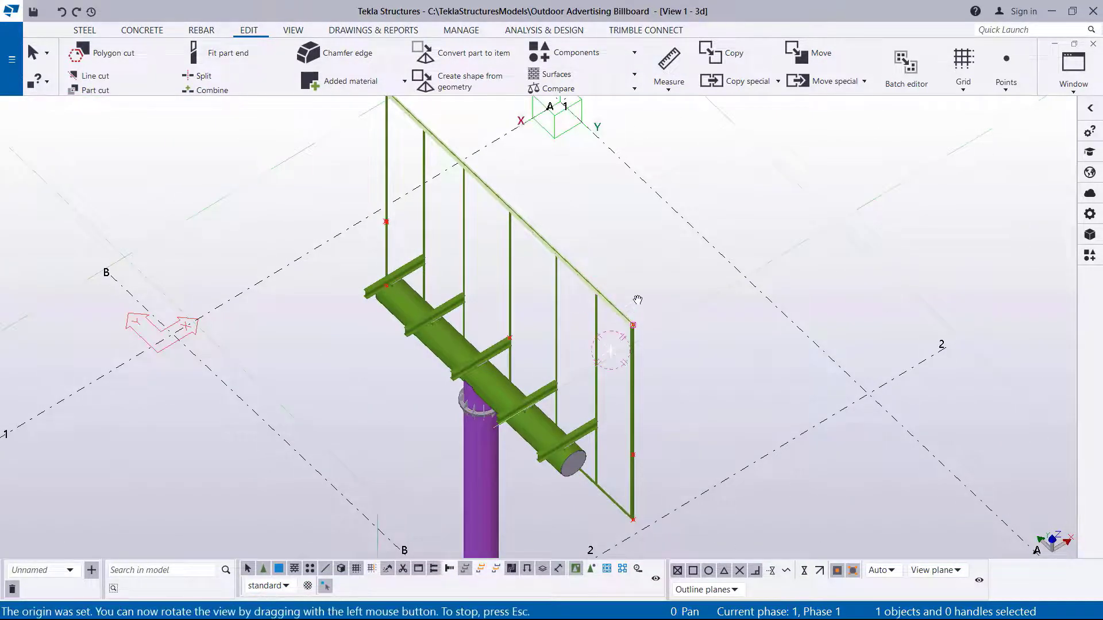
{"action": "left_click_drag", "start_coordinate": [604, 325], "coordinate": [637, 299]}
{"action": "scroll", "coordinate": [571, 411], "scroll_direction": "down", "scroll_amount": 6}
{"action": "scroll", "coordinate": [603, 238], "scroll_direction": "up", "scroll_amount": 2}
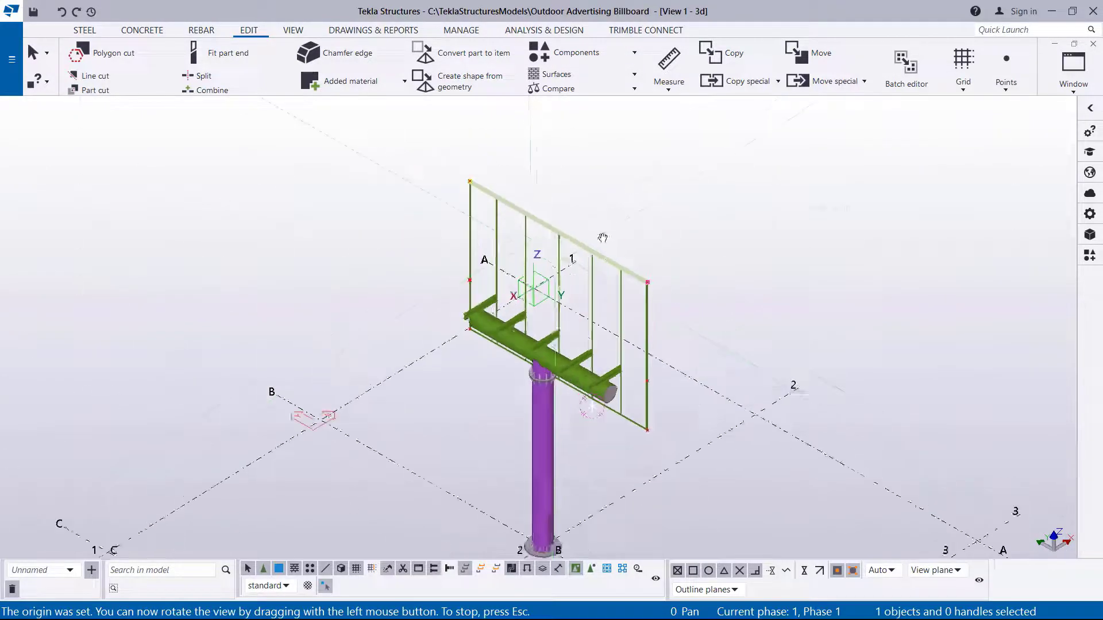
{"action": "scroll", "coordinate": [603, 237], "scroll_direction": "up", "scroll_amount": 1}
{"action": "right_click", "coordinate": [682, 181]}
{"action": "left_click", "coordinate": [716, 191]}
- Select all members of the billboard frame, including the intermediate verticals and the bottom horizontal member
{"action": "left_click_drag", "start_coordinate": [802, 149], "coordinate": [288, 290]}
{"action": "scroll", "coordinate": [595, 384], "scroll_direction": "up", "scroll_amount": 4}
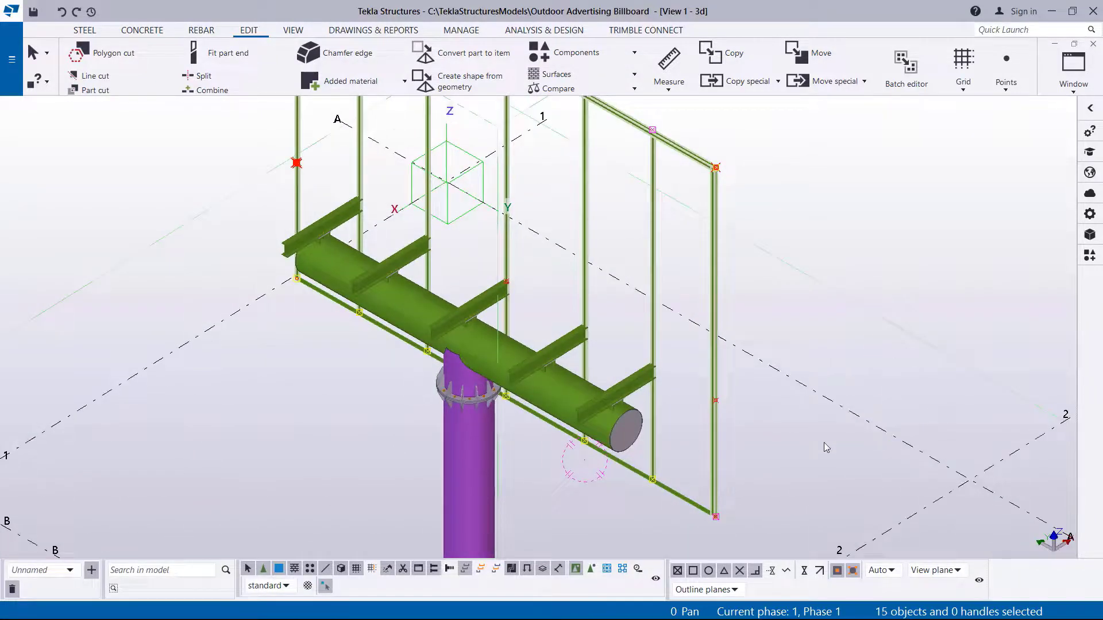
{"action": "scroll", "coordinate": [689, 502], "scroll_direction": "up", "scroll_amount": 2}
{"action": "left_click_drag", "start_coordinate": [718, 513], "coordinate": [657, 507]}
{"action": "scroll", "coordinate": [480, 382], "scroll_direction": "down", "scroll_amount": 4}
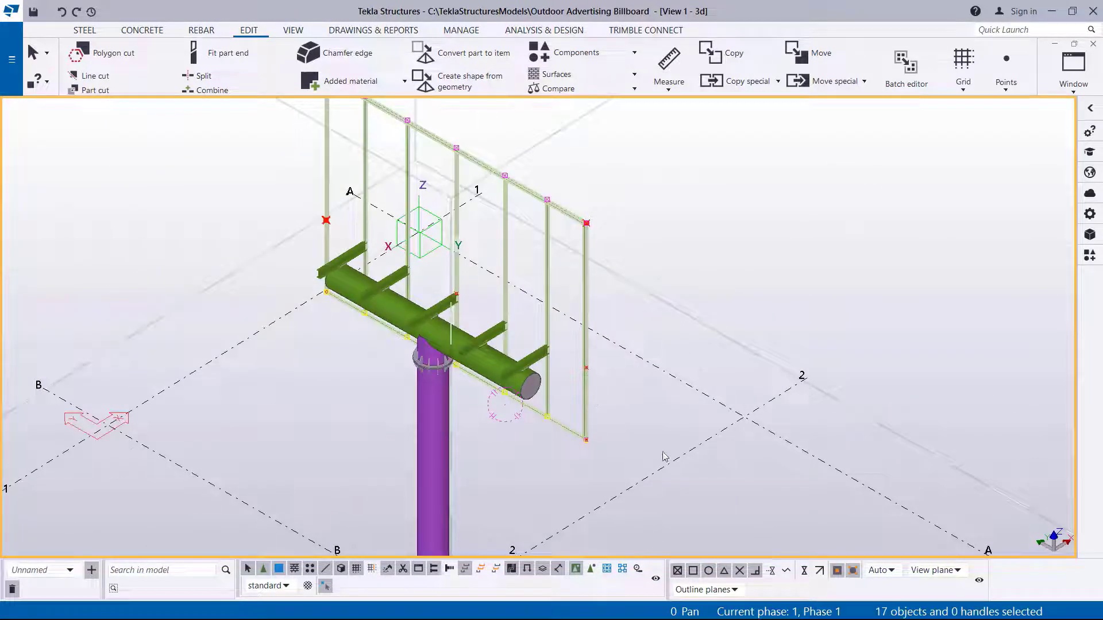
{"action": "right_click", "coordinate": [687, 227]}
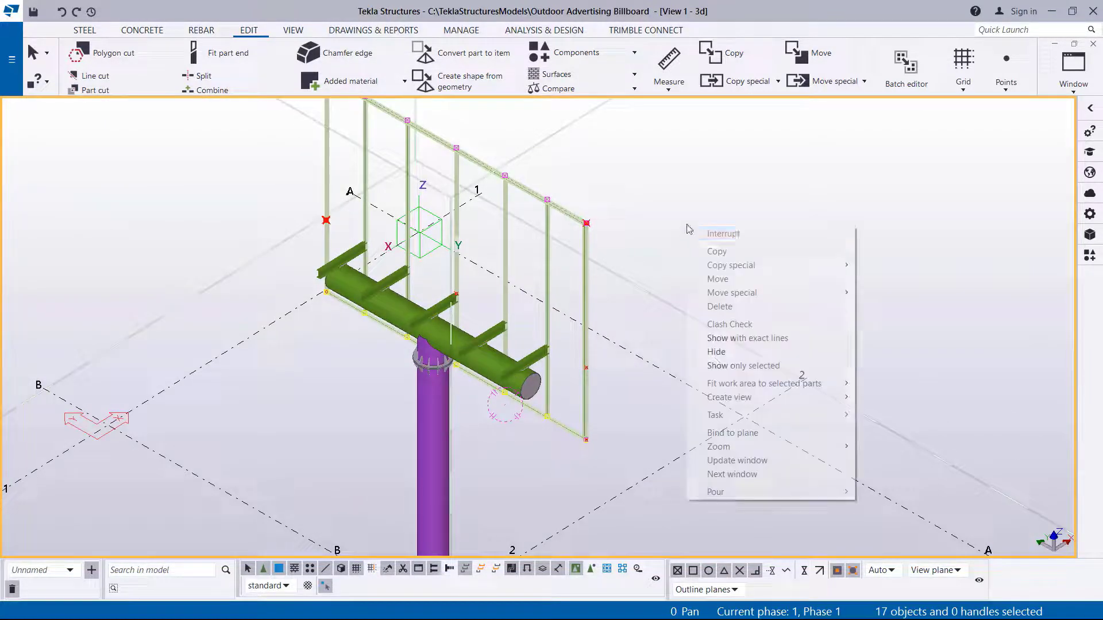
{"action": "mouse_move", "coordinate": [754, 294]}
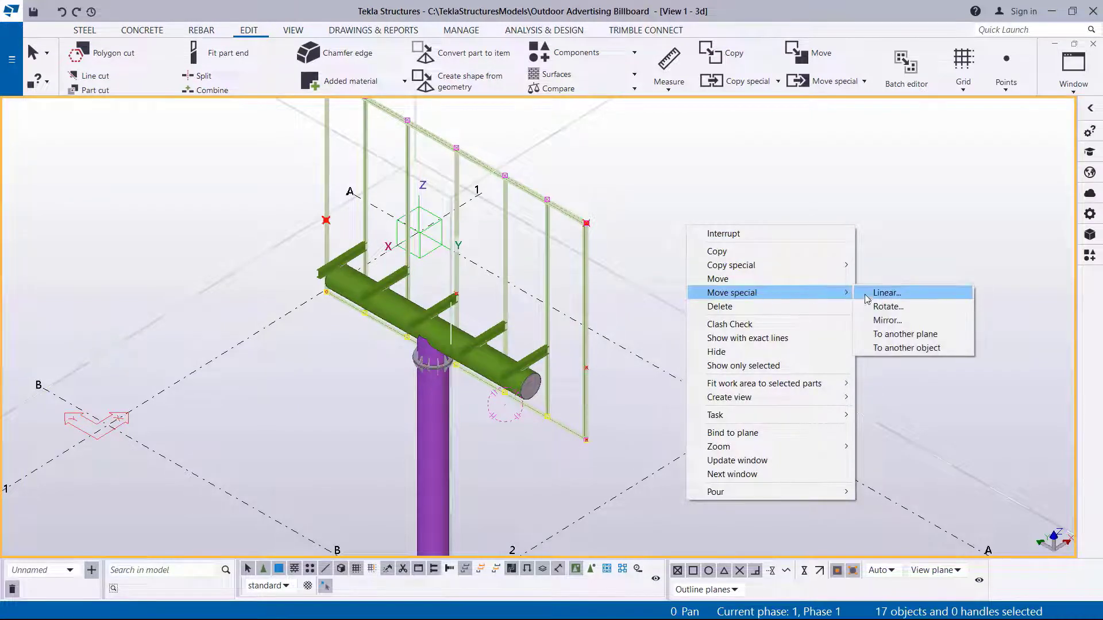
{"action": "left_click", "coordinate": [876, 293]}
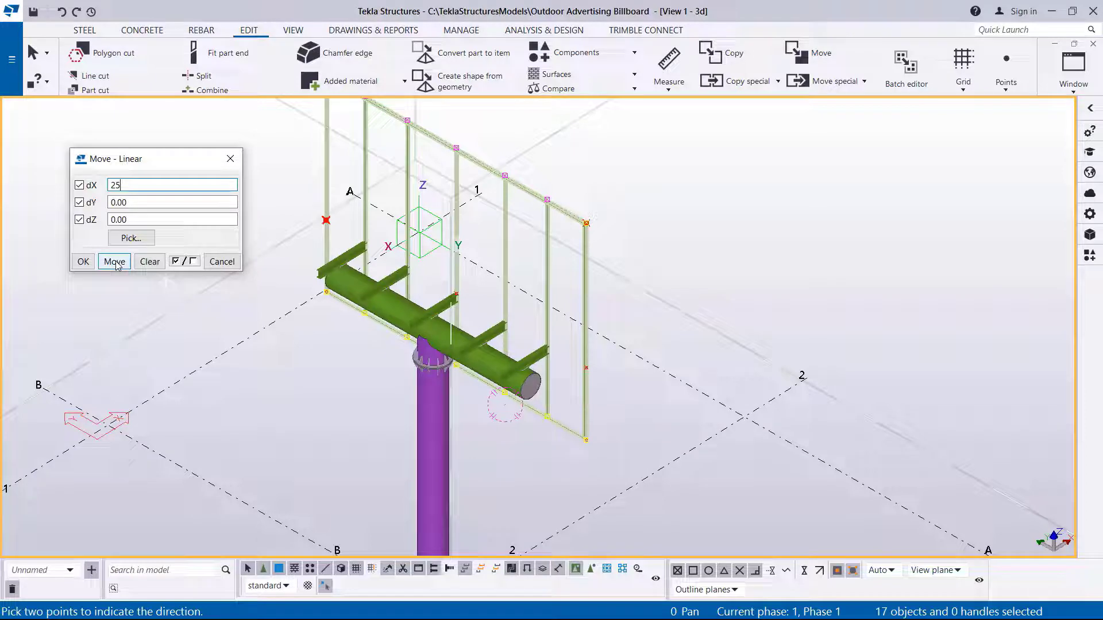
{"action": "left_click", "coordinate": [230, 159]}
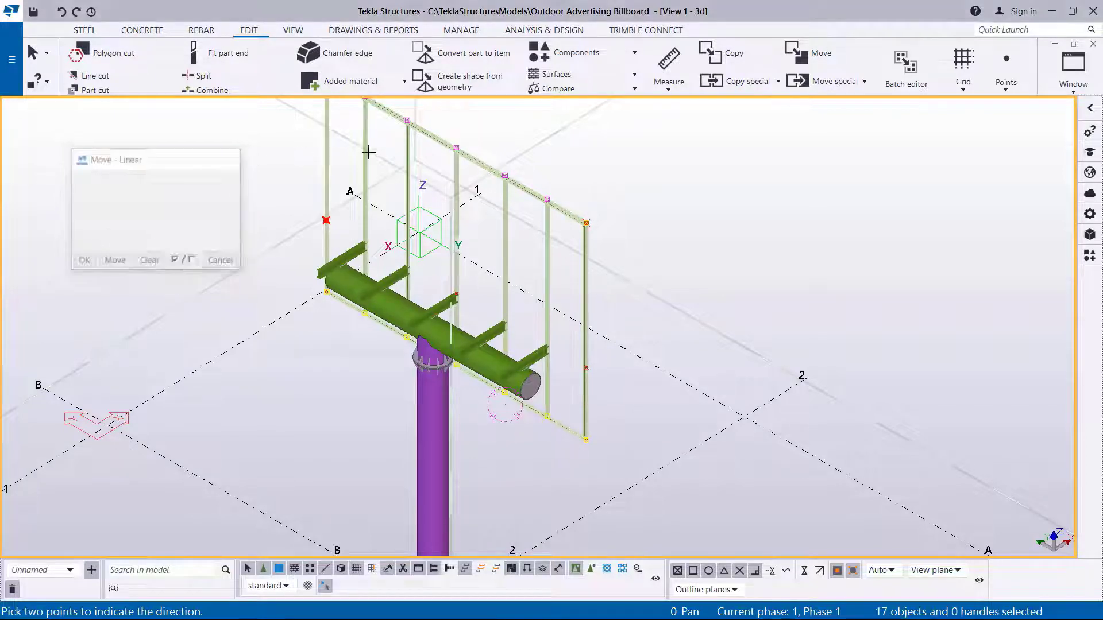
{"action": "right_click", "coordinate": [774, 148]}
{"action": "left_click", "coordinate": [831, 154]}
- Remove the five intermediate vertical members from the selection, keeping the outer frame members selected
{"action": "scroll", "coordinate": [382, 105], "scroll_direction": "up", "scroll_amount": 2}
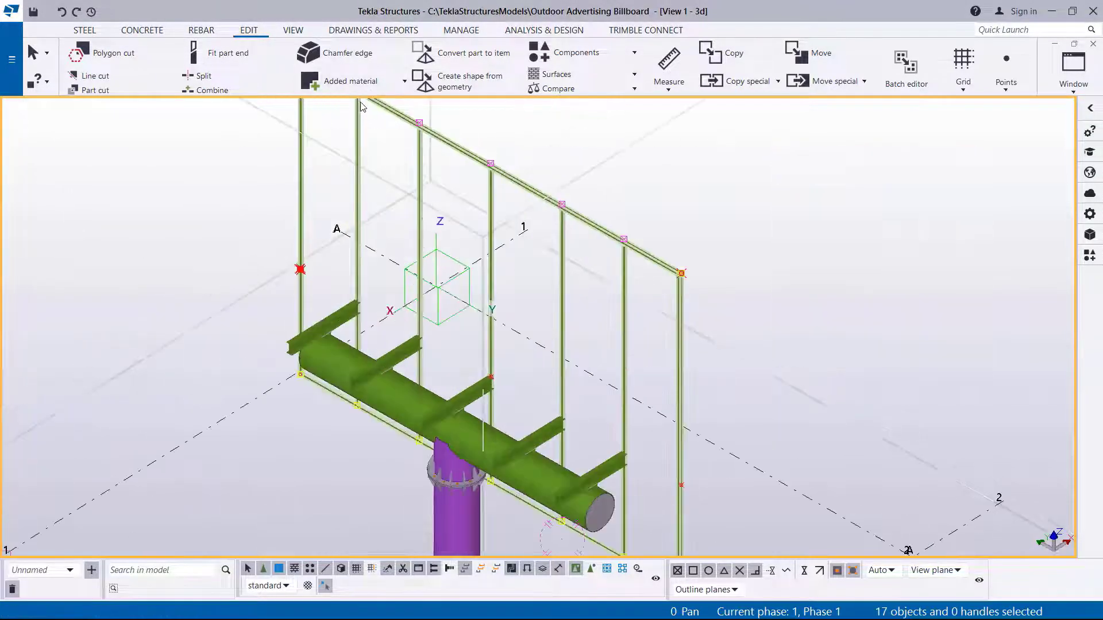
{"action": "scroll", "coordinate": [367, 138], "scroll_direction": "up", "scroll_amount": 1}
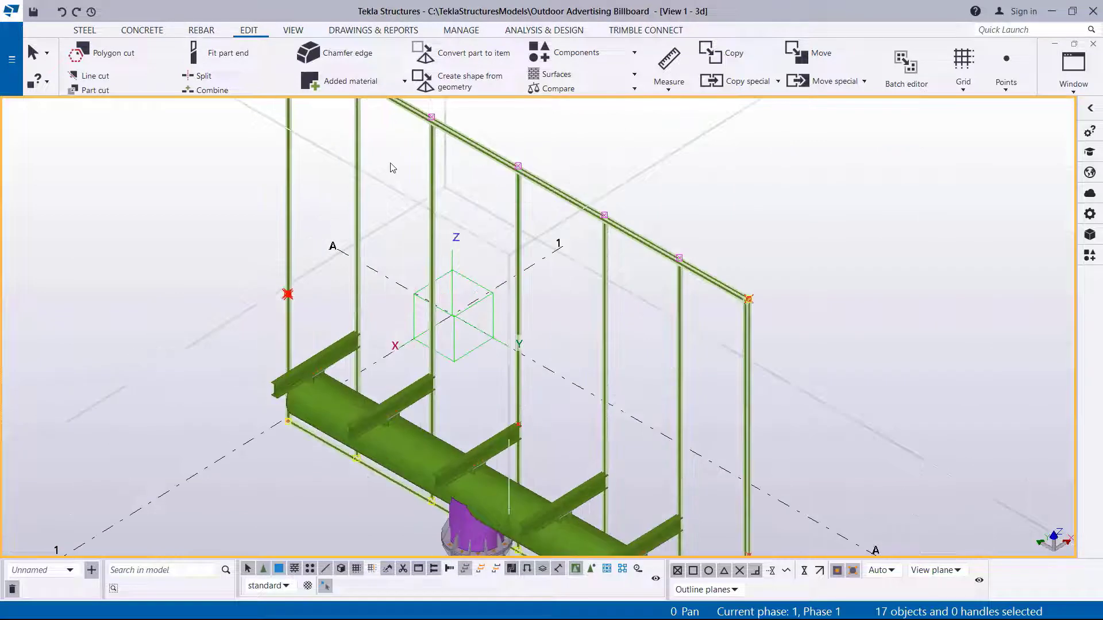
{"action": "left_click", "coordinate": [331, 148], "text": "ctrl"}
{"action": "left_click", "coordinate": [421, 221], "text": "ctrl"}
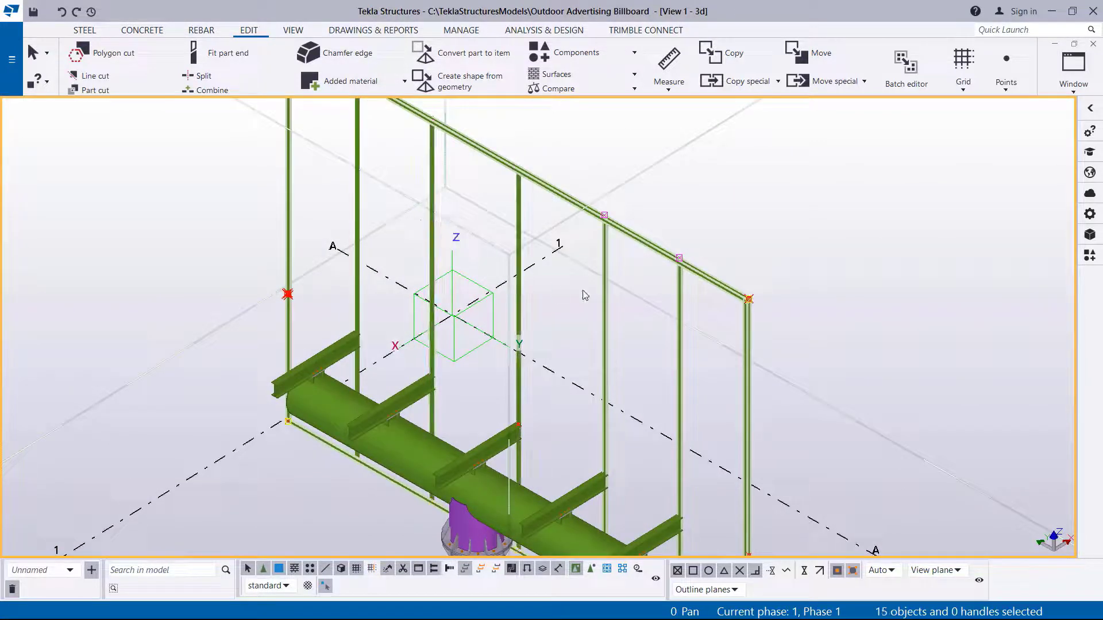
{"action": "left_click", "coordinate": [604, 320], "text": "ctrl"}
{"action": "left_click", "coordinate": [656, 357], "text": "ctrl"}
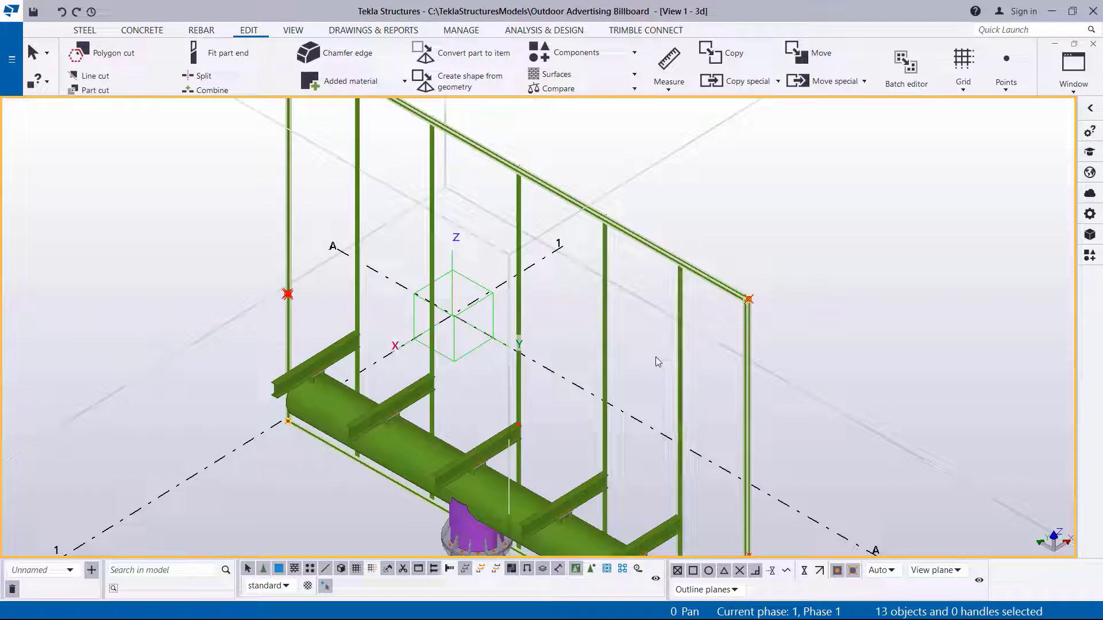
{"action": "scroll", "coordinate": [497, 302], "scroll_direction": "down", "scroll_amount": 2}
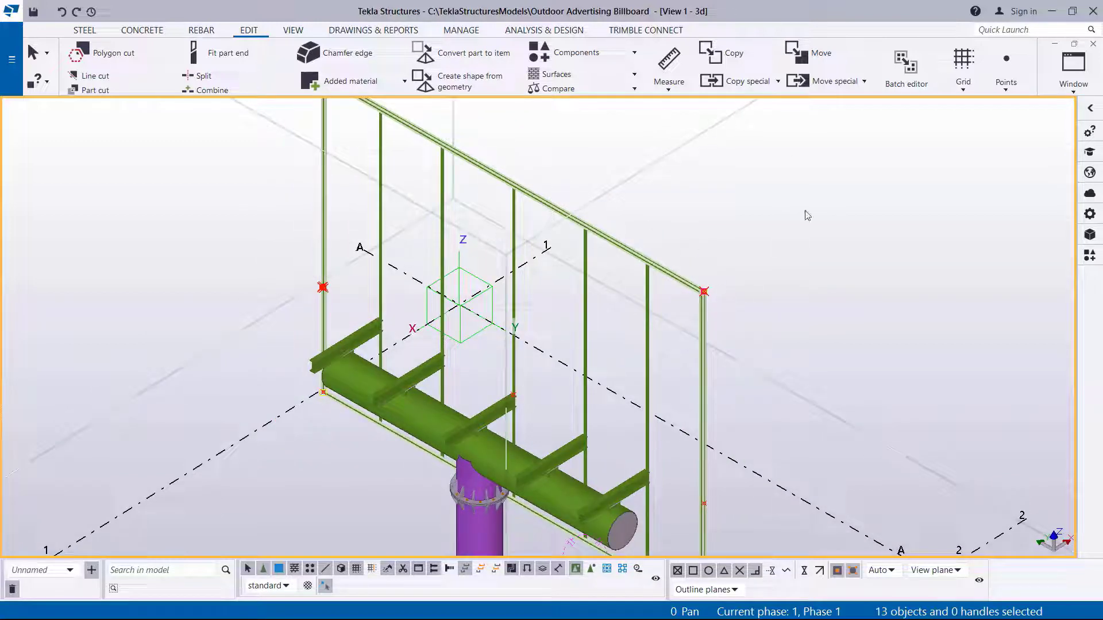
- Move the selected outer frame members linearly by 25 mm in the X direction
{"action": "right_click", "coordinate": [821, 181]}
{"action": "mouse_move", "coordinate": [898, 246]}
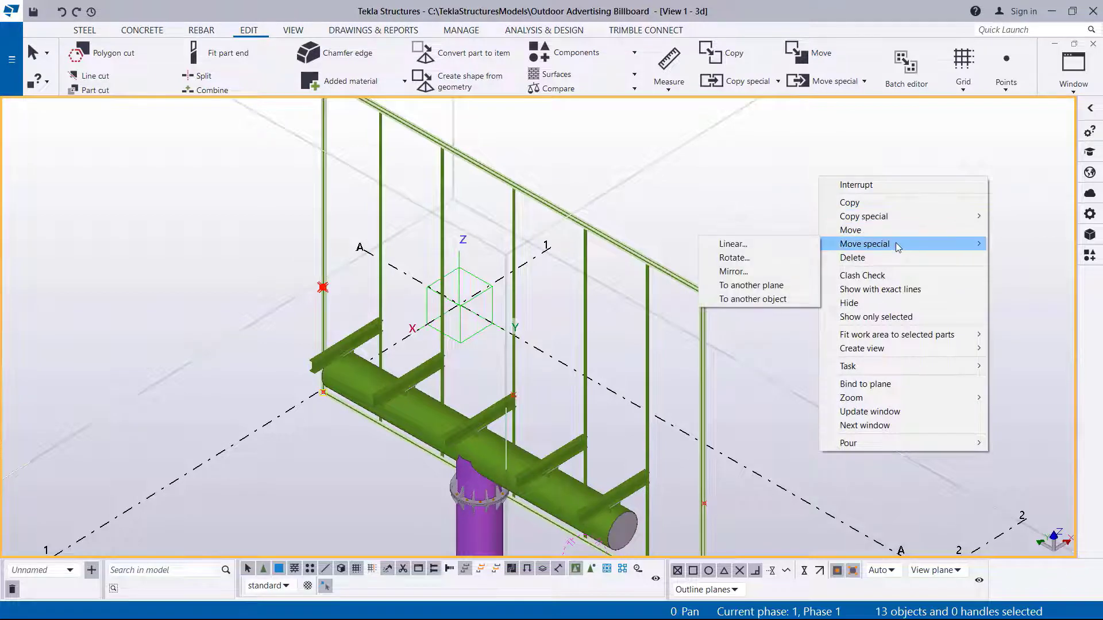
{"action": "left_click", "coordinate": [796, 244]}
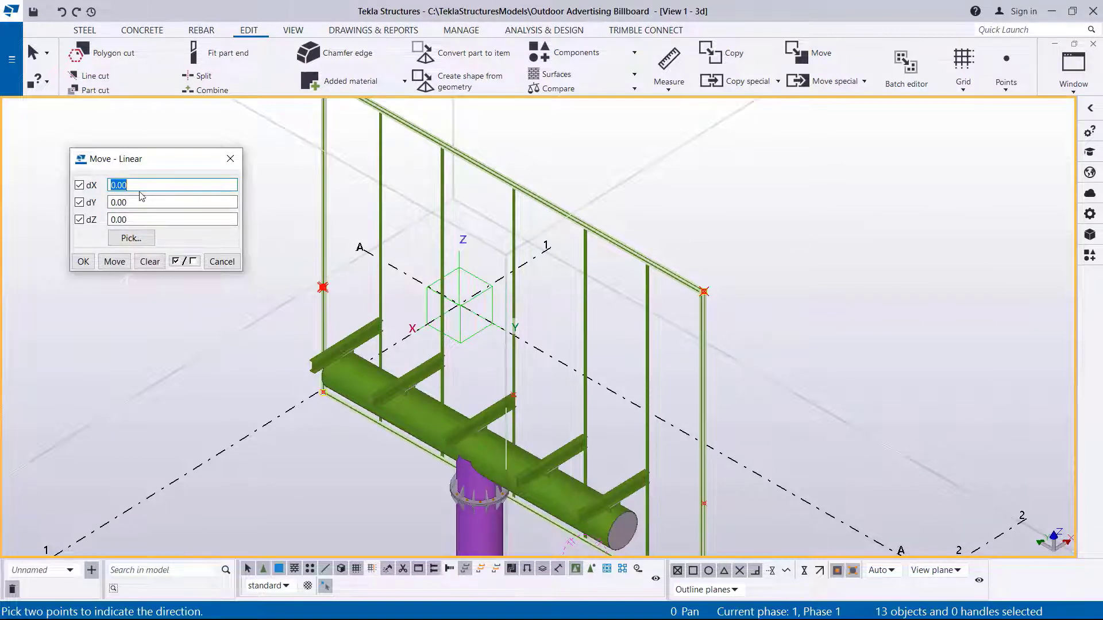
{"action": "left_click", "coordinate": [116, 262]}
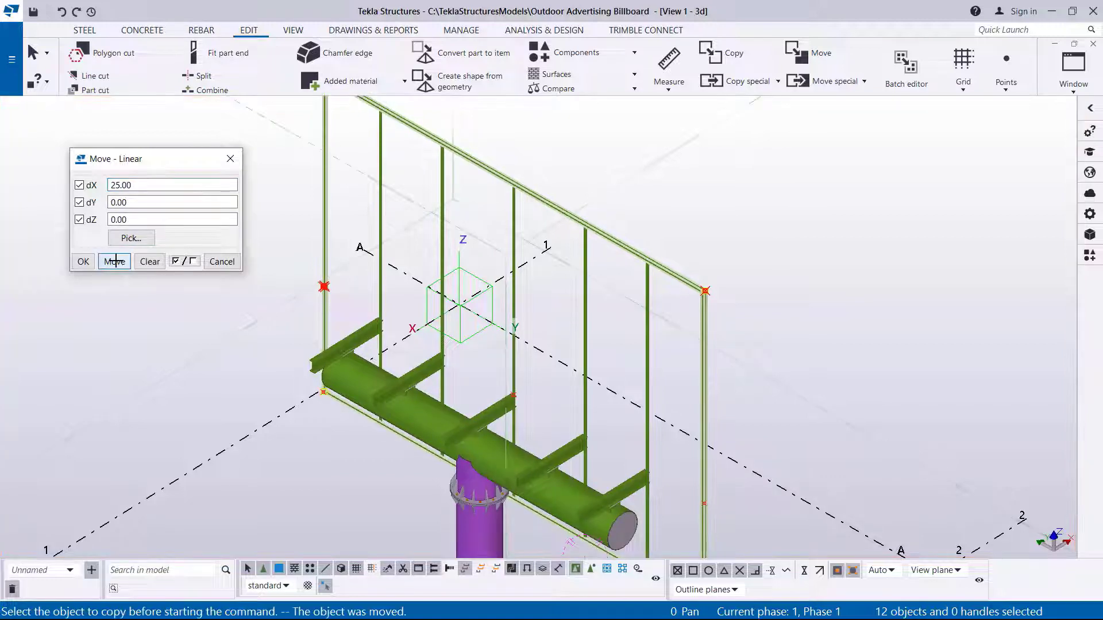
{"action": "left_click", "coordinate": [81, 263]}
{"action": "right_click", "coordinate": [742, 205]}
{"action": "left_click", "coordinate": [764, 211]}
- Examine the joint between an intermediate vertical member and the top horizontal member from both sides of the frame
{"action": "scroll", "coordinate": [564, 223], "scroll_direction": "up", "scroll_amount": 3}
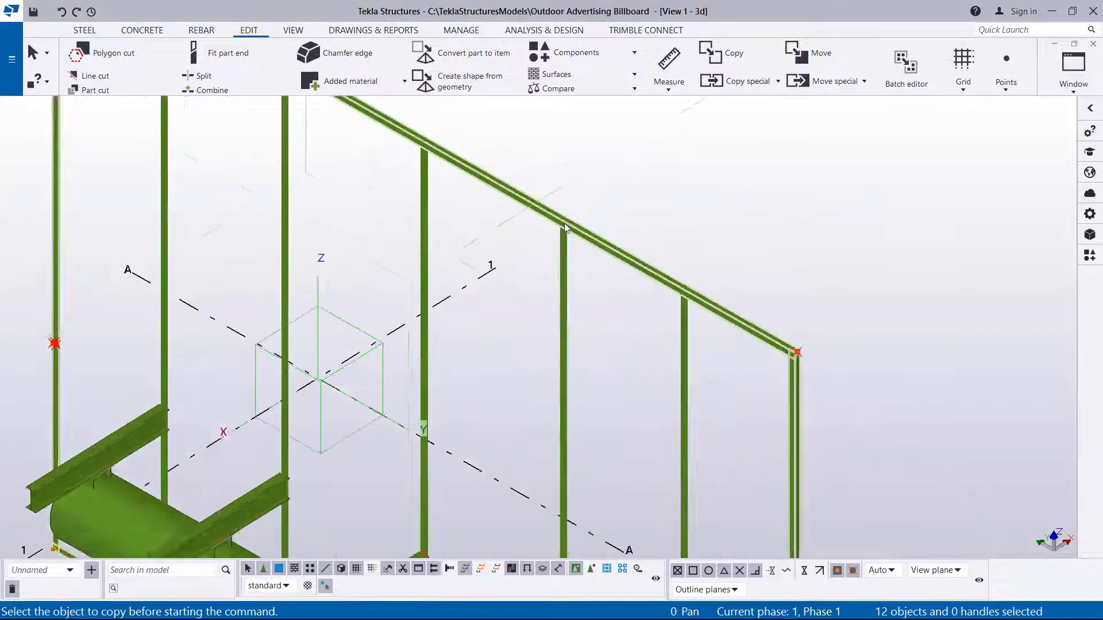
{"action": "scroll", "coordinate": [564, 223], "scroll_direction": "up", "scroll_amount": 5}
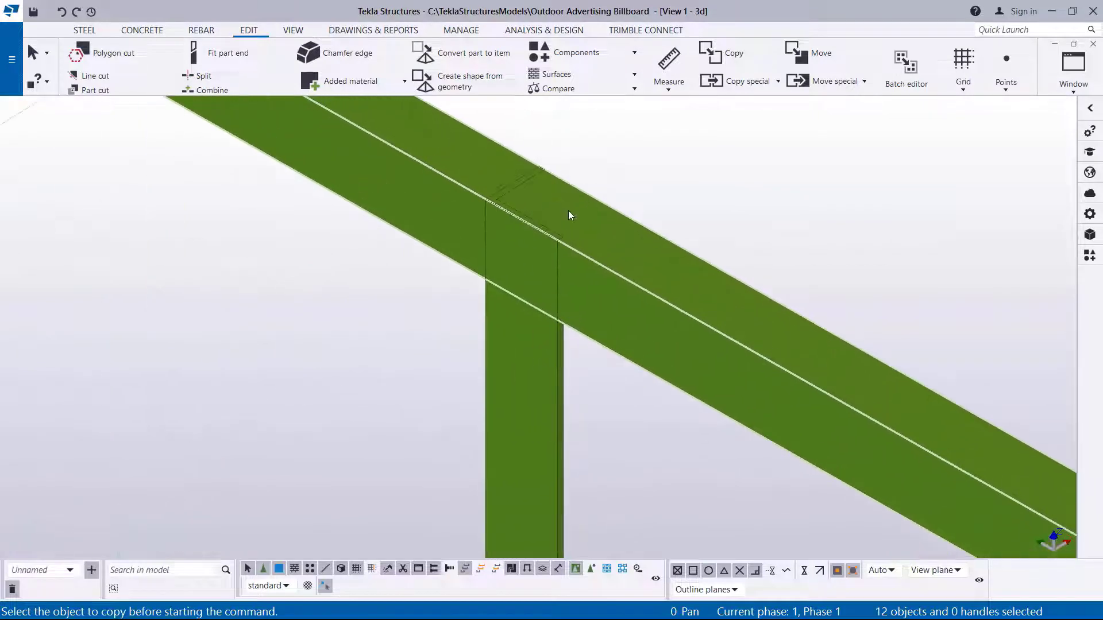
{"action": "key", "text": "v"}
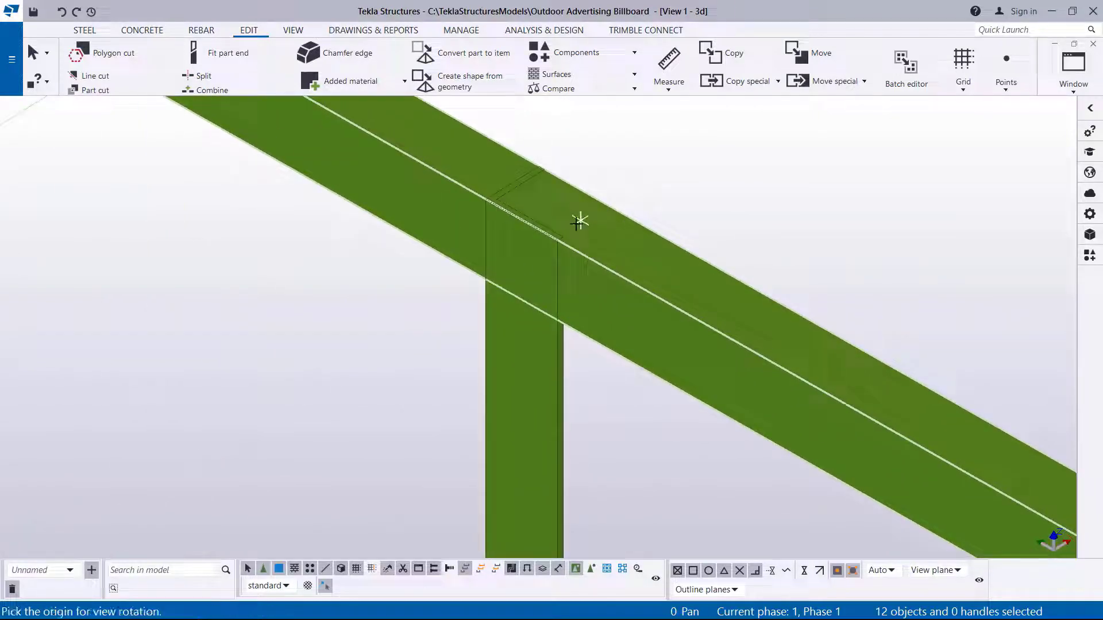
{"action": "left_click", "coordinate": [554, 232]}
{"action": "mouse_move", "coordinate": [554, 236]}
{"action": "left_mouse_down"}
{"action": "mouse_move", "coordinate": [381, 200]}
{"action": "mouse_move", "coordinate": [372, 228]}
{"action": "left_mouse_up"}
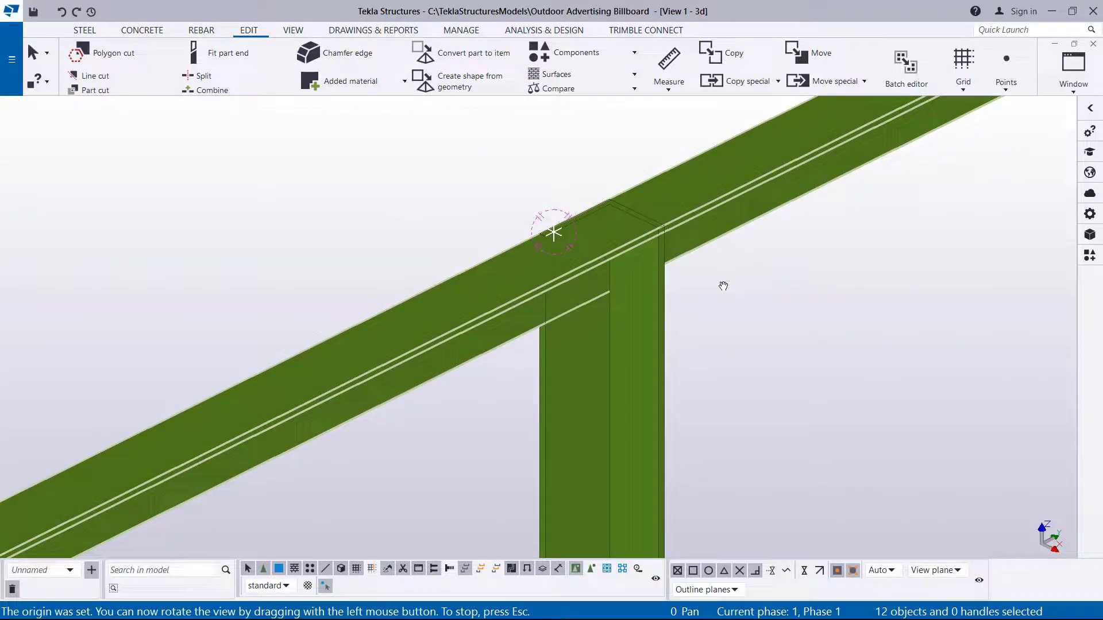
{"action": "scroll", "coordinate": [462, 226], "scroll_direction": "down", "scroll_amount": 10}
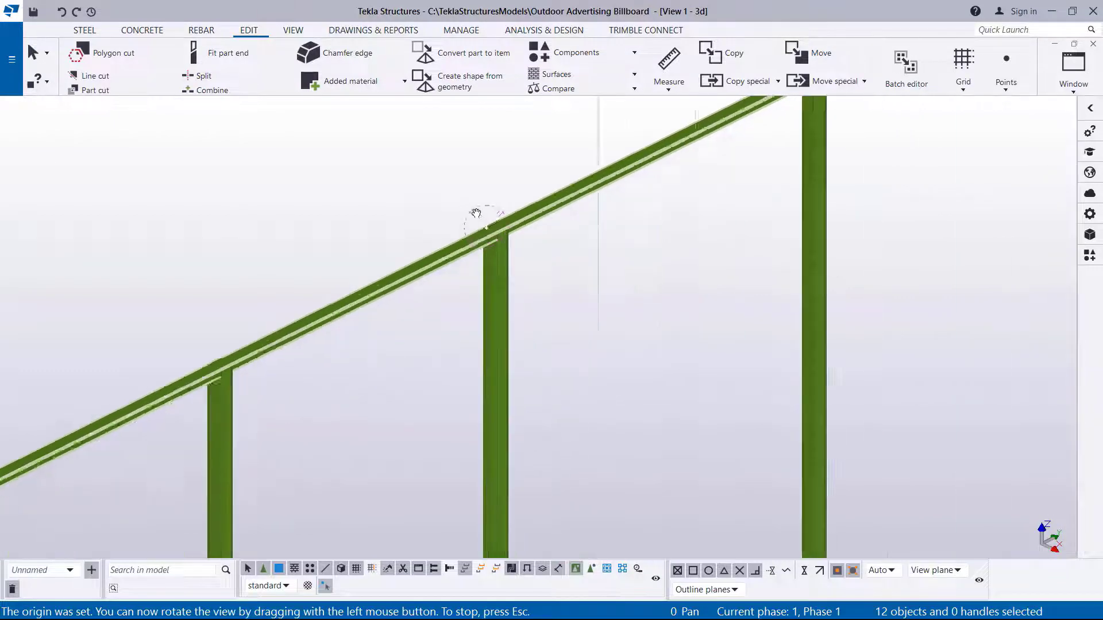
- Inspect the joint where an intermediate vertical member meets the bottom horizontal member of the frame
{"action": "scroll", "coordinate": [491, 460], "scroll_direction": "up", "scroll_amount": 10}
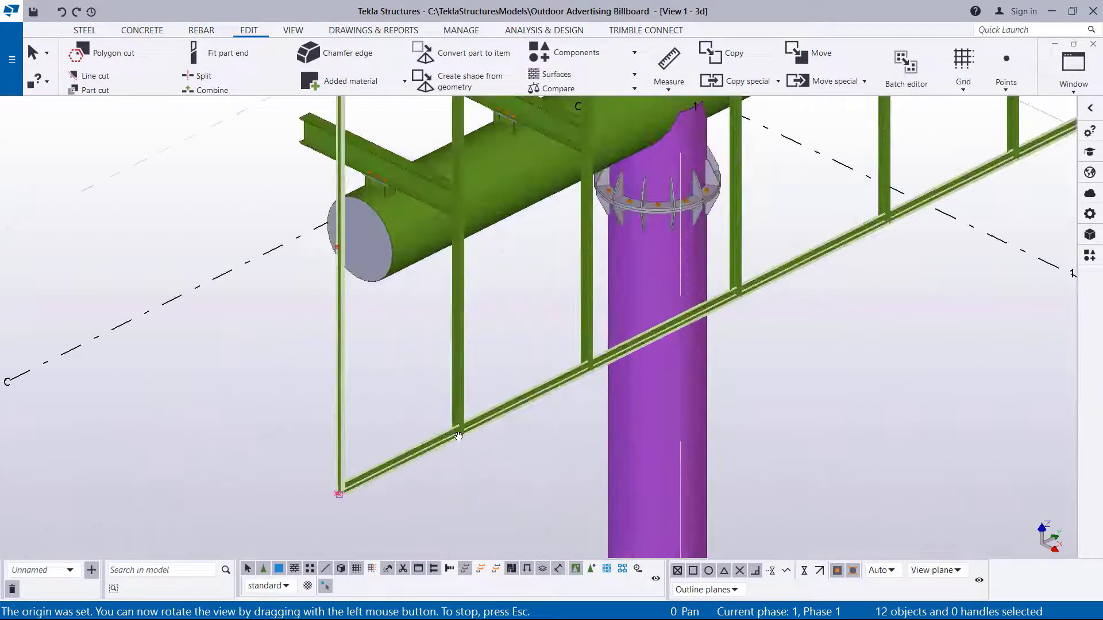
{"action": "scroll", "coordinate": [484, 427], "scroll_direction": "up", "scroll_amount": 2}
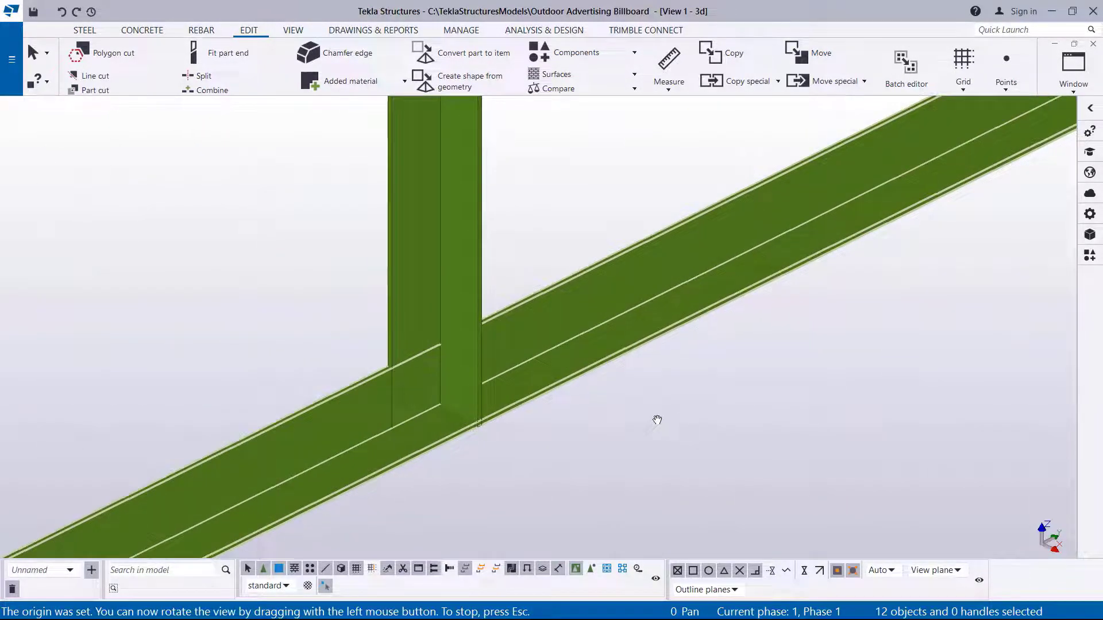
{"action": "right_click", "coordinate": [608, 430]}
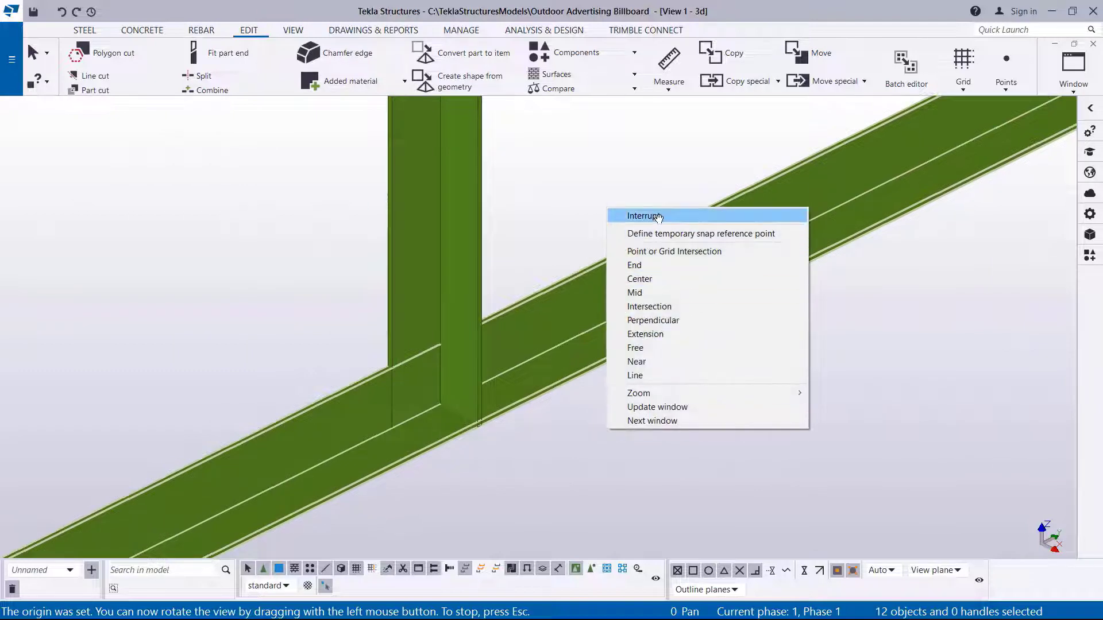
{"action": "left_click", "coordinate": [635, 216]}
{"action": "scroll", "coordinate": [480, 432], "scroll_direction": "down", "scroll_amount": 2}
{"action": "scroll", "coordinate": [470, 424], "scroll_direction": "down", "scroll_amount": 3}
{"action": "scroll", "coordinate": [466, 409], "scroll_direction": "up", "scroll_amount": 5}
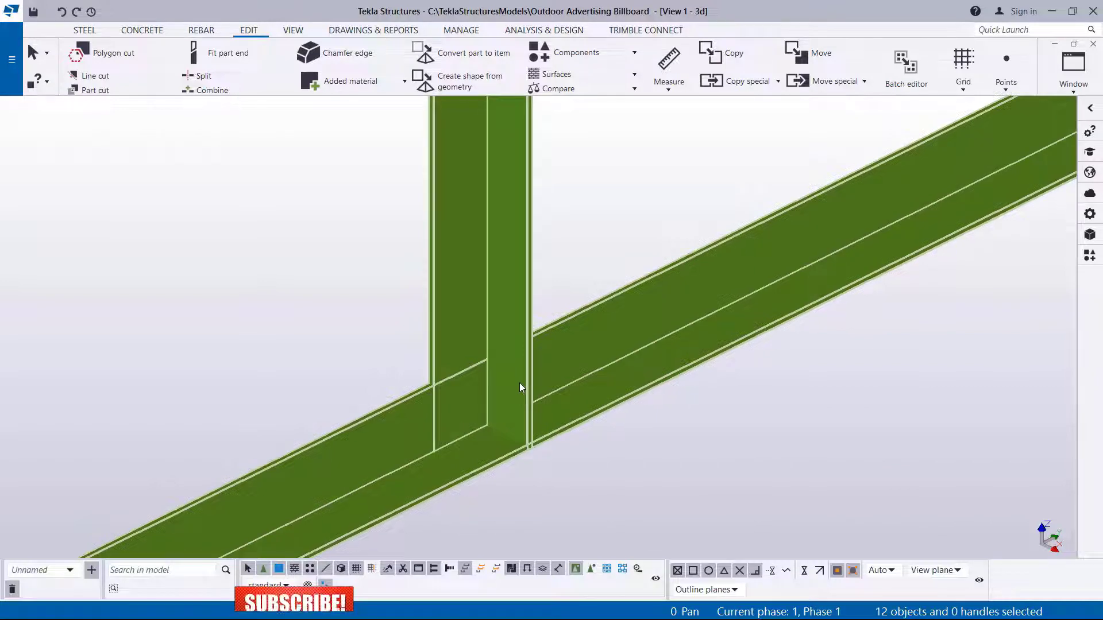
{"action": "scroll", "coordinate": [522, 383], "scroll_direction": "down", "scroll_amount": 6}
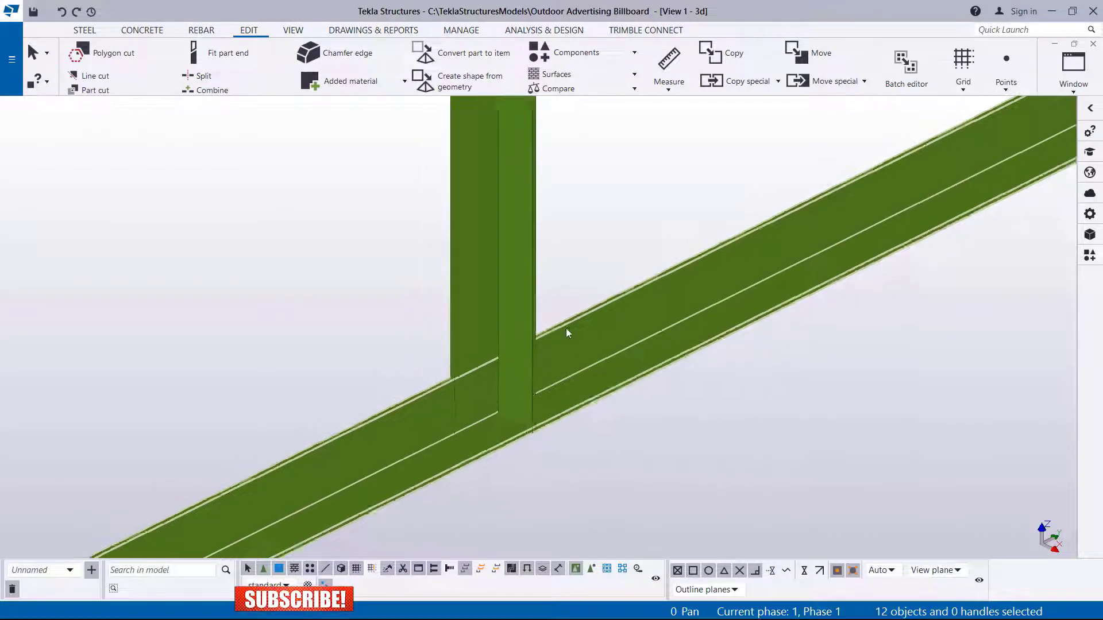
{"action": "scroll", "coordinate": [482, 399], "scroll_direction": "down", "scroll_amount": 5}
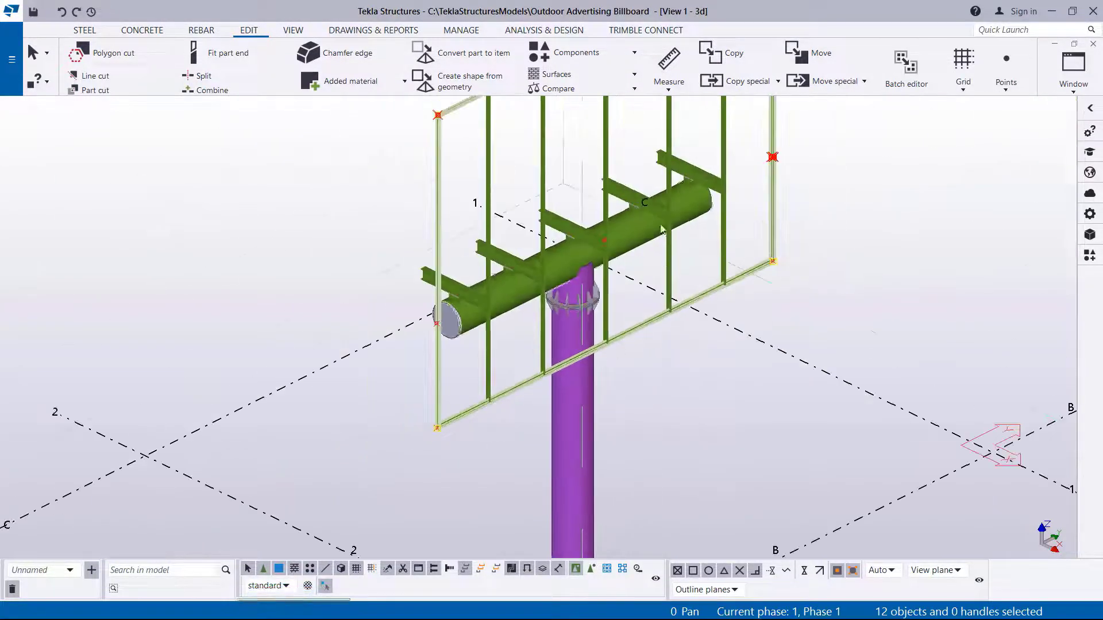
- Copy the top horizontal member linearly once with dZ -1500 mm to add an intermediate horizontal member
{"action": "scroll", "coordinate": [637, 167], "scroll_direction": "up", "scroll_amount": 5}
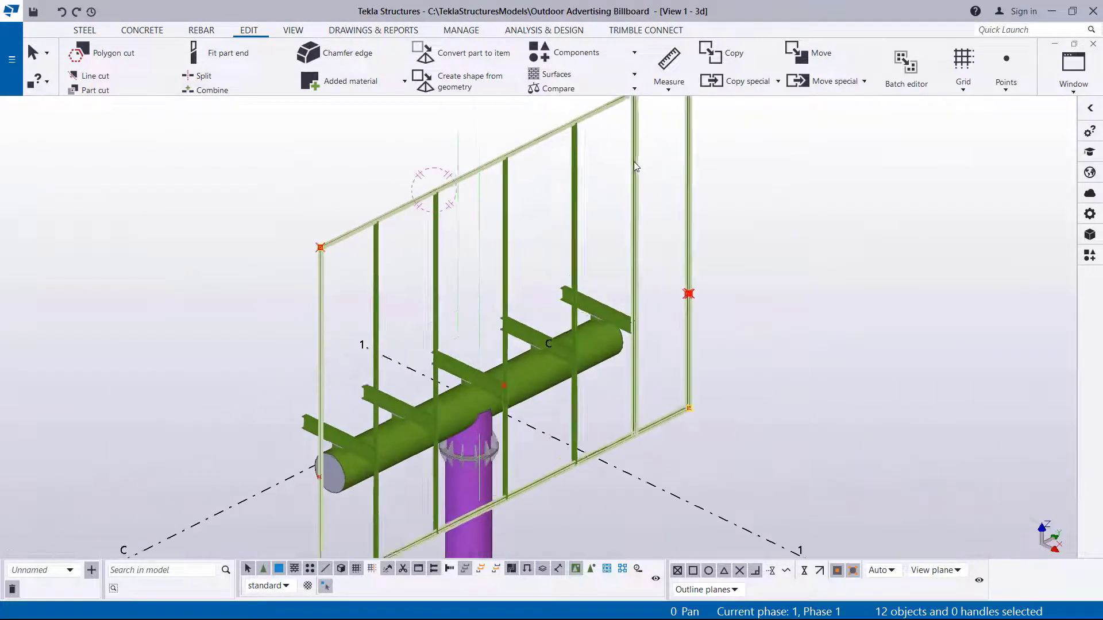
{"action": "scroll", "coordinate": [662, 243], "scroll_direction": "down", "scroll_amount": 4}
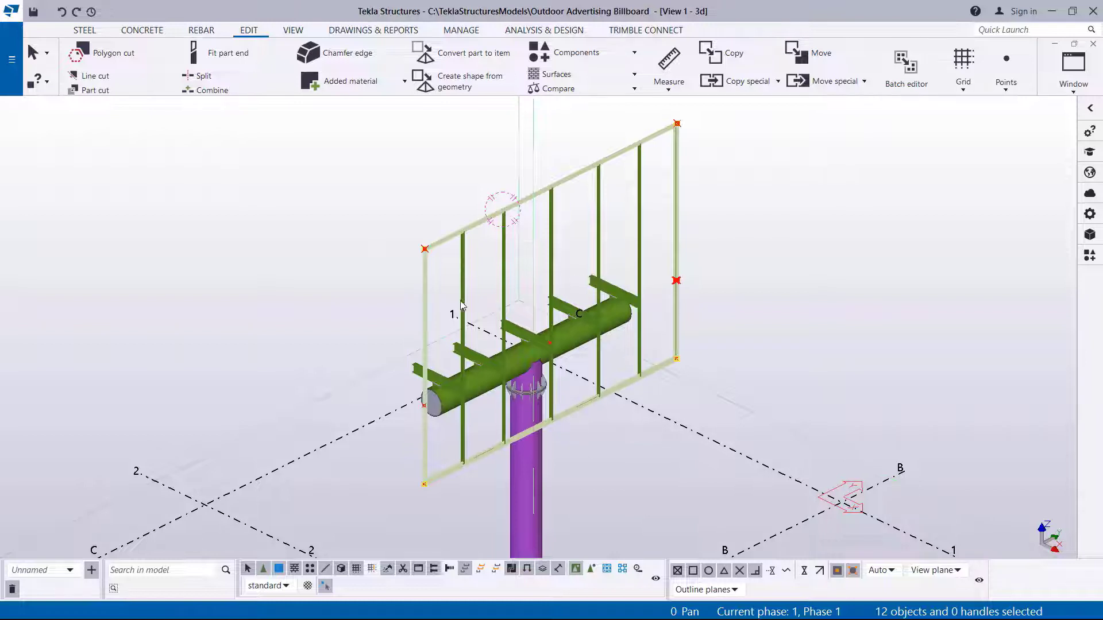
{"action": "scroll", "coordinate": [422, 297], "scroll_direction": "up", "scroll_amount": 2}
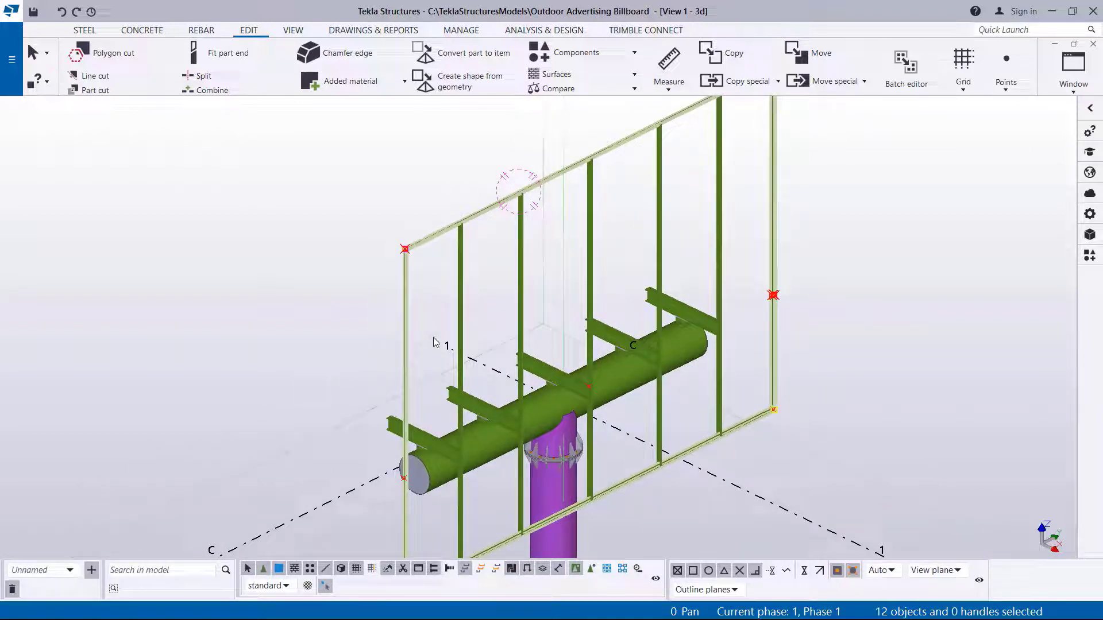
{"action": "scroll", "coordinate": [545, 178], "scroll_direction": "up", "scroll_amount": 4}
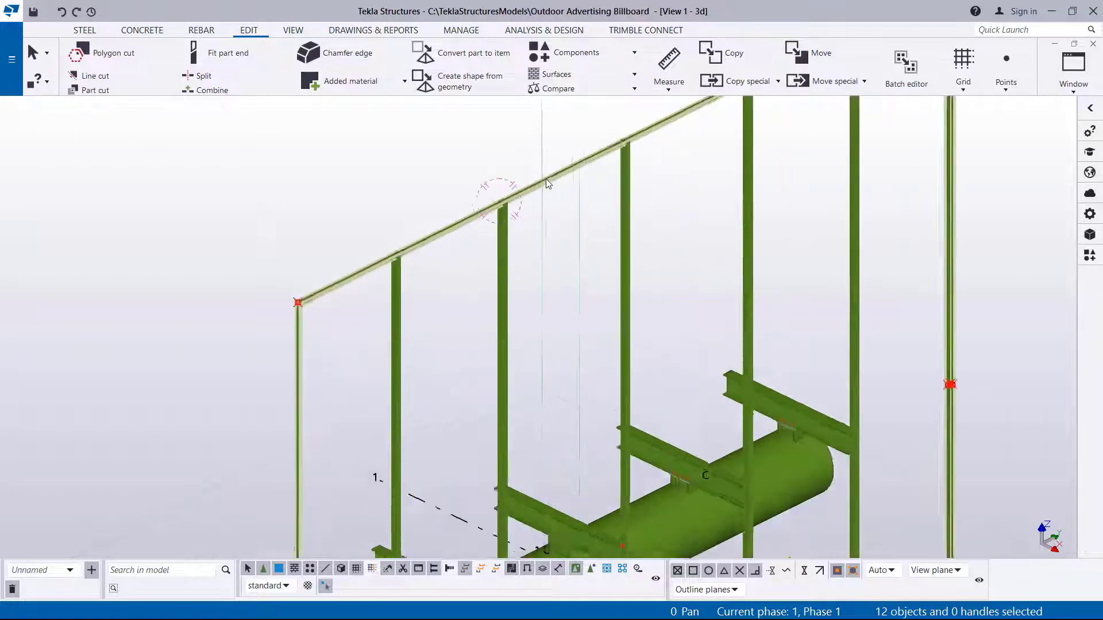
{"action": "left_click", "coordinate": [569, 224]}
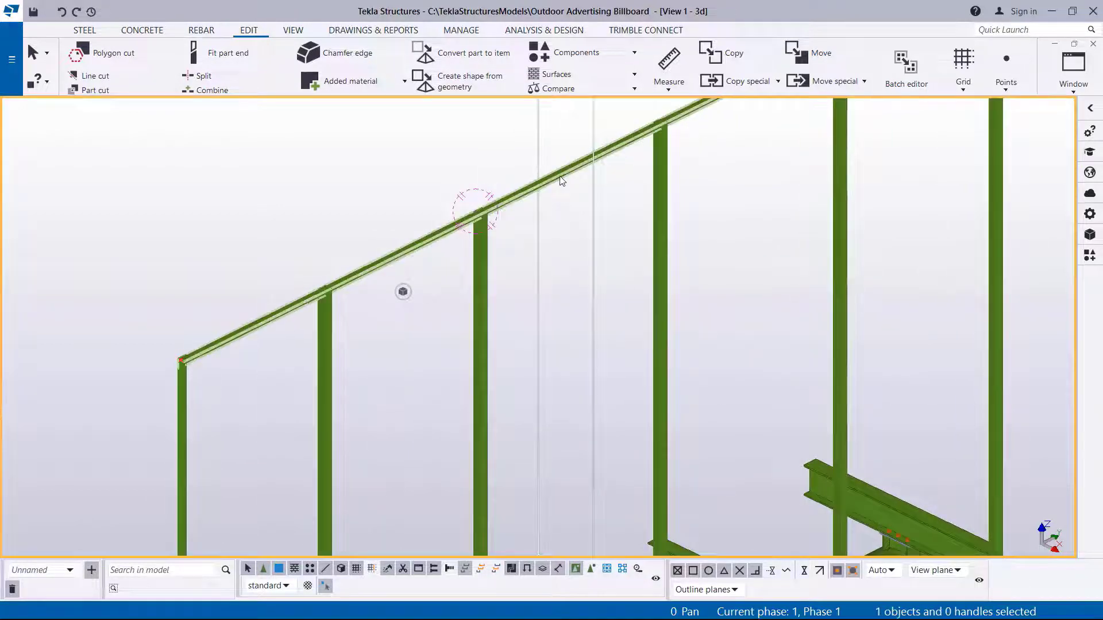
{"action": "left_click", "coordinate": [559, 175]}
{"action": "right_click", "coordinate": [569, 221]}
{"action": "mouse_move", "coordinate": [635, 301]}
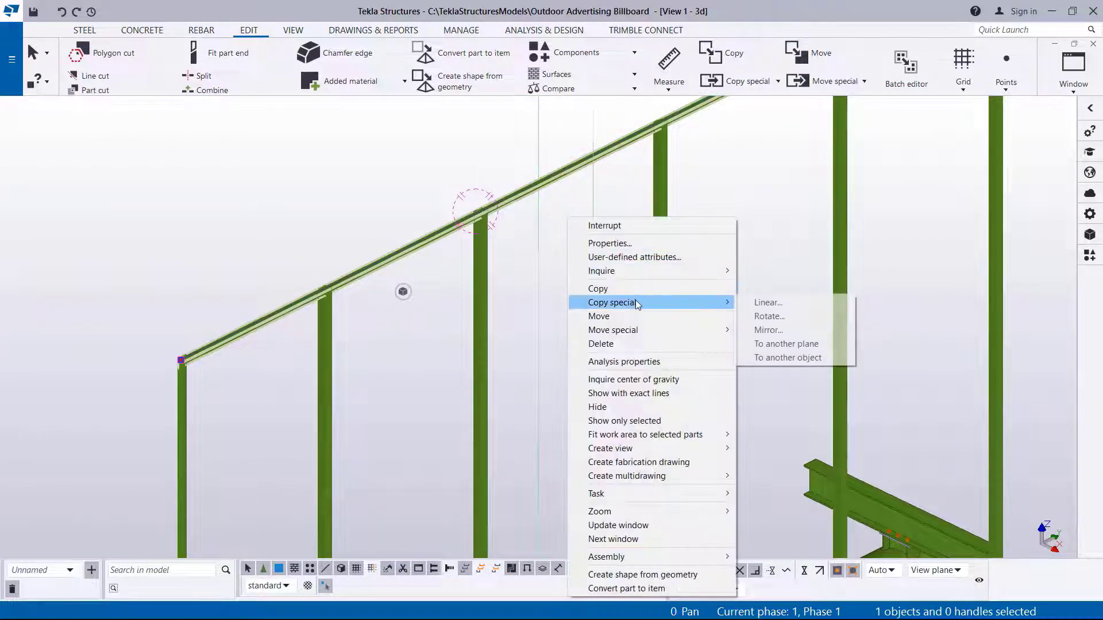
{"action": "left_click", "coordinate": [793, 302]}
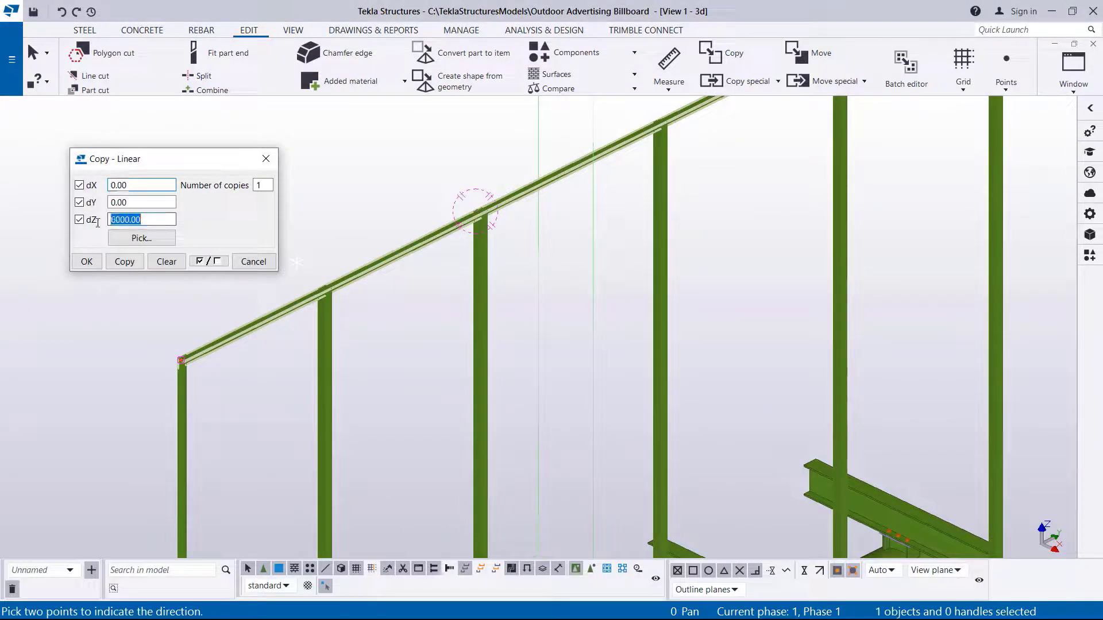
{"action": "type", "text": "15"}
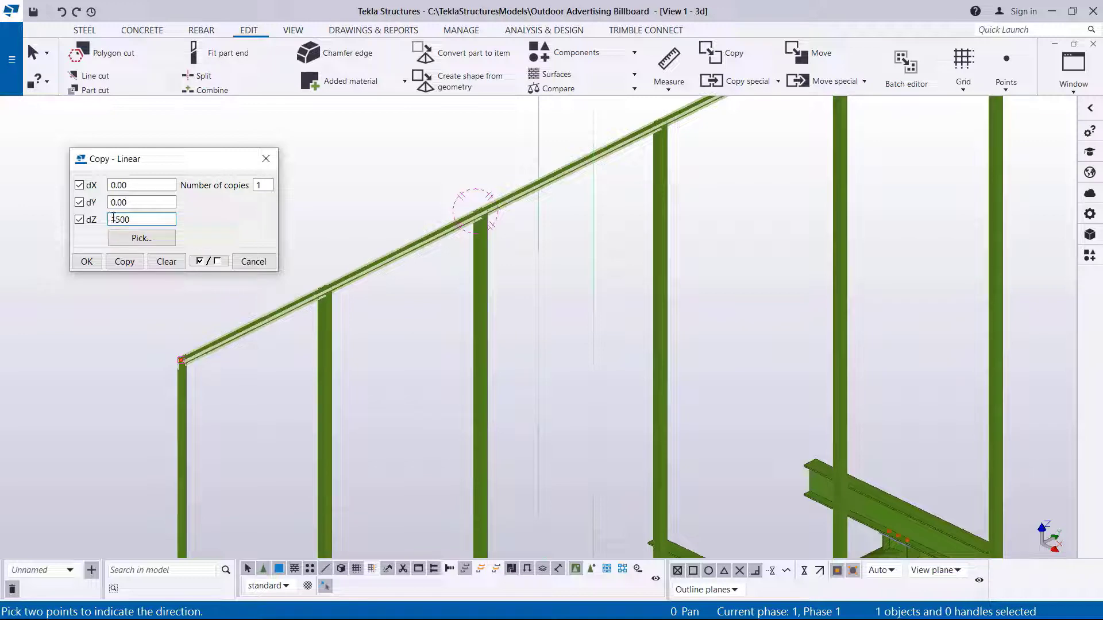
{"action": "type", "text": "-"}
{"action": "left_click", "coordinate": [124, 262]}
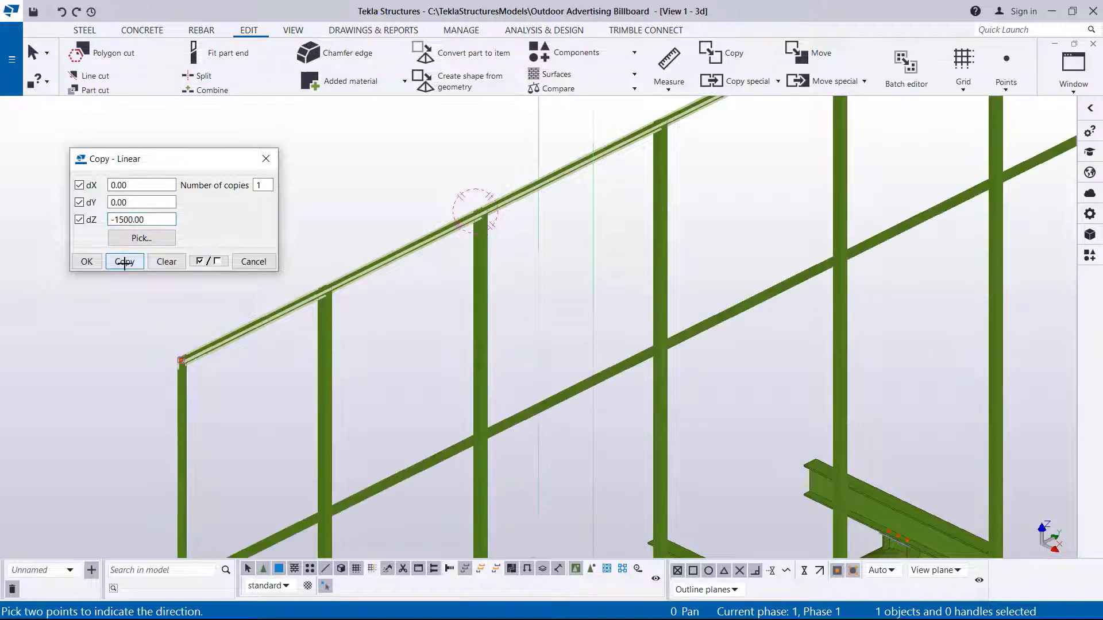
{"action": "left_click", "coordinate": [87, 261]}
{"action": "right_click", "coordinate": [360, 159]}
{"action": "left_click", "coordinate": [391, 167]}
- Examine how the end of the copied horizontal member meets the outer vertical member from the opposite side of the frame
{"action": "scroll", "coordinate": [402, 230], "scroll_direction": "down", "scroll_amount": 5}
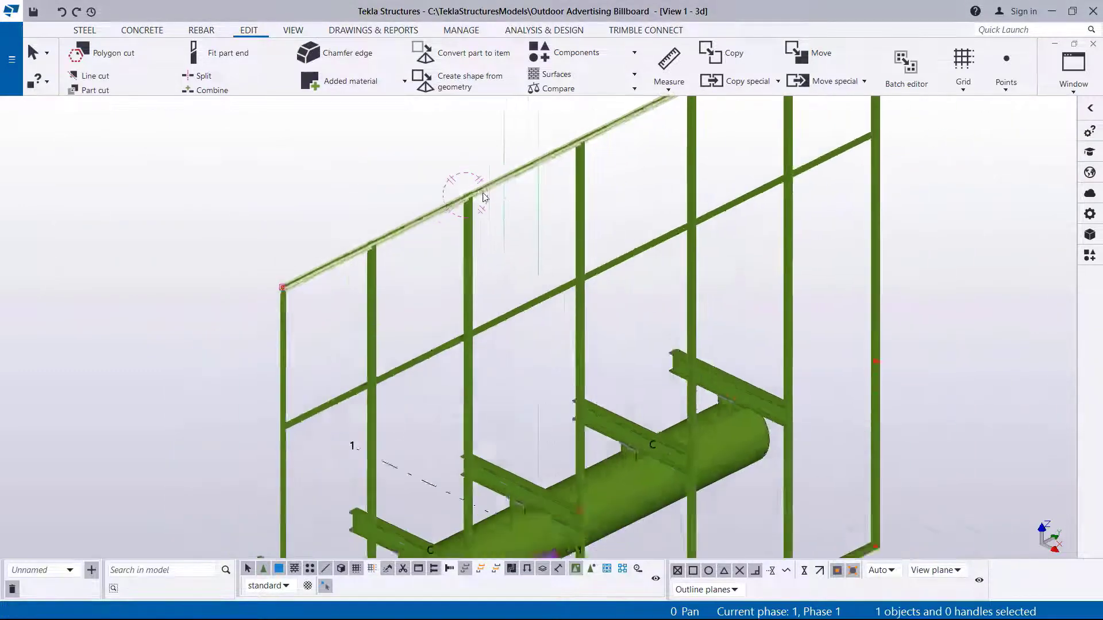
{"action": "scroll", "coordinate": [426, 298], "scroll_direction": "up", "scroll_amount": 6}
{"action": "scroll", "coordinate": [446, 315], "scroll_direction": "up", "scroll_amount": 1}
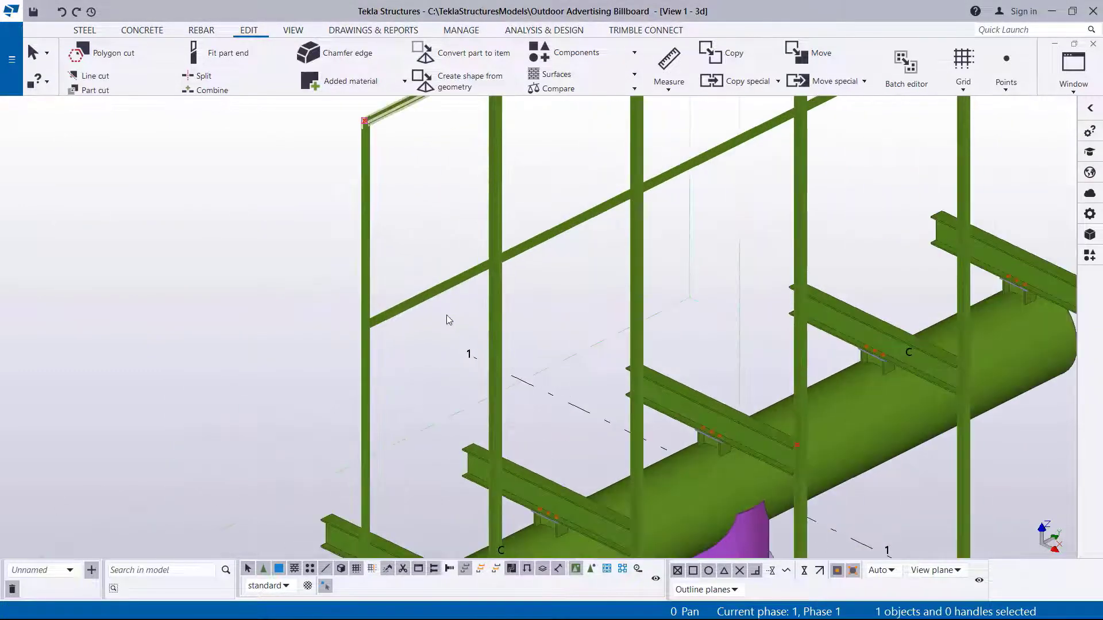
{"action": "key", "text": "v"}
{"action": "left_click", "coordinate": [375, 322]}
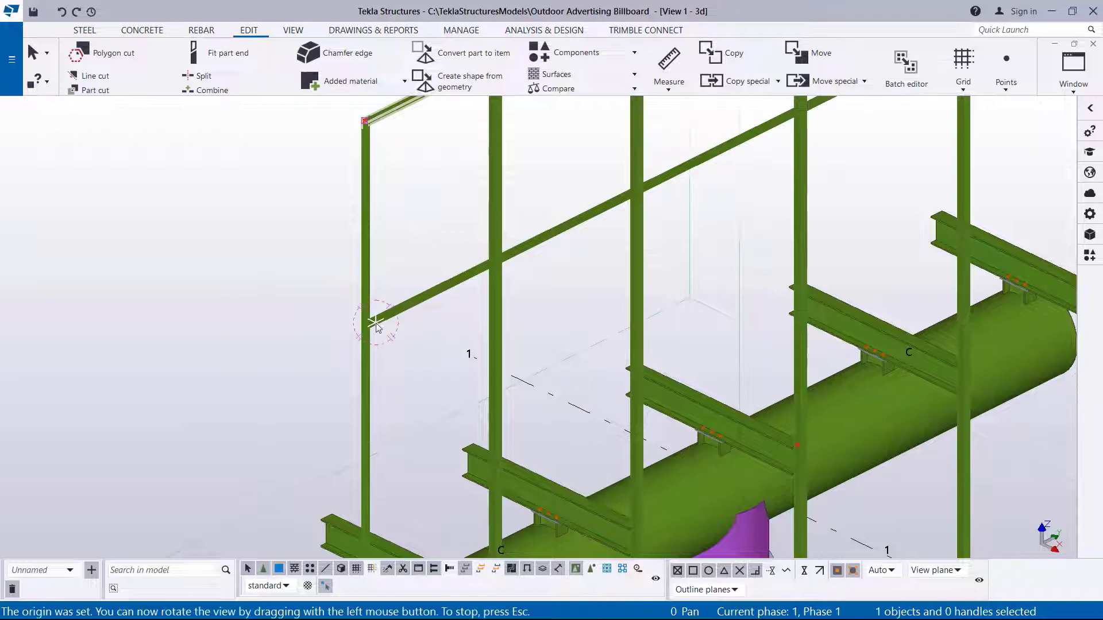
{"action": "left_click_drag", "start_coordinate": [398, 340], "coordinate": [434, 328]}
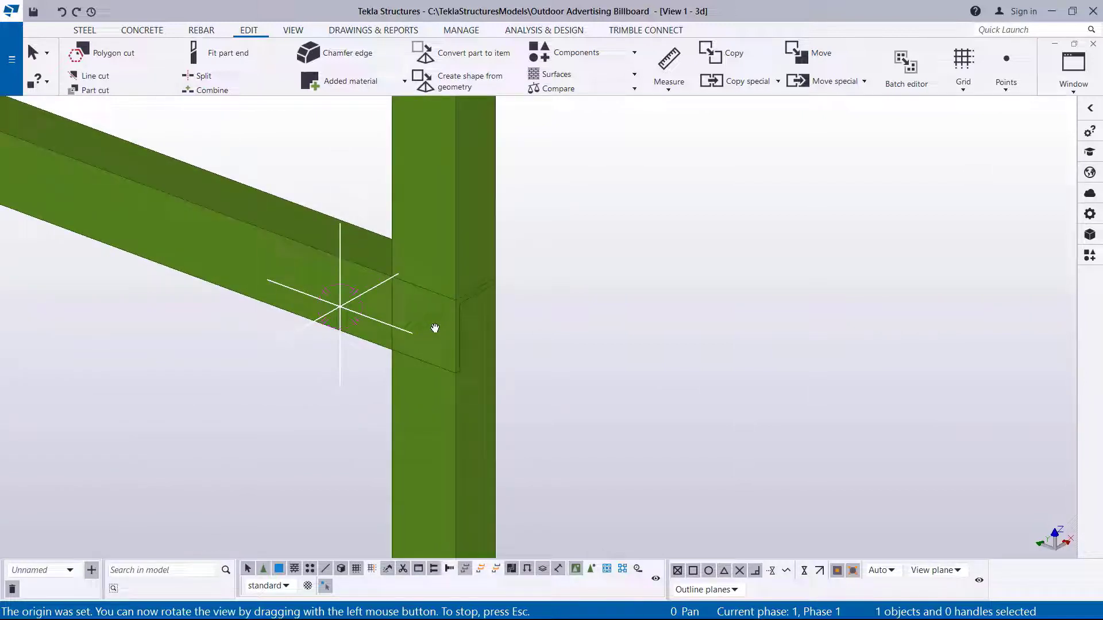
{"action": "left_click_drag", "start_coordinate": [532, 367], "coordinate": [509, 331]}
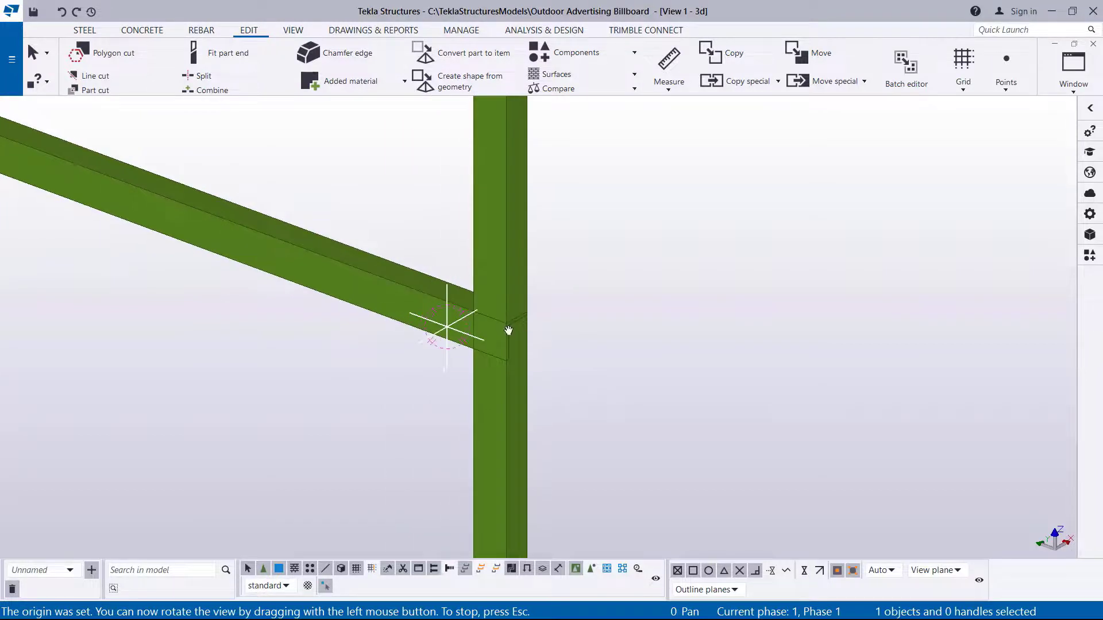
{"action": "left_click_drag", "start_coordinate": [553, 360], "coordinate": [333, 278]}
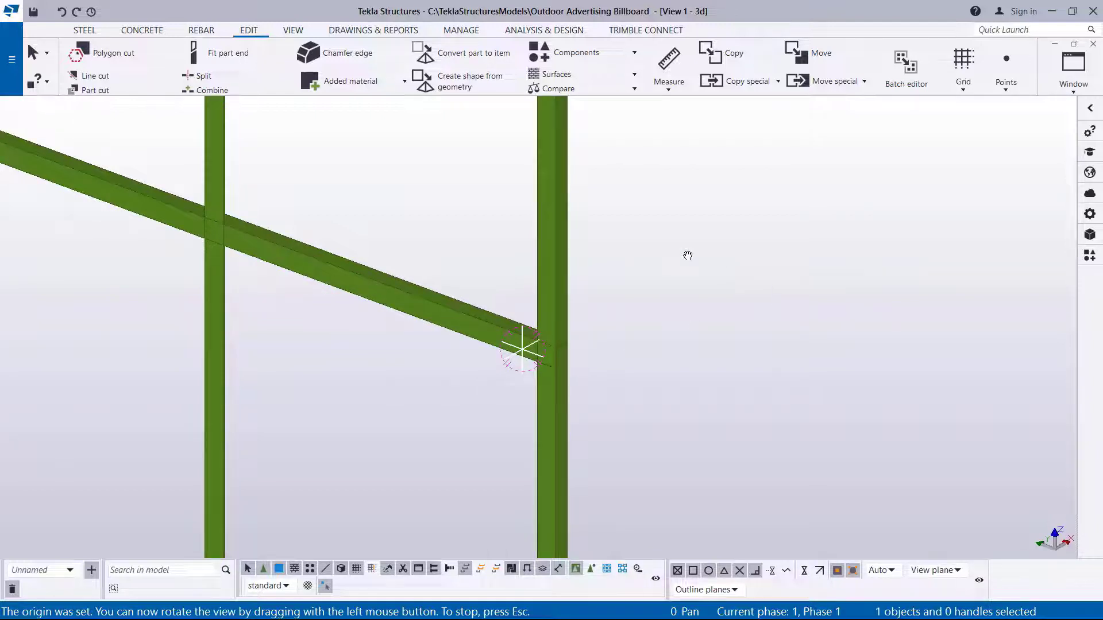
{"action": "scroll", "coordinate": [691, 323], "scroll_direction": "down", "scroll_amount": 5}
{"action": "scroll", "coordinate": [723, 371], "scroll_direction": "down", "scroll_amount": 3}
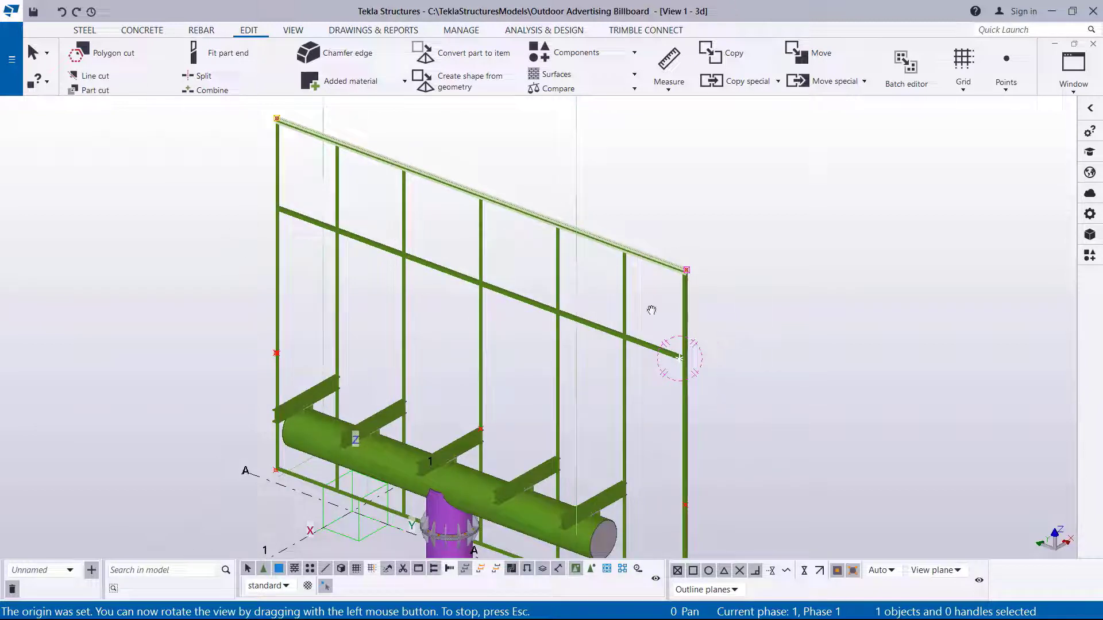
{"action": "scroll", "coordinate": [688, 360], "scroll_direction": "up", "scroll_amount": 5}
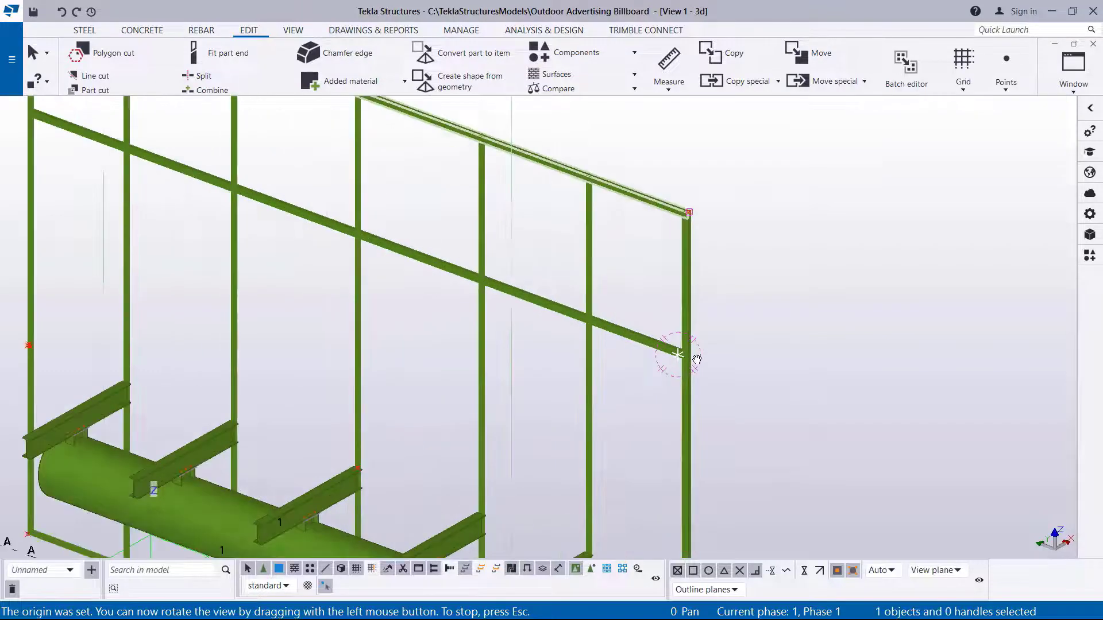
{"action": "scroll", "coordinate": [688, 359], "scroll_direction": "up", "scroll_amount": 1}
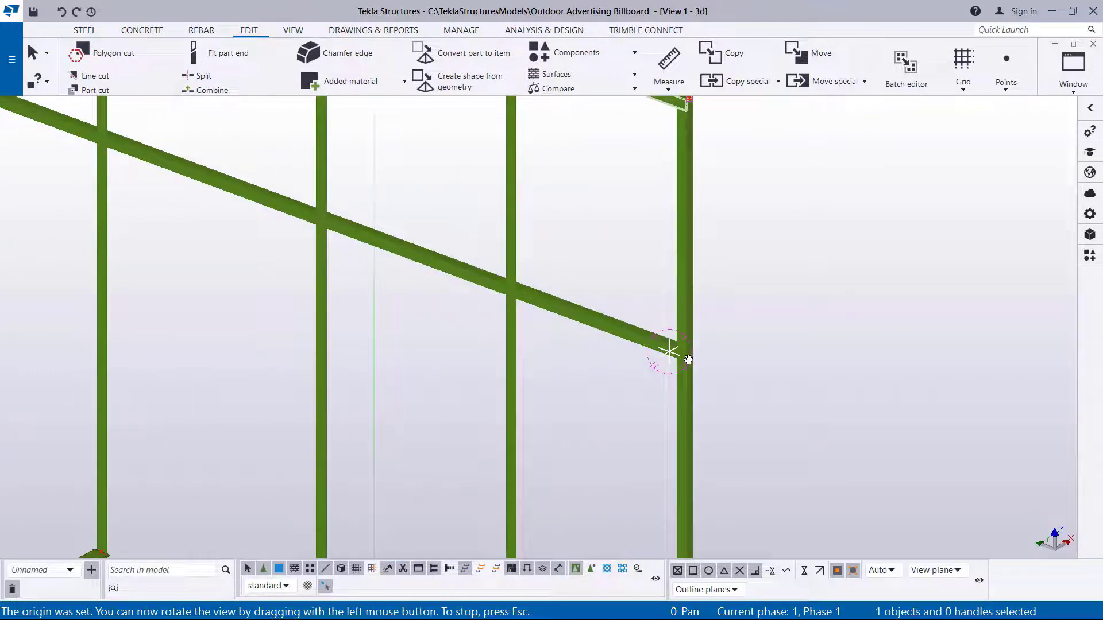
{"action": "right_click", "coordinate": [740, 304]}
{"action": "left_click", "coordinate": [758, 308]}
- Set the rotation of the copied intermediate horizontal member to Back and apply the change
{"action": "middle_click_drag", "start_coordinate": [695, 377], "coordinate": [639, 340], "text": "ctrl"}
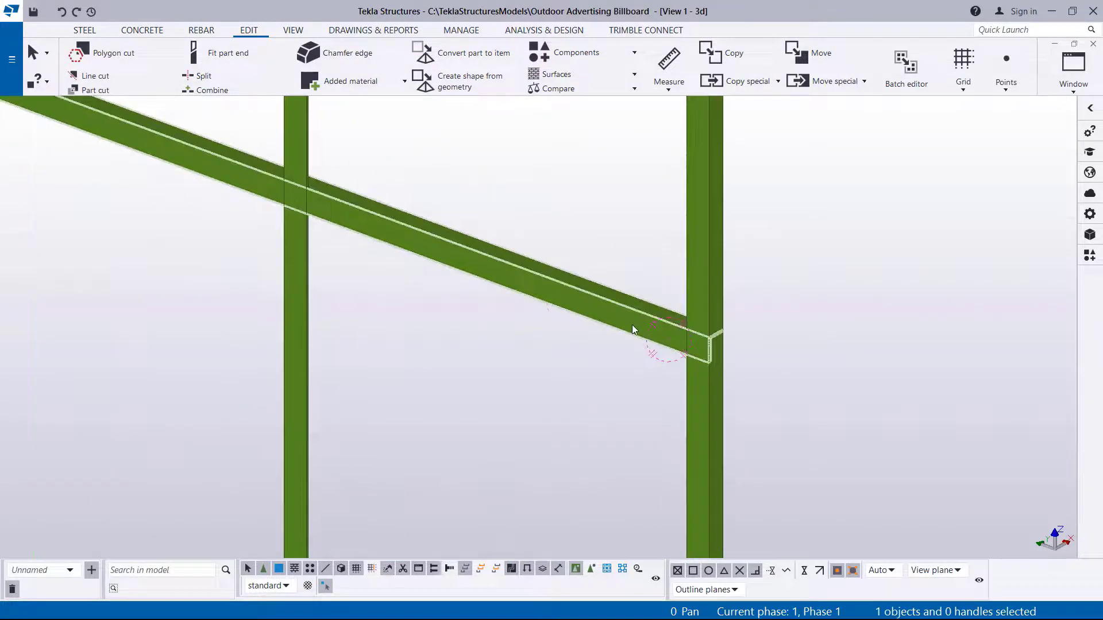
{"action": "double_click", "coordinate": [631, 325]}
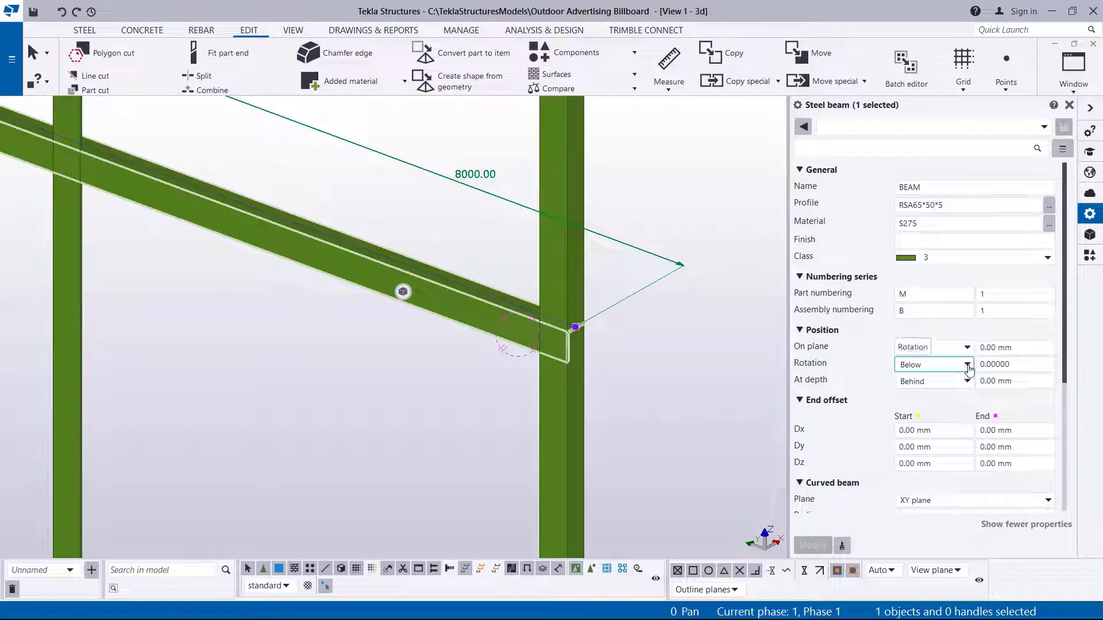
{"action": "left_click", "coordinate": [968, 365]}
{"action": "left_click", "coordinate": [932, 408]}
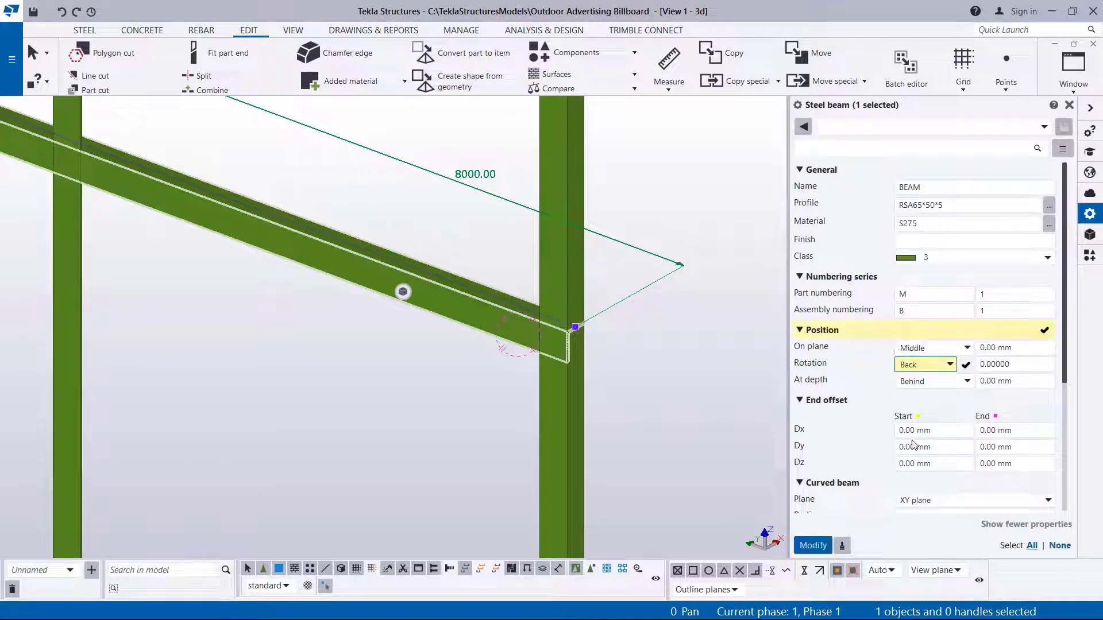
{"action": "left_click", "coordinate": [826, 546]}
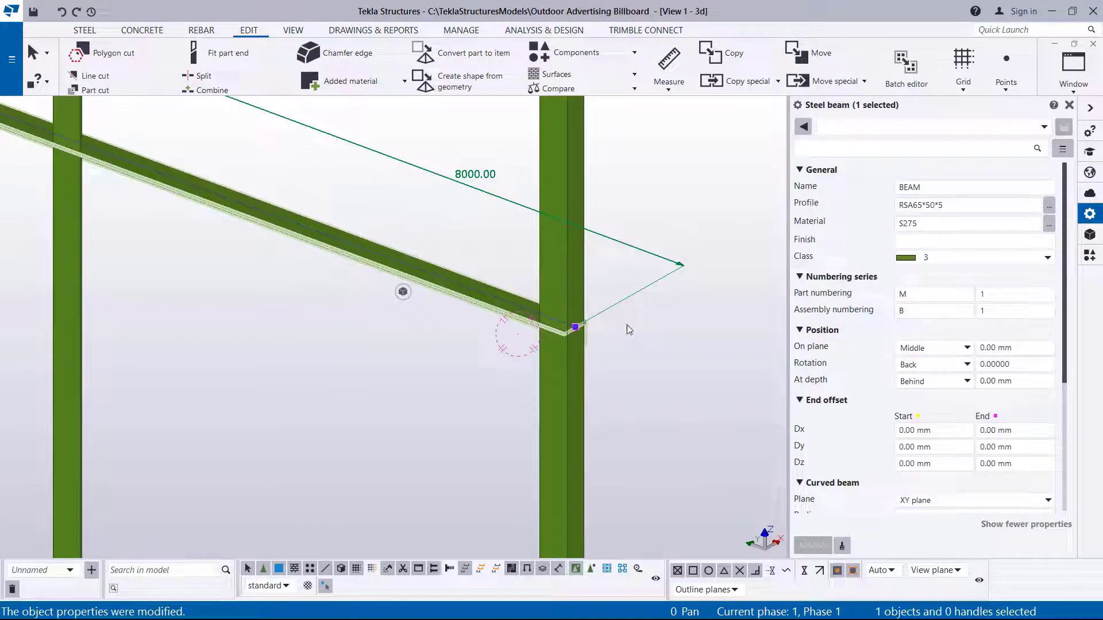
- Change the intermediate horizontal member's profile to RSA50*50*4 from the 50's group of RSA angles
{"action": "scroll", "coordinate": [578, 329], "scroll_direction": "up", "scroll_amount": 5}
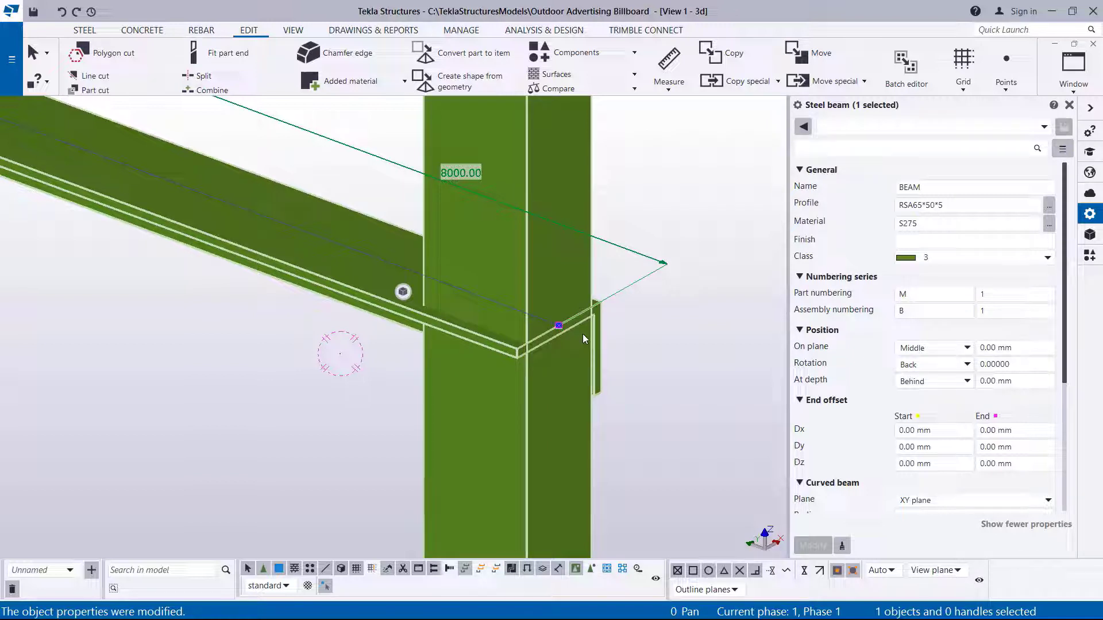
{"action": "left_click", "coordinate": [999, 364]}
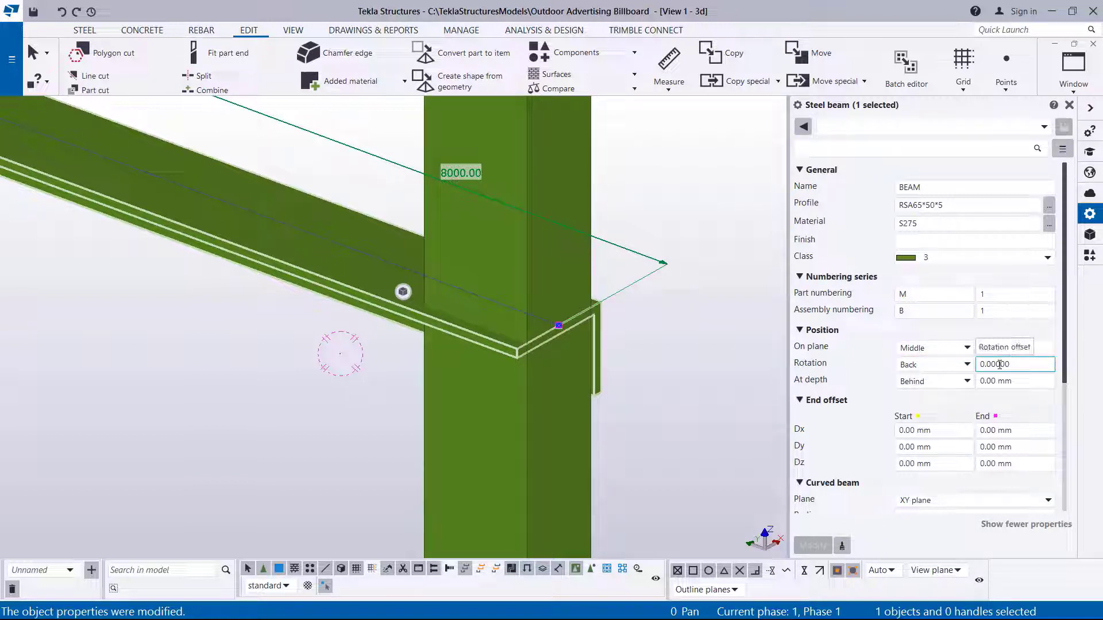
{"action": "left_click", "coordinate": [1049, 205]}
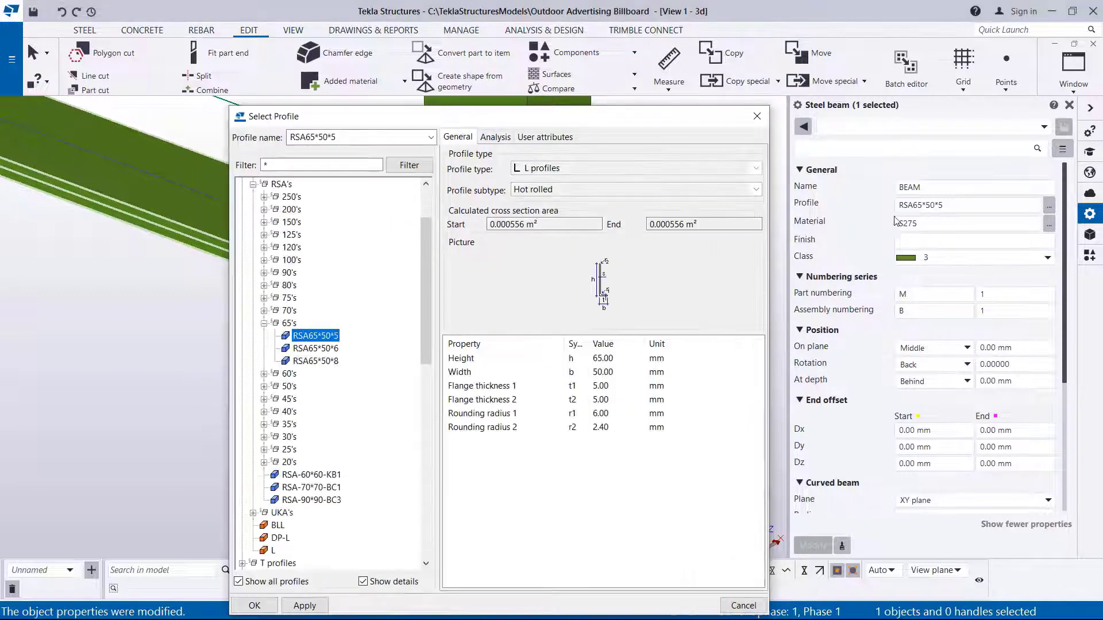
{"action": "left_click", "coordinate": [265, 323]}
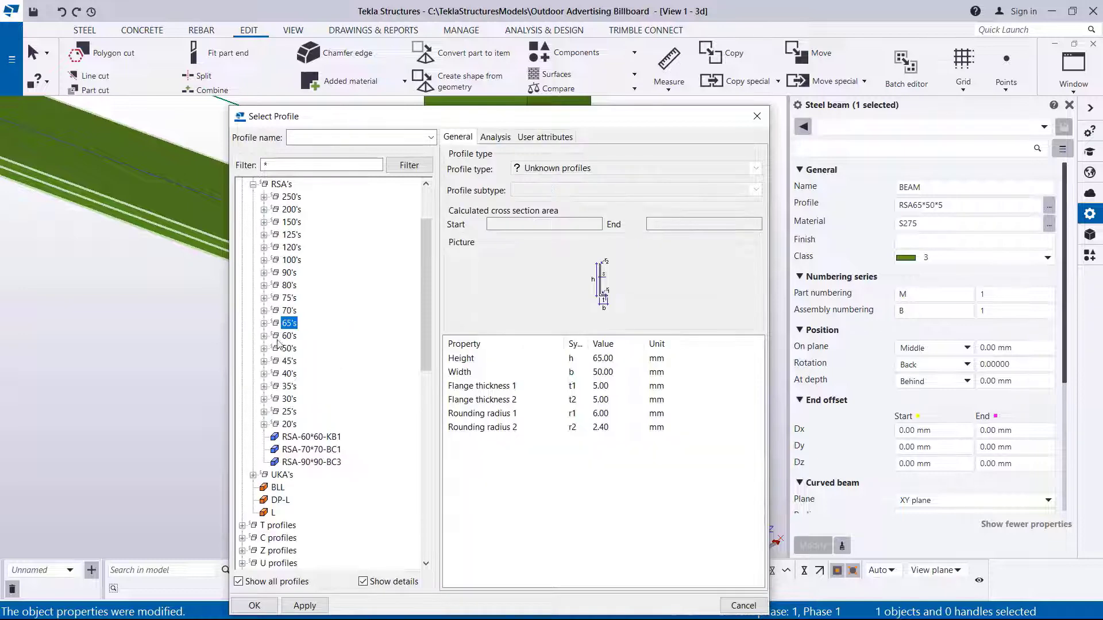
{"action": "left_click", "coordinate": [264, 349]}
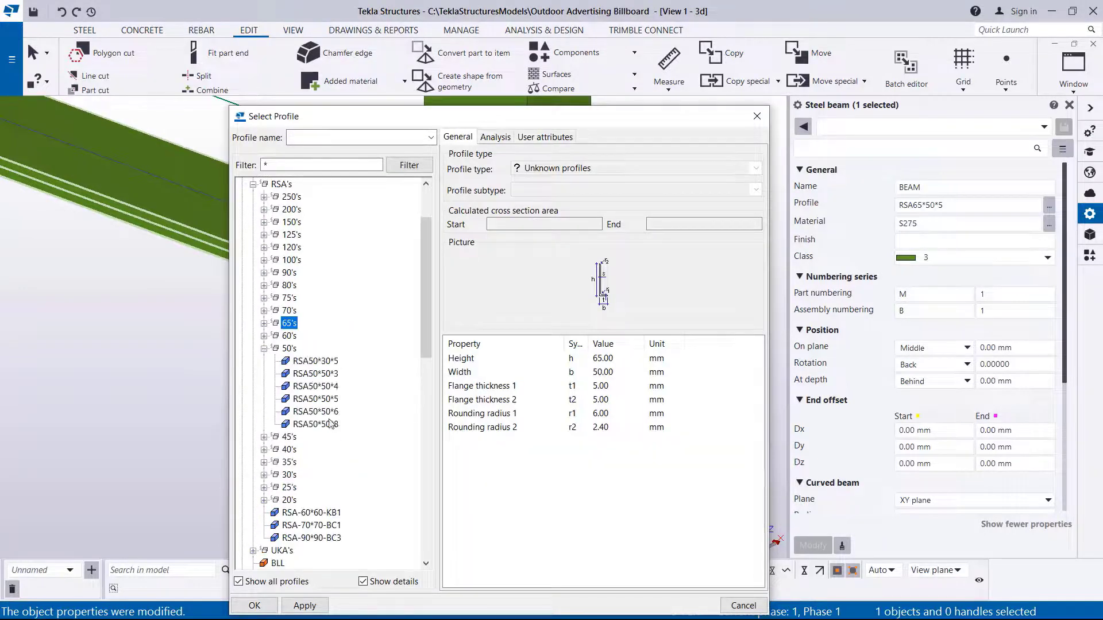
{"action": "left_click", "coordinate": [316, 387]}
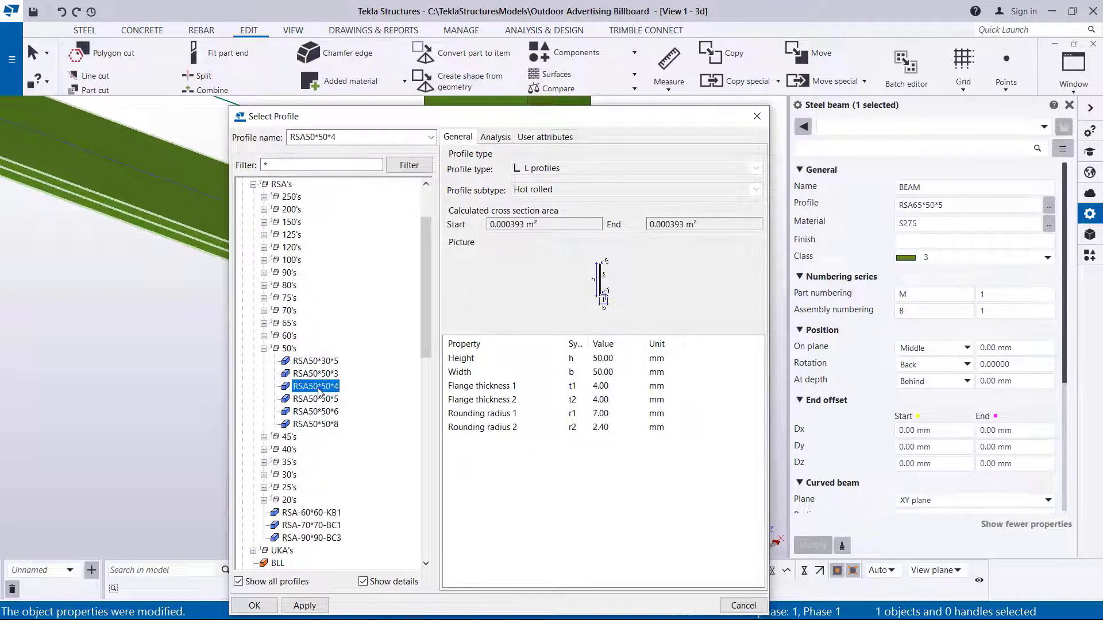
{"action": "left_click", "coordinate": [304, 606]}
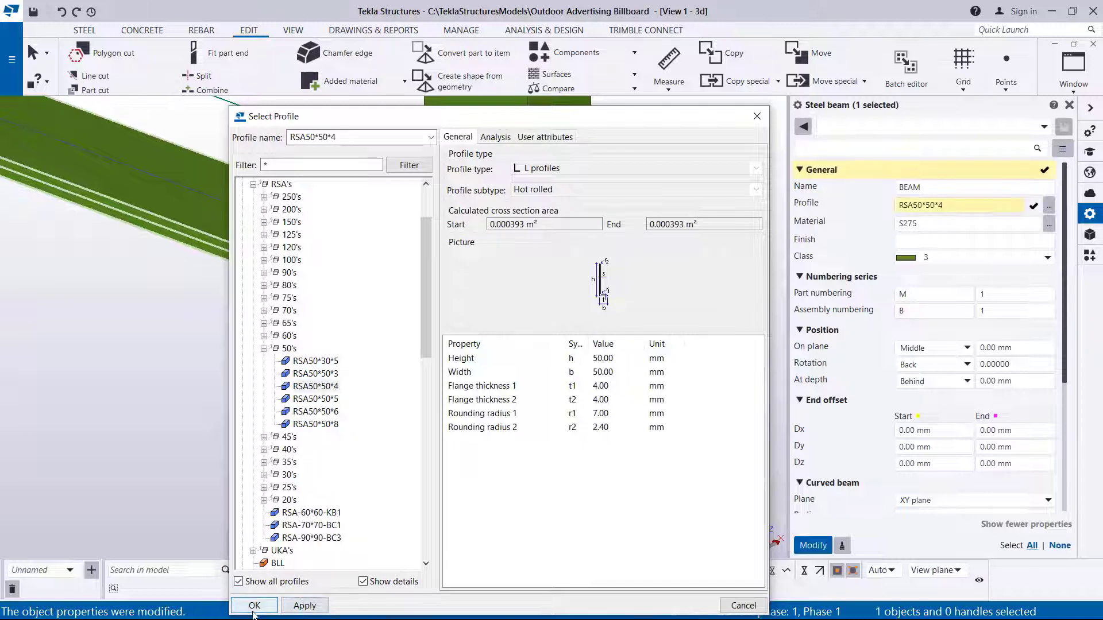
{"action": "left_click", "coordinate": [254, 606]}
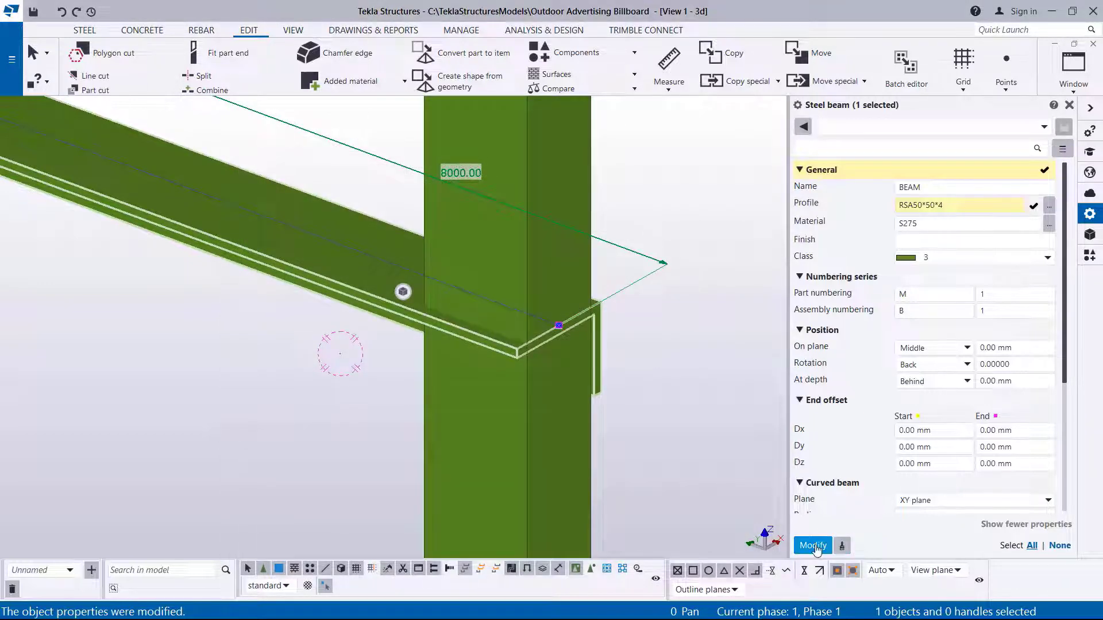
{"action": "left_click", "coordinate": [813, 546]}
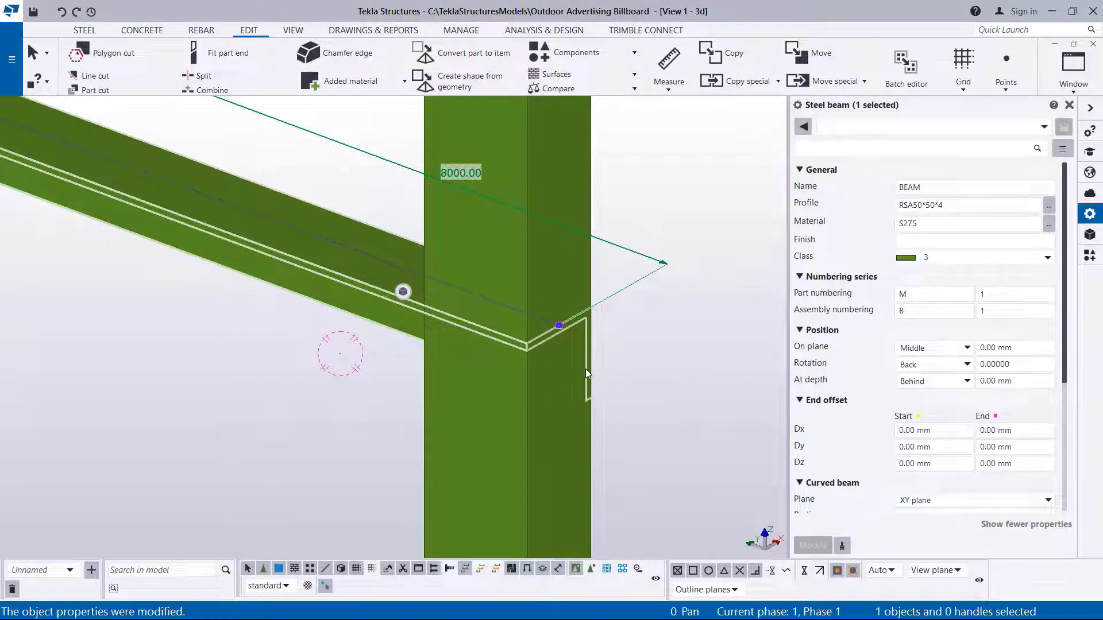
- Try the Left and Right on-plane positions for the intermediate horizontal member against the outer vertical
{"action": "scroll", "coordinate": [570, 368], "scroll_direction": "up", "scroll_amount": 2}
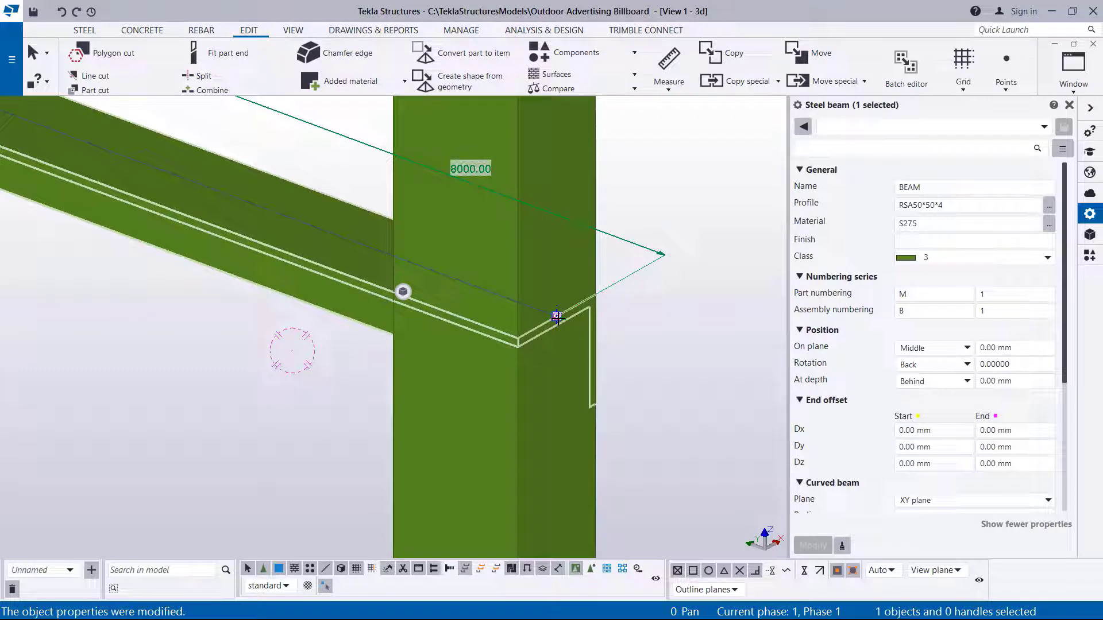
{"action": "left_click", "coordinate": [967, 348]}
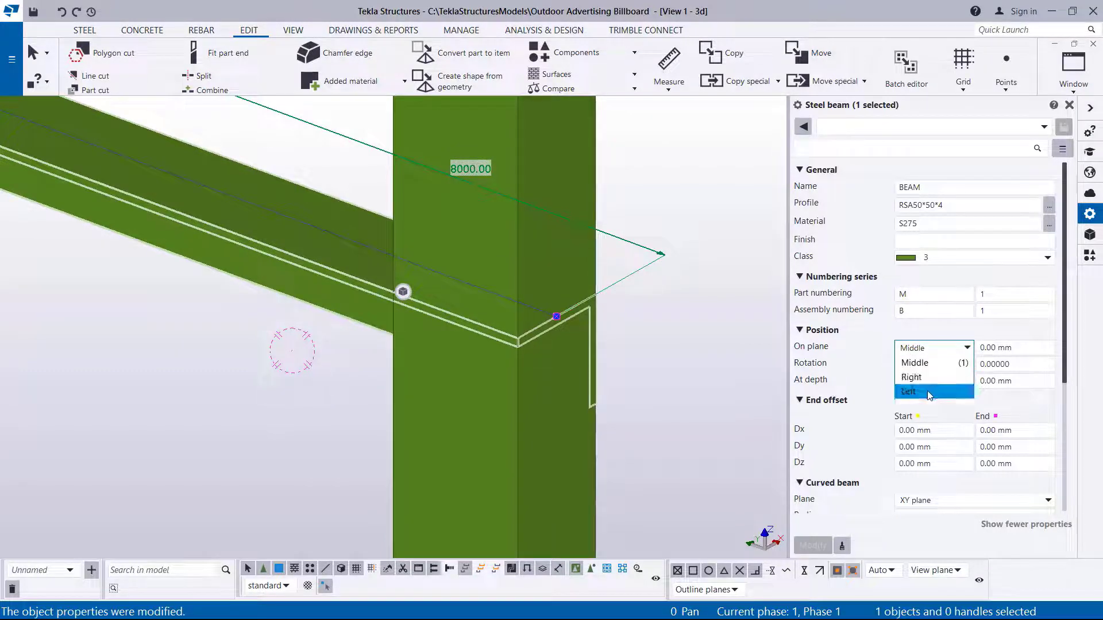
{"action": "left_click", "coordinate": [928, 392]}
{"action": "left_click", "coordinate": [811, 546]}
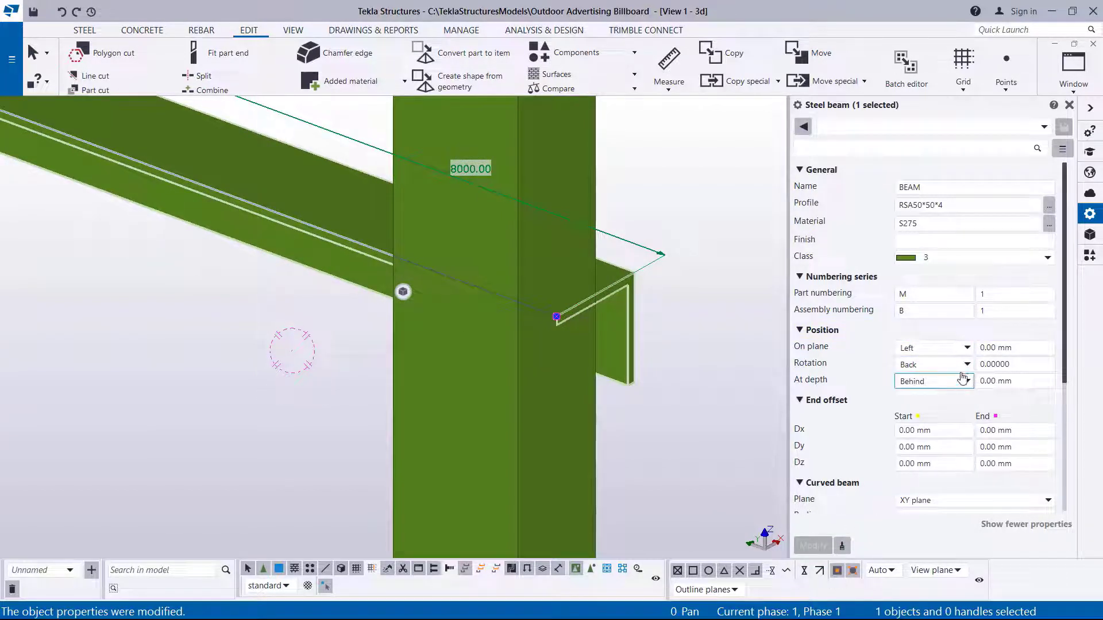
{"action": "left_click", "coordinate": [967, 348]}
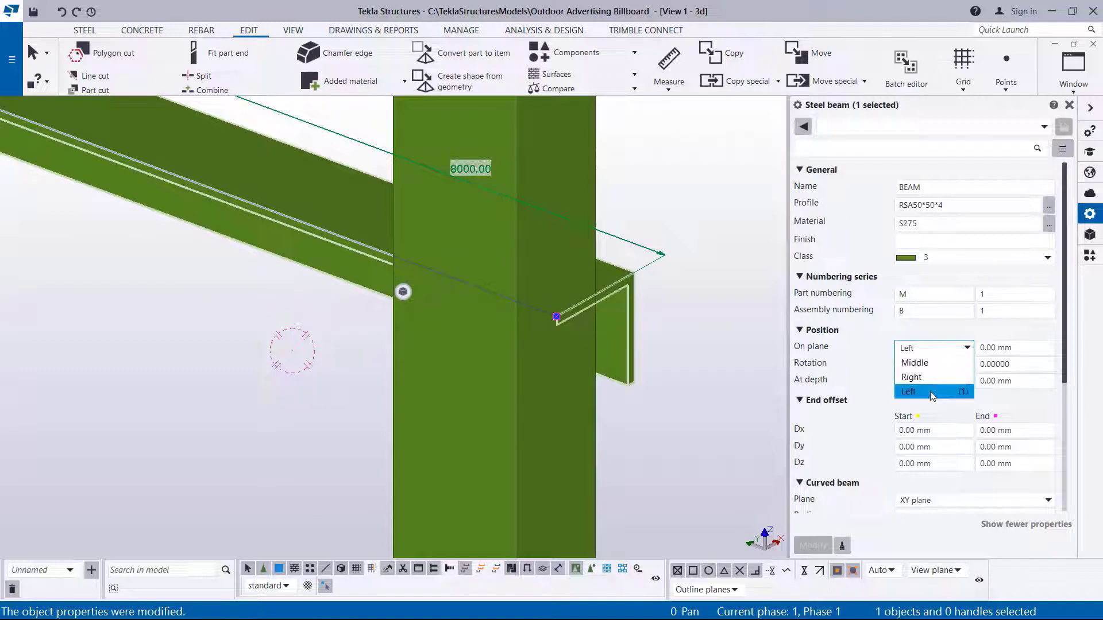
{"action": "left_click", "coordinate": [918, 378]}
{"action": "left_click", "coordinate": [812, 545]}
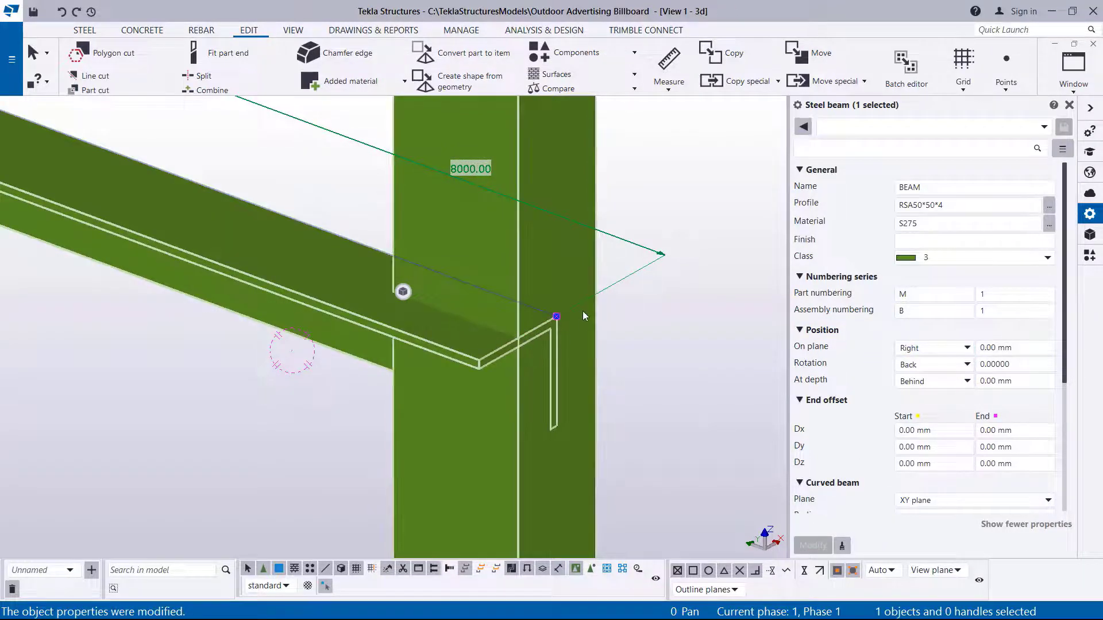
- Try the Front depth position for the intermediate horizontal member and undo it
{"action": "left_click", "coordinate": [964, 383]}
{"action": "left_click", "coordinate": [932, 411]}
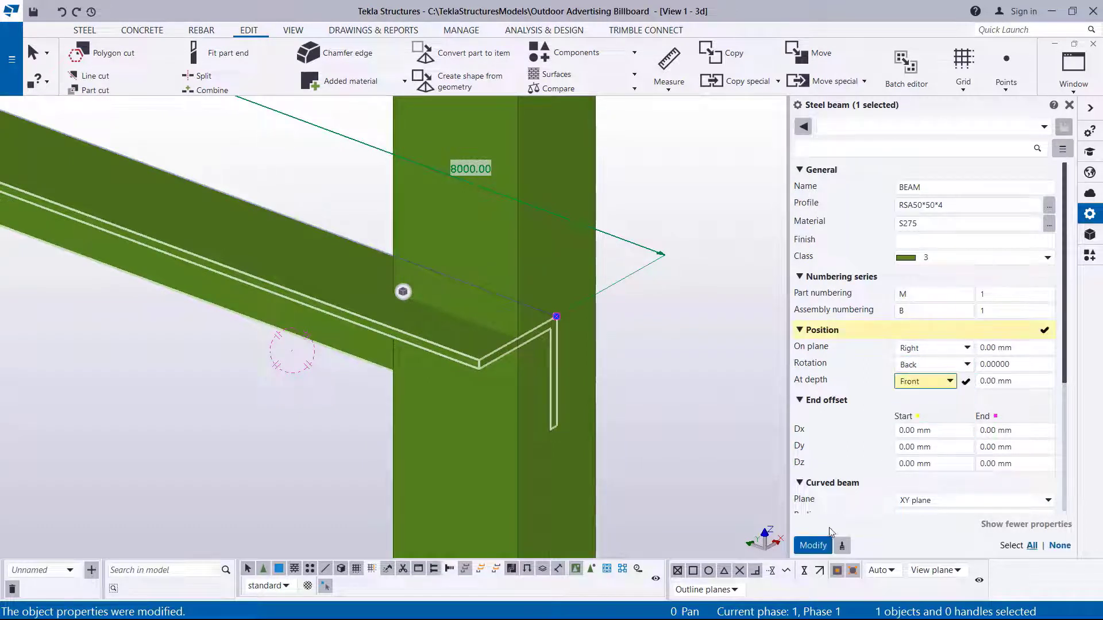
{"action": "left_click", "coordinate": [811, 546]}
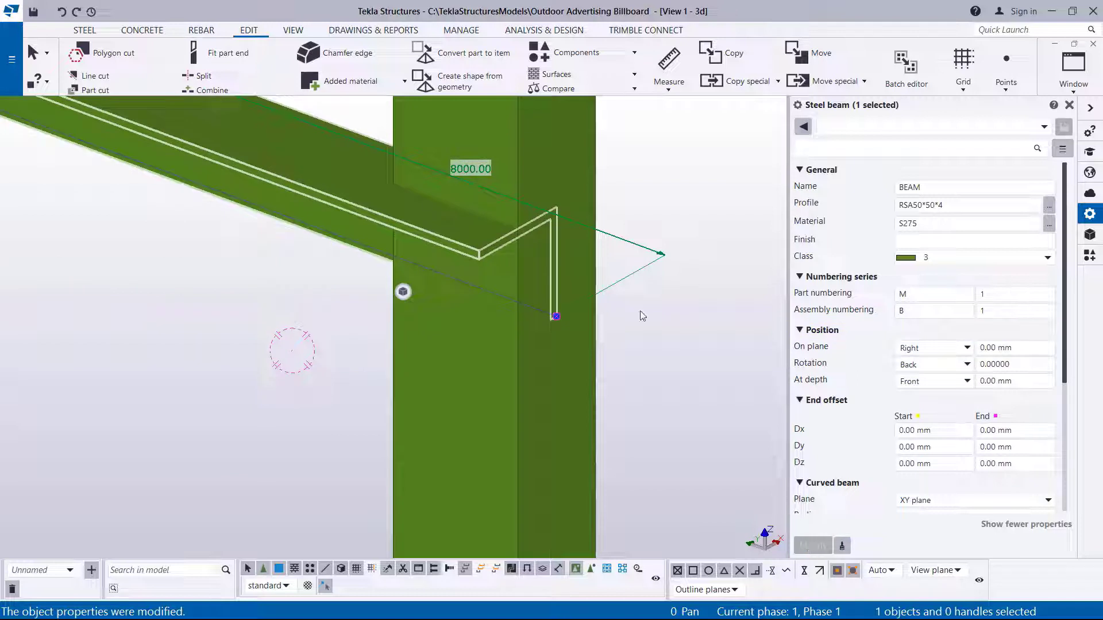
{"action": "left_click", "coordinate": [62, 12]}
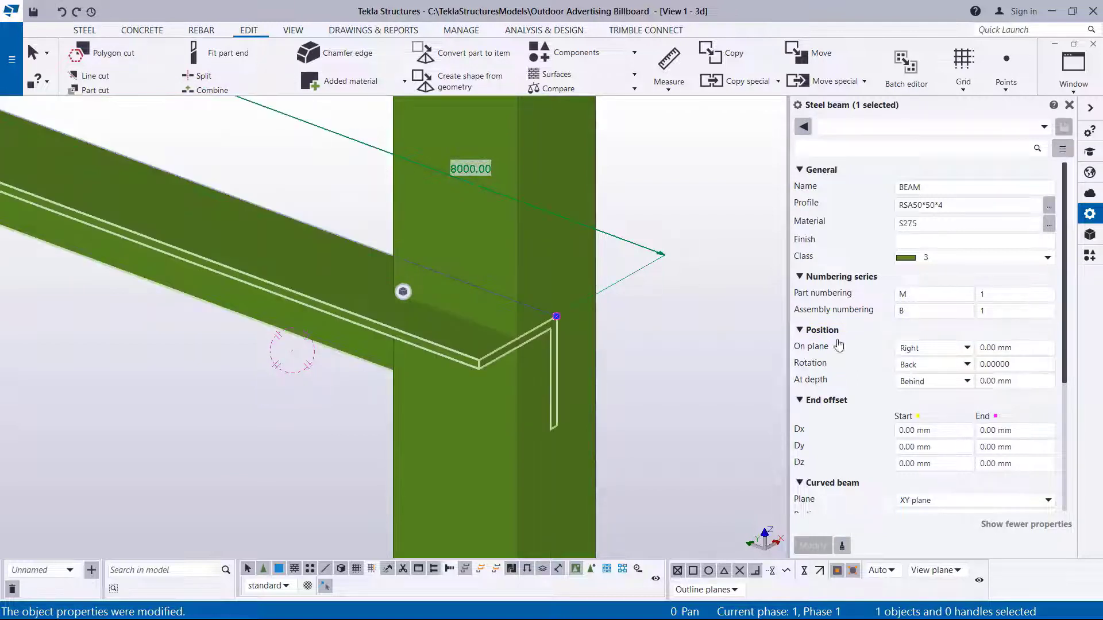
- Try the Middle and Left on-plane positions for the intermediate horizontal member
{"action": "left_click", "coordinate": [965, 382]}
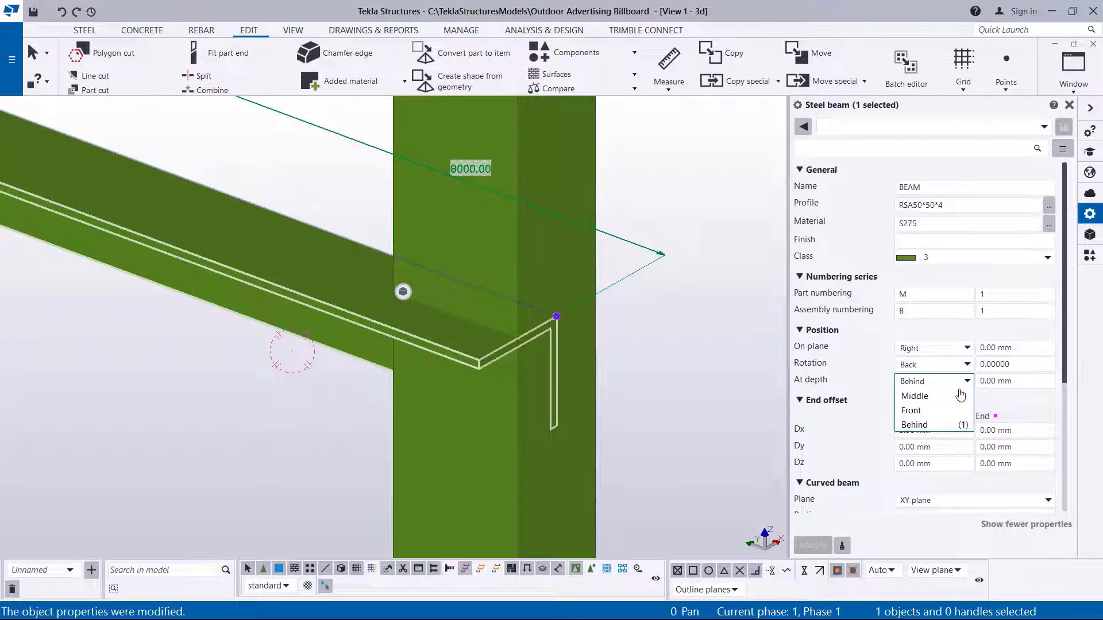
{"action": "left_click", "coordinate": [965, 348]}
{"action": "left_click", "coordinate": [964, 349]}
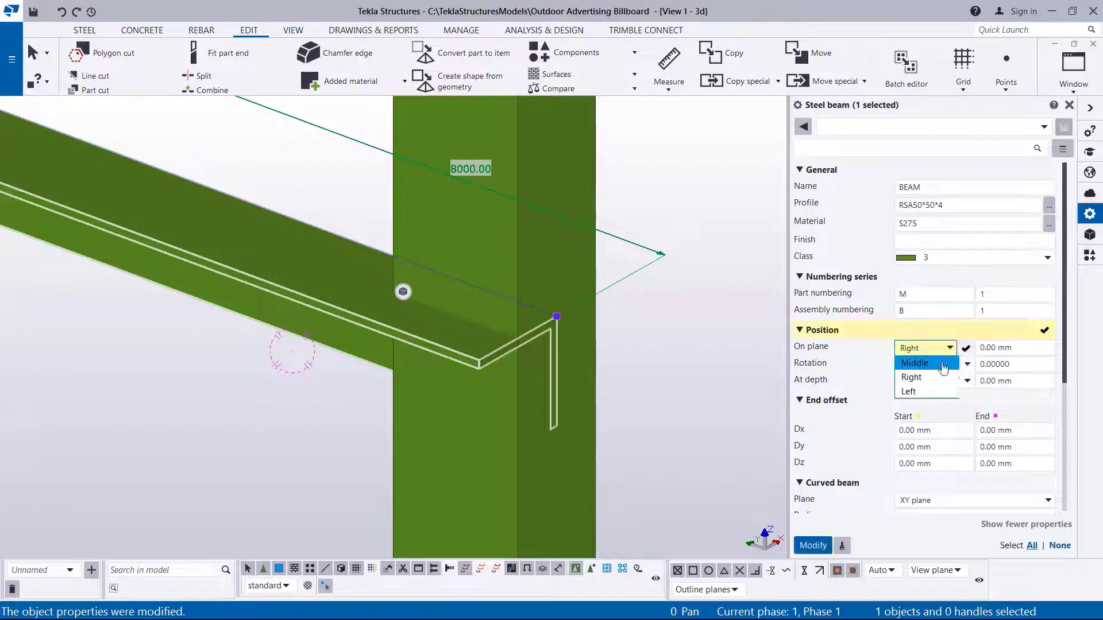
{"action": "left_click", "coordinate": [914, 362]}
{"action": "left_click", "coordinate": [815, 545]}
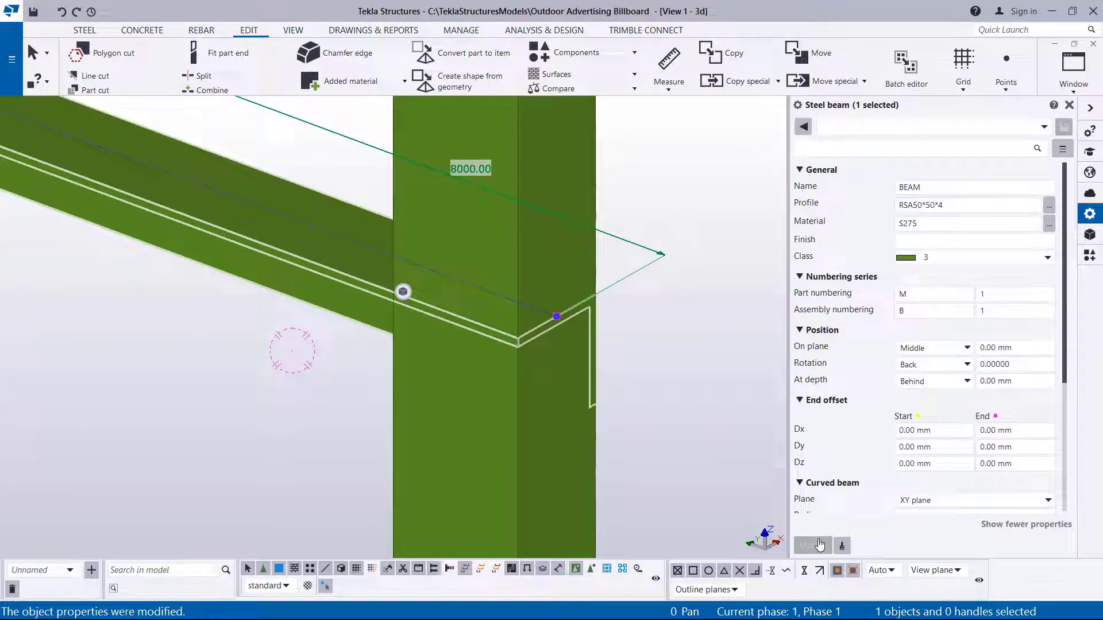
{"action": "left_click", "coordinate": [962, 351]}
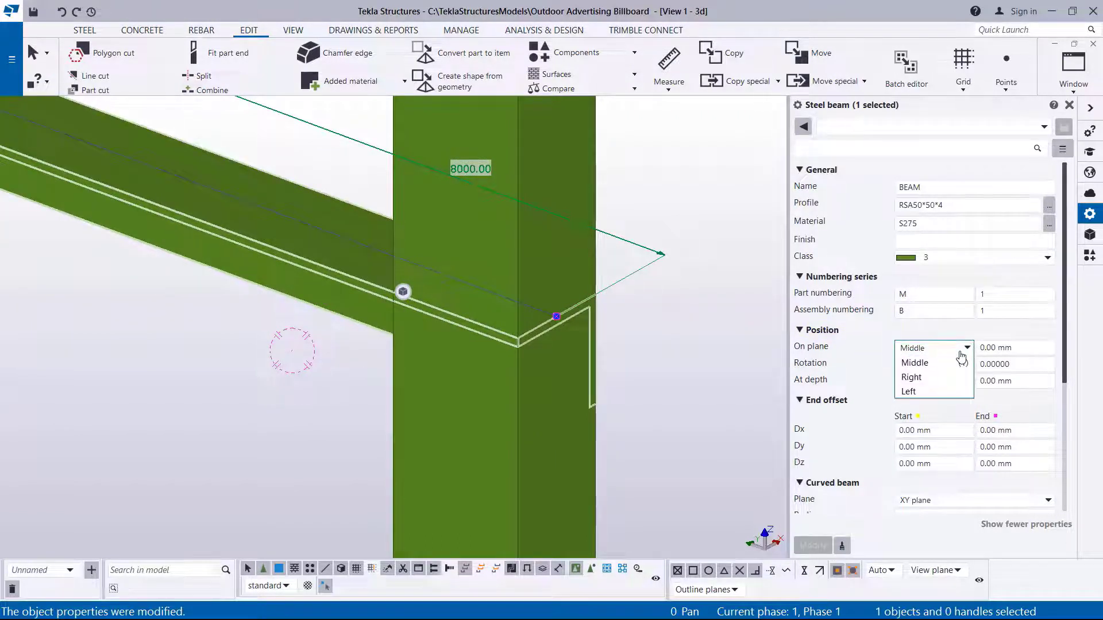
{"action": "left_click", "coordinate": [922, 392]}
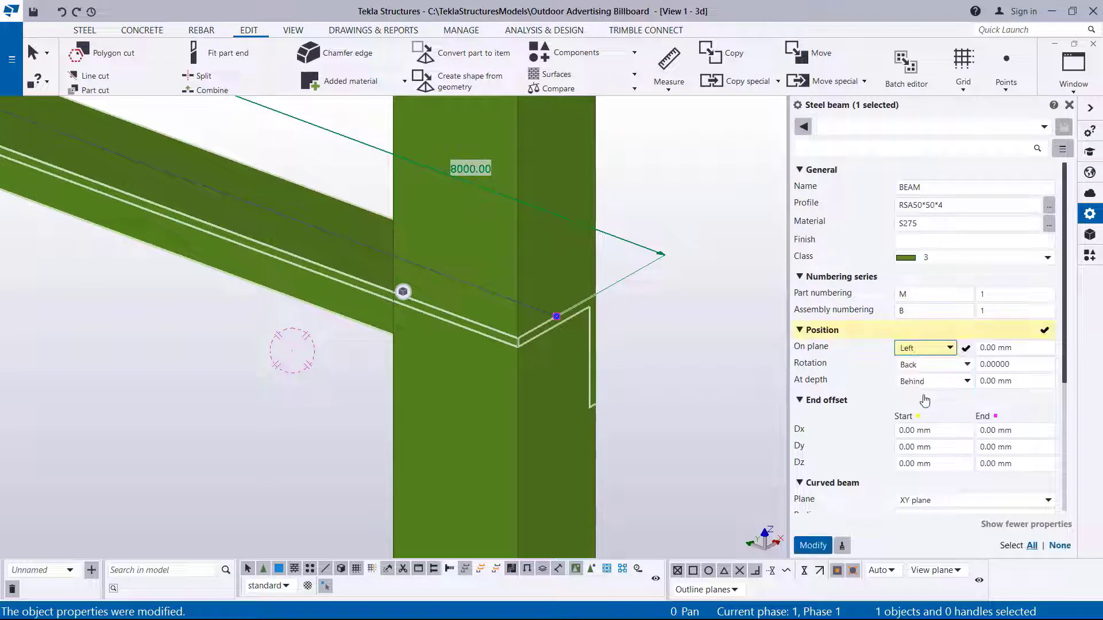
{"action": "left_click", "coordinate": [822, 543]}
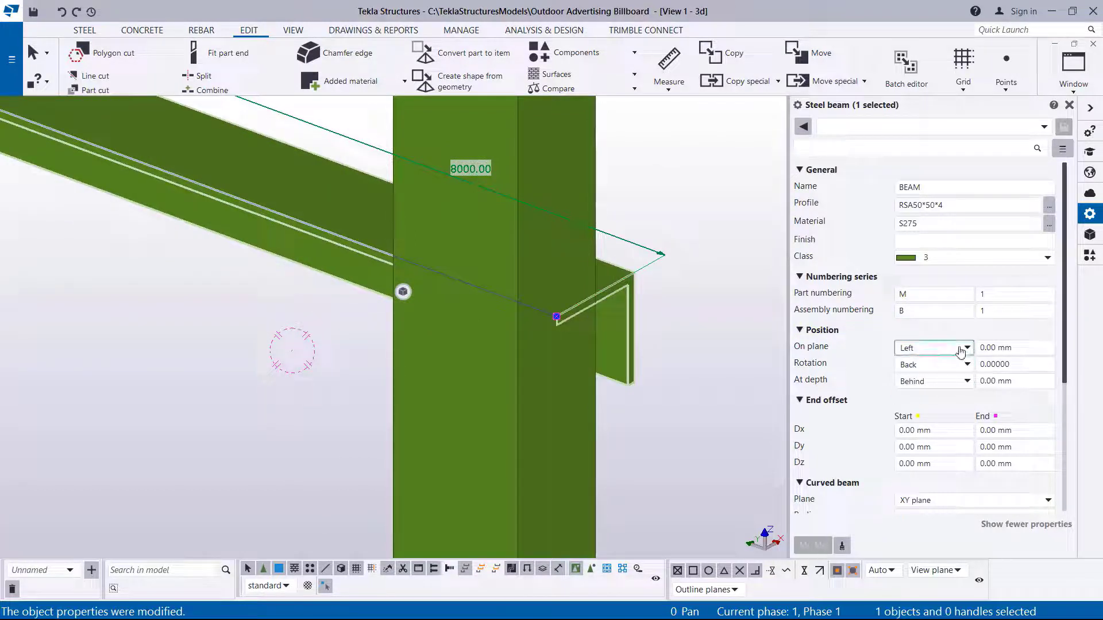
- Set the intermediate horizontal member's on-plane position to Right and apply the change
{"action": "left_click", "coordinate": [930, 348]}
{"action": "left_click", "coordinate": [919, 378]}
{"action": "left_click", "coordinate": [812, 542]}
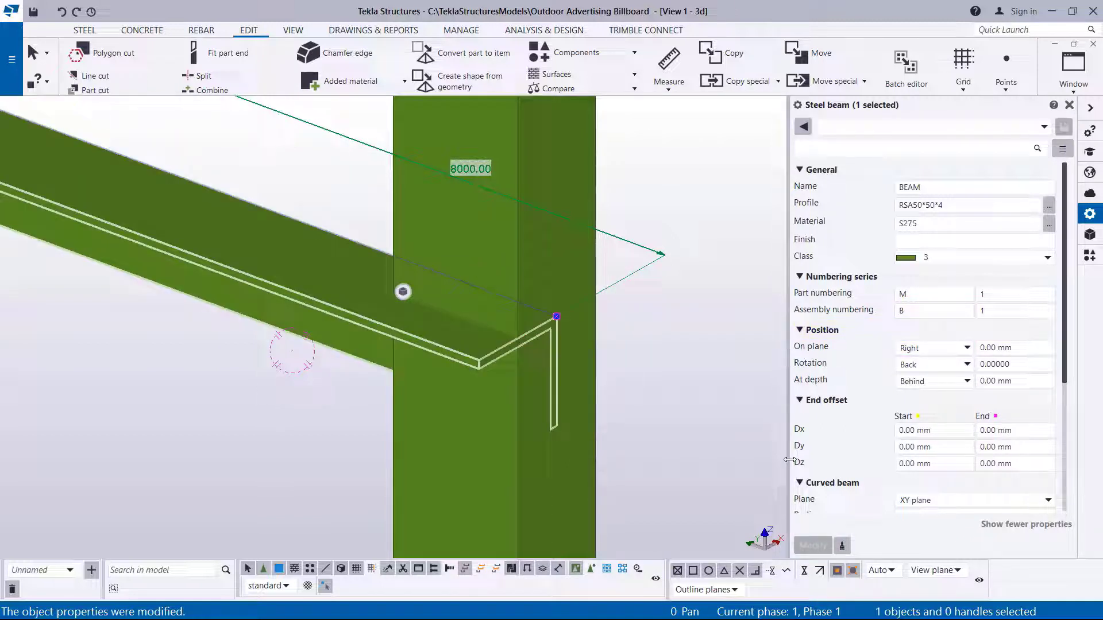
- Measure the distance from the intermediate horizontal member's end corner to the edge of the outer vertical
{"action": "scroll", "coordinate": [544, 337], "scroll_direction": "up", "scroll_amount": 4}
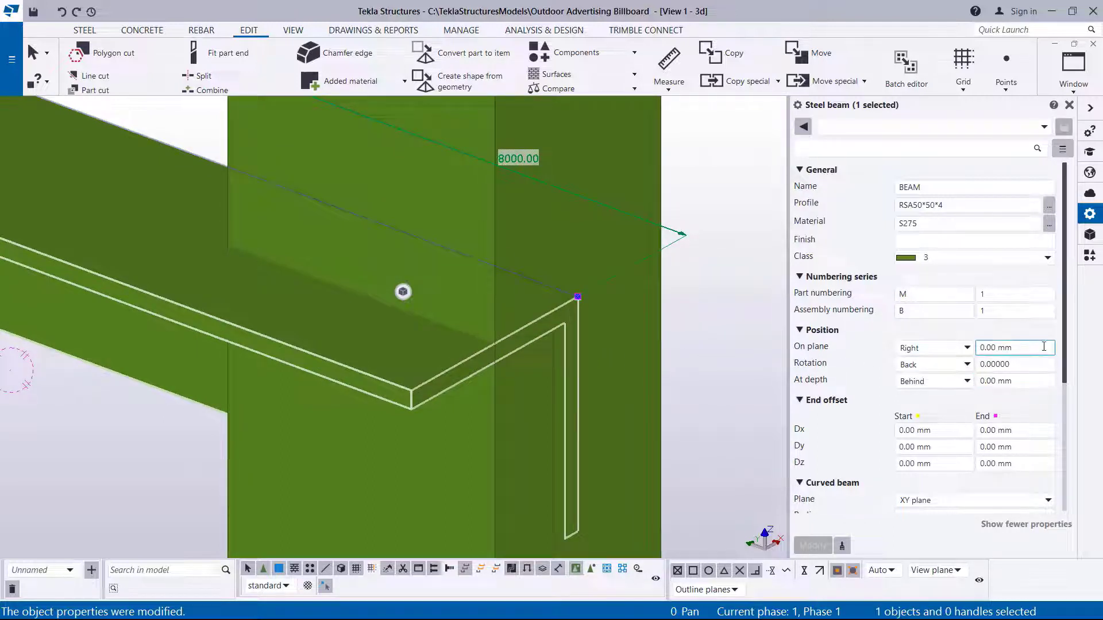
{"action": "left_click_drag", "start_coordinate": [1022, 347], "coordinate": [986, 347]}
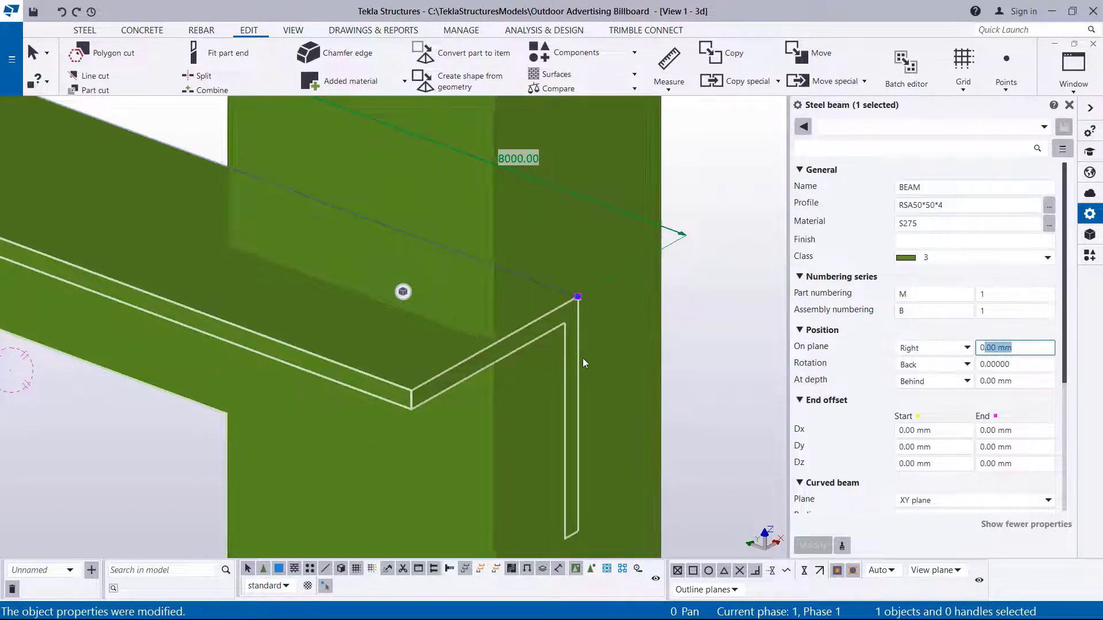
{"action": "left_click", "coordinate": [699, 267]}
{"action": "scroll", "coordinate": [567, 302], "scroll_direction": "up", "scroll_amount": 1}
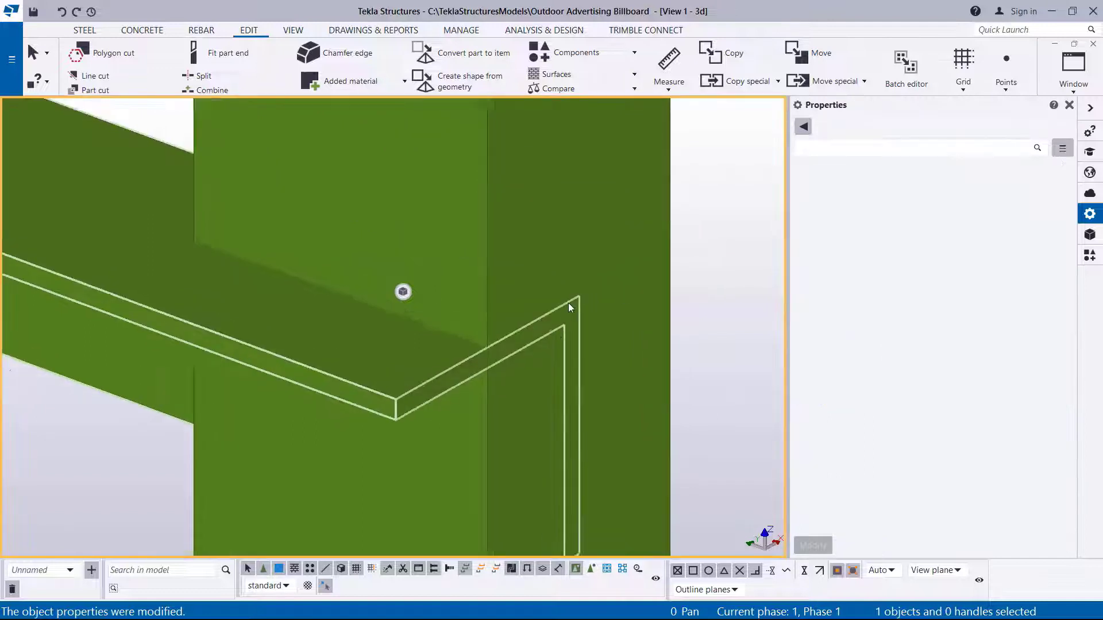
{"action": "scroll", "coordinate": [569, 308], "scroll_direction": "up", "scroll_amount": 1}
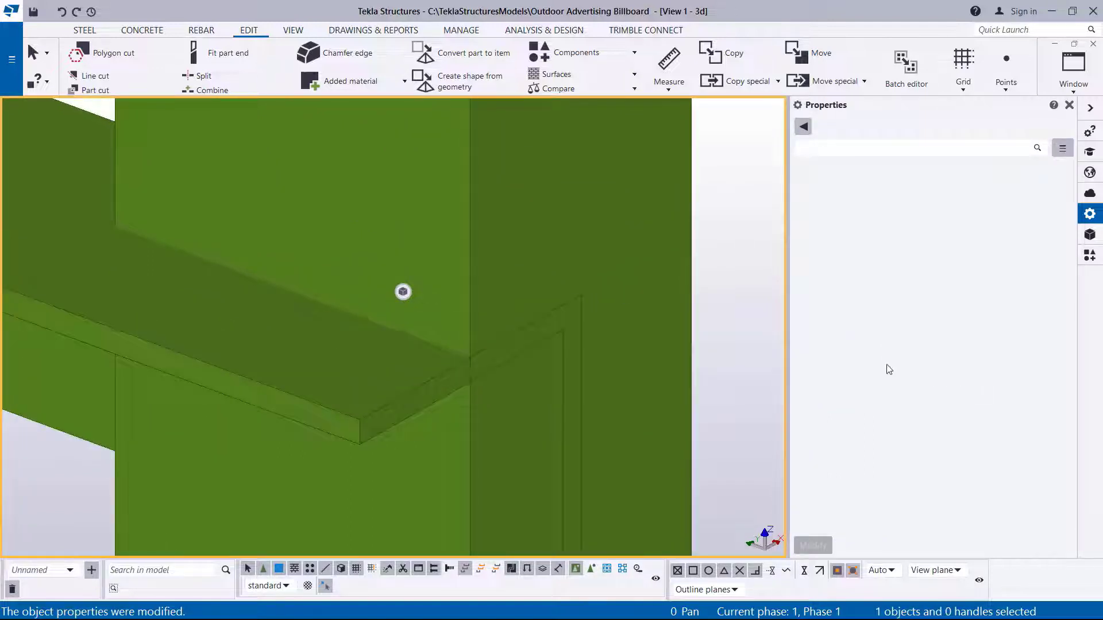
{"action": "left_click", "coordinate": [668, 91]}
{"action": "left_click", "coordinate": [660, 109]}
{"action": "scroll", "coordinate": [497, 326], "scroll_direction": "up", "scroll_amount": 3}
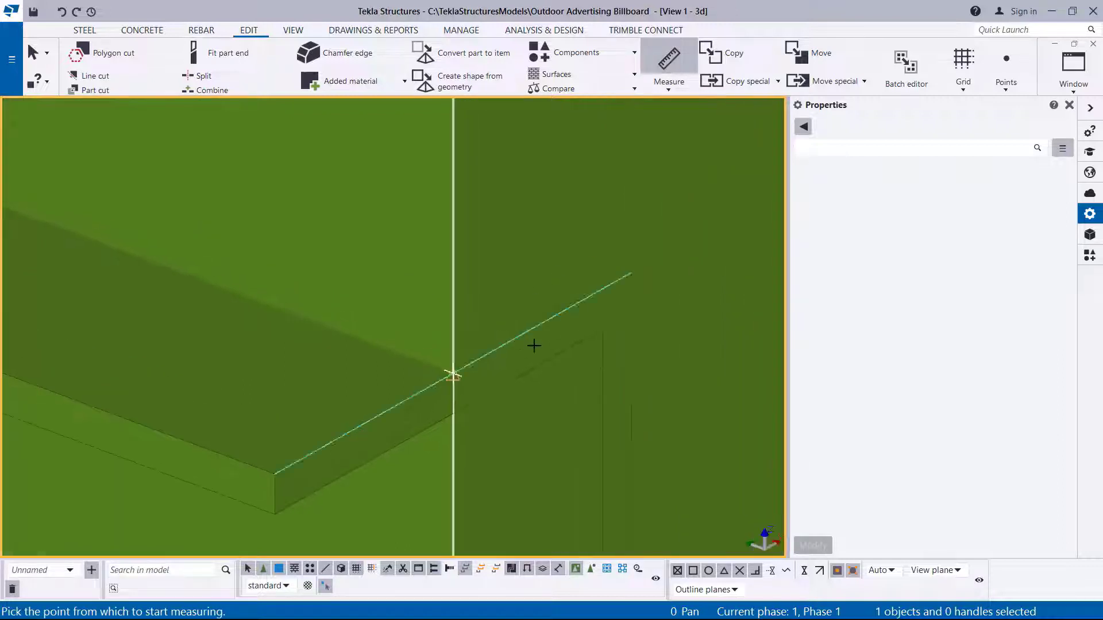
{"action": "left_click", "coordinate": [632, 273]}
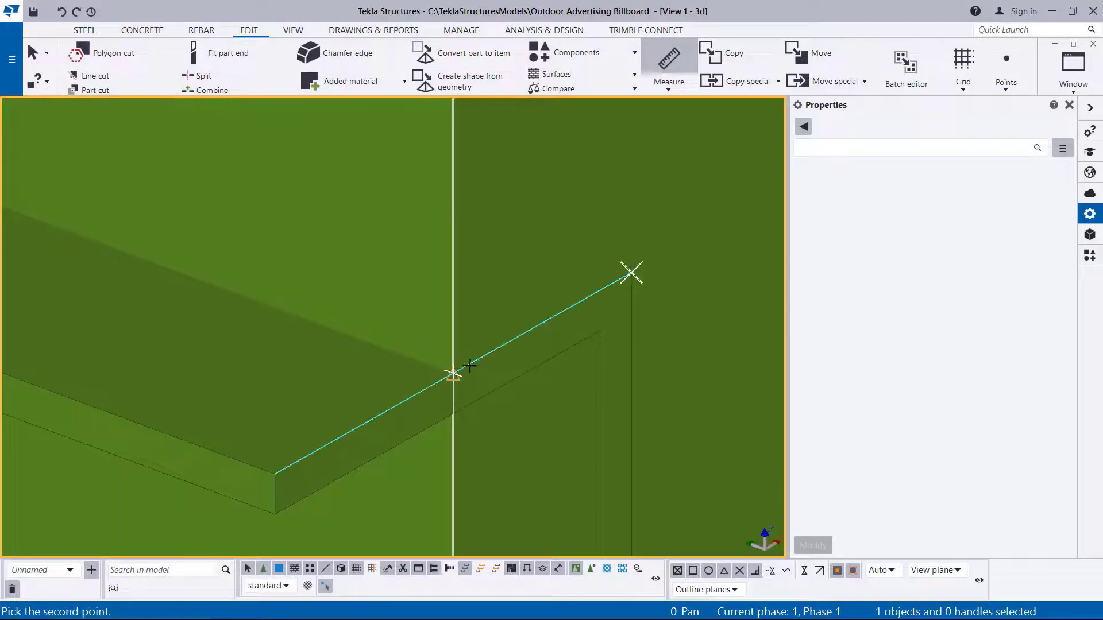
{"action": "left_click", "coordinate": [454, 374]}
{"action": "right_click", "coordinate": [574, 225]}
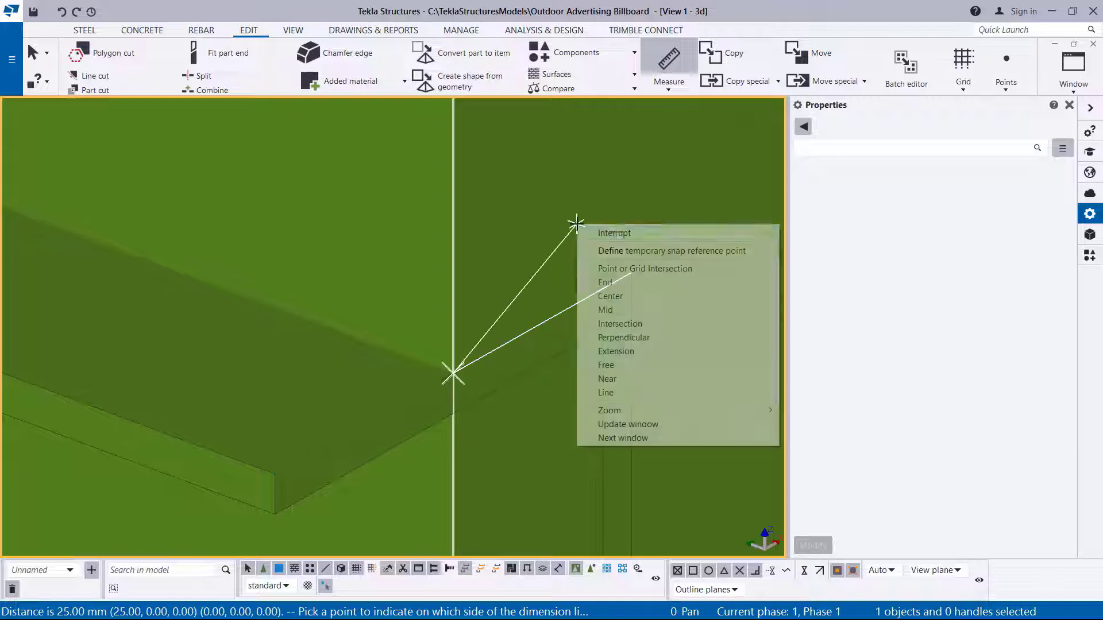
{"action": "left_click", "coordinate": [609, 235]}
- Set the intermediate horizontal member's on-plane offset to 25 mm, keeping the Right position, and apply the change
{"action": "scroll", "coordinate": [532, 277], "scroll_direction": "down", "scroll_amount": 3}
{"action": "scroll", "coordinate": [532, 281], "scroll_direction": "down", "scroll_amount": 3}
{"action": "left_click", "coordinate": [301, 267]}
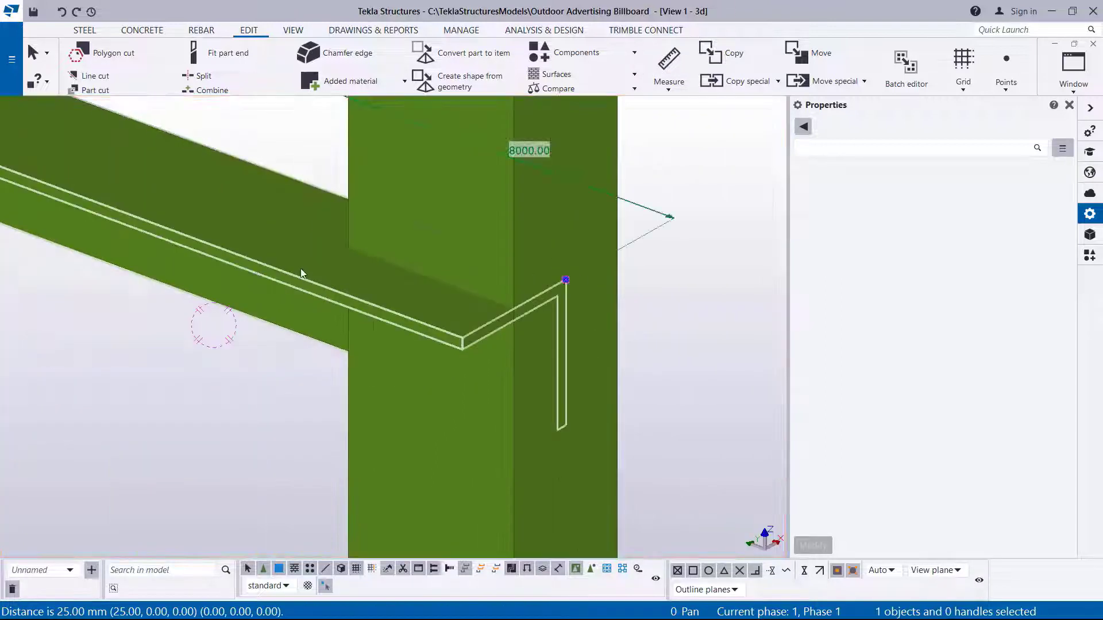
{"action": "left_click", "coordinate": [1008, 364]}
{"action": "left_click", "coordinate": [1013, 348]}
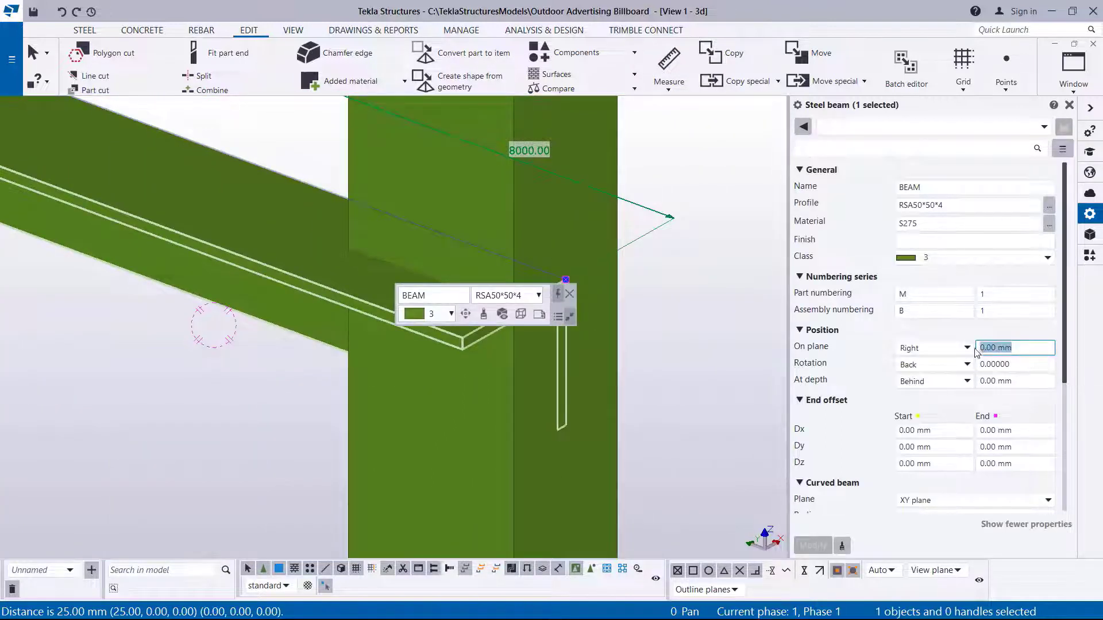
{"action": "type", "text": "25"}
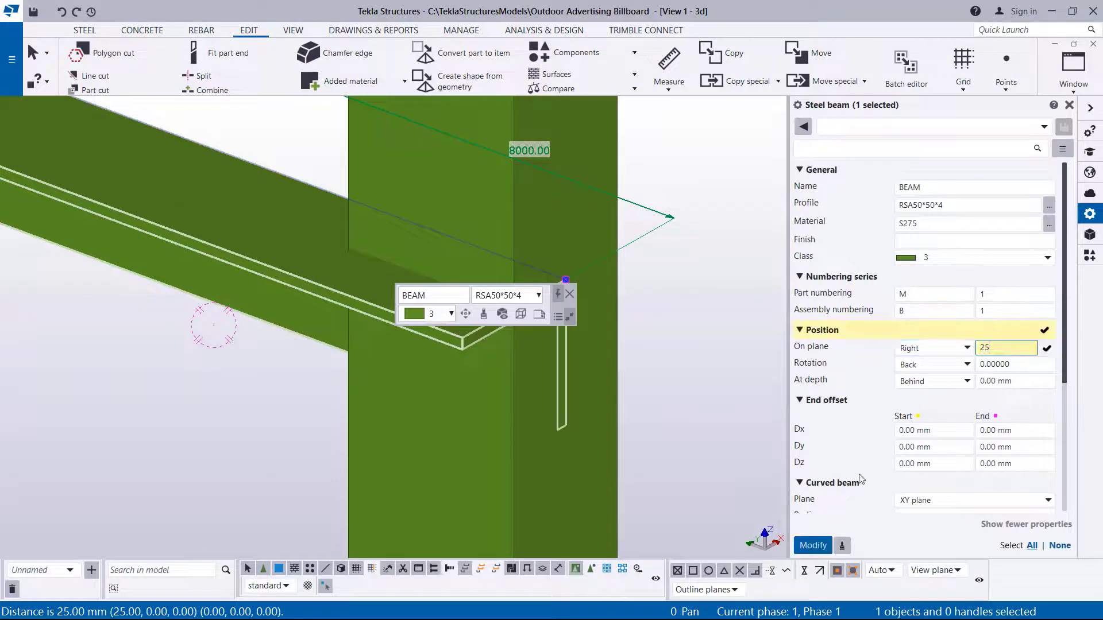
{"action": "left_click", "coordinate": [819, 546]}
{"action": "left_click", "coordinate": [701, 342]}
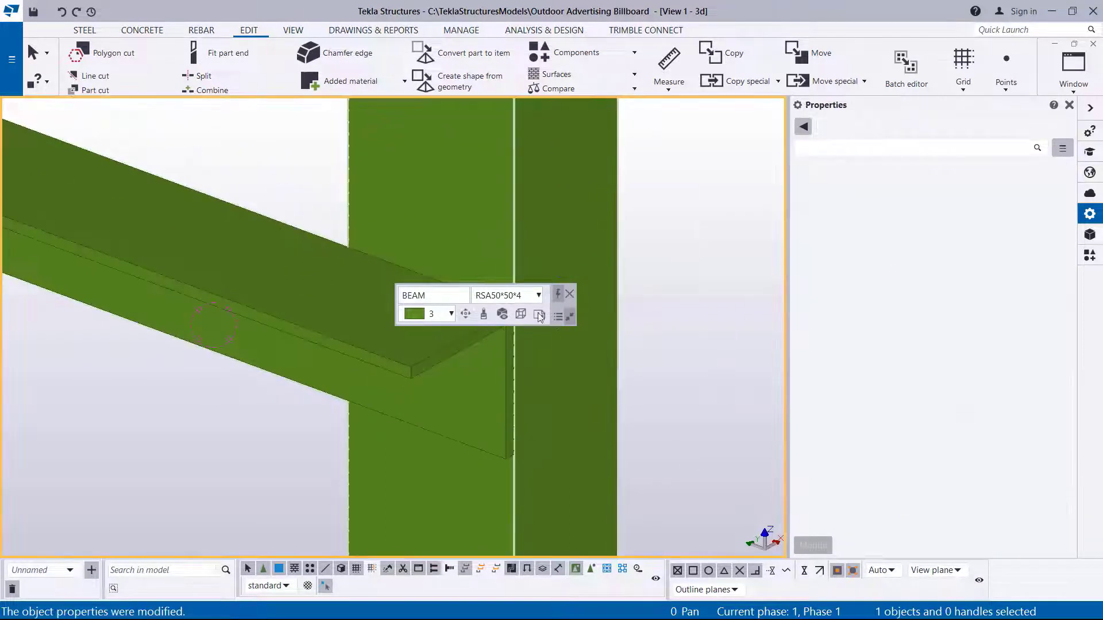
{"action": "scroll", "coordinate": [510, 322], "scroll_direction": "up", "scroll_amount": 3}
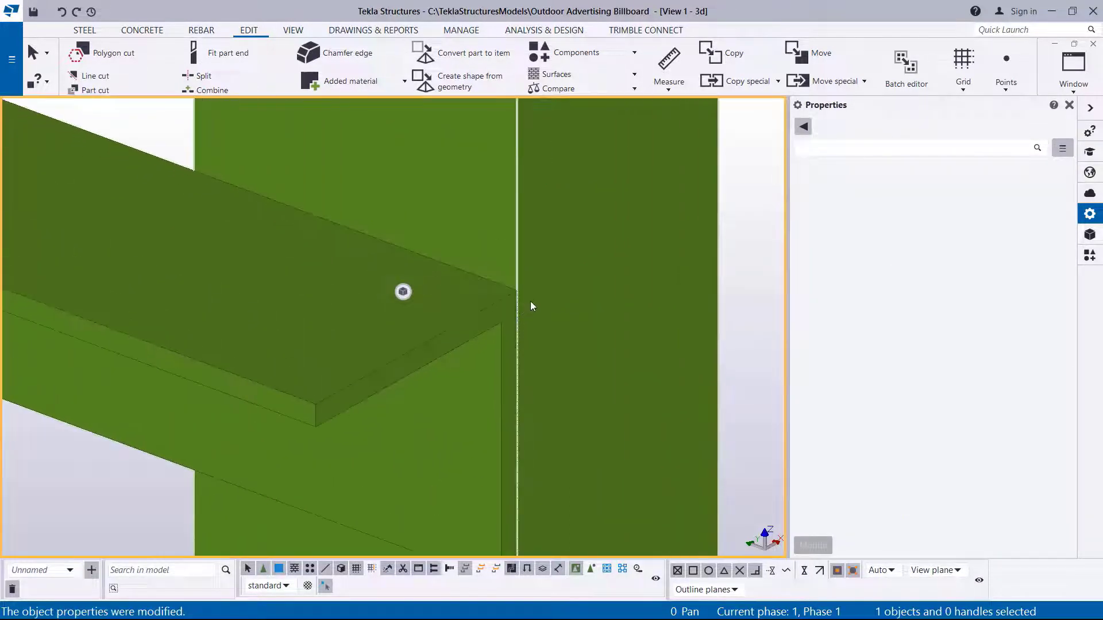
{"action": "scroll", "coordinate": [532, 301], "scroll_direction": "down", "scroll_amount": 5}
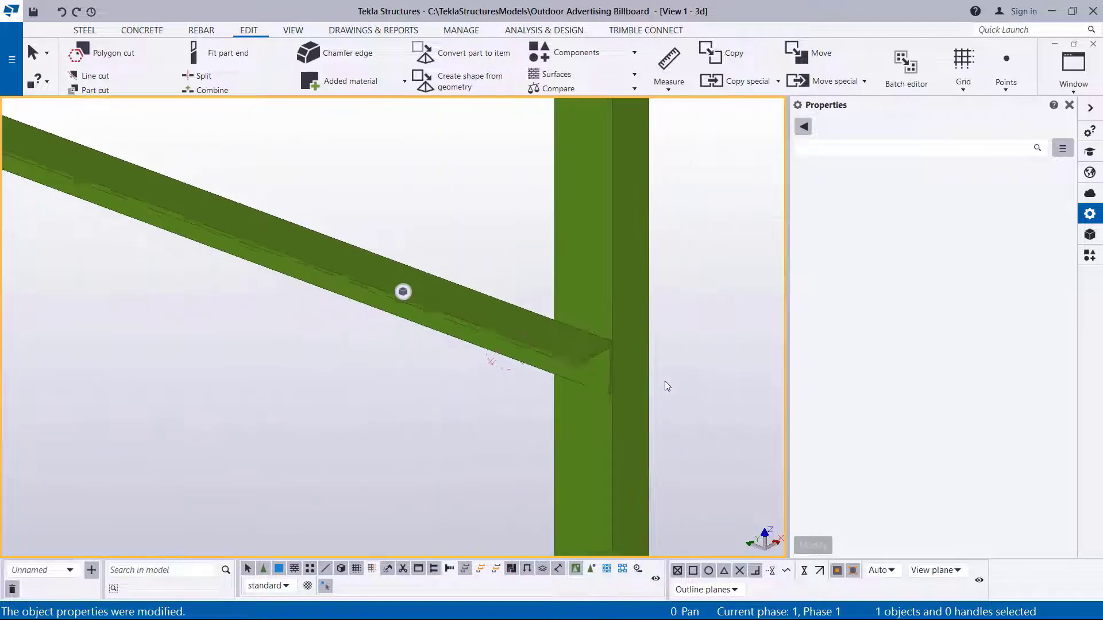
- Make one linear copy of the intermediate horizontal member with dX 0, dY 0 and dZ -1500 mm
{"action": "scroll", "coordinate": [678, 390], "scroll_direction": "down", "scroll_amount": 8}
{"action": "scroll", "coordinate": [248, 251], "scroll_direction": "up", "scroll_amount": 4}
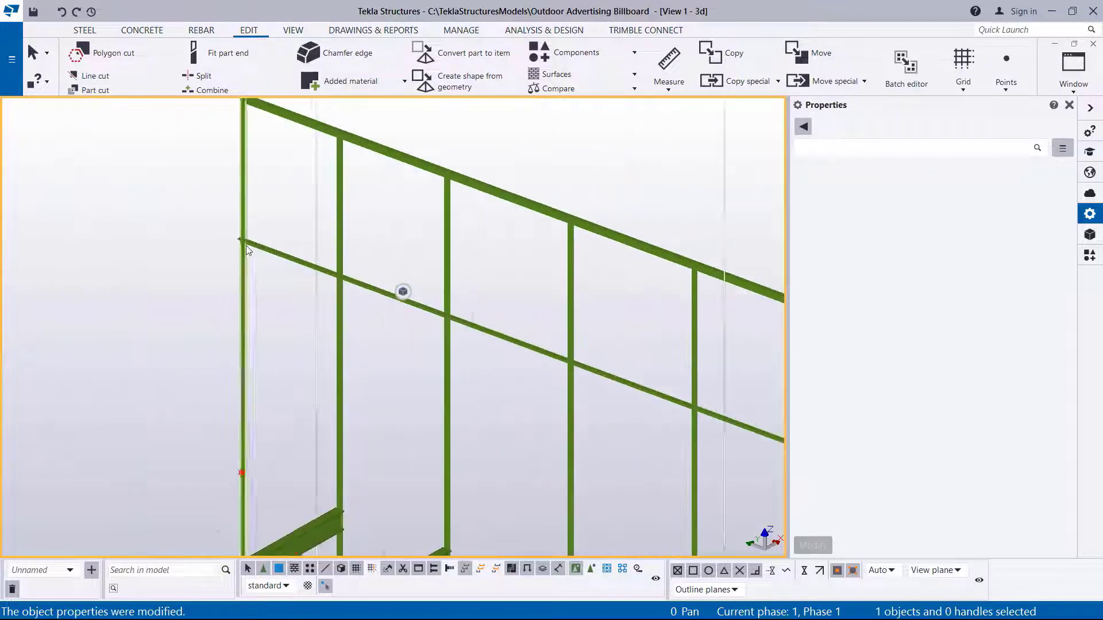
{"action": "scroll", "coordinate": [244, 247], "scroll_direction": "up", "scroll_amount": 5}
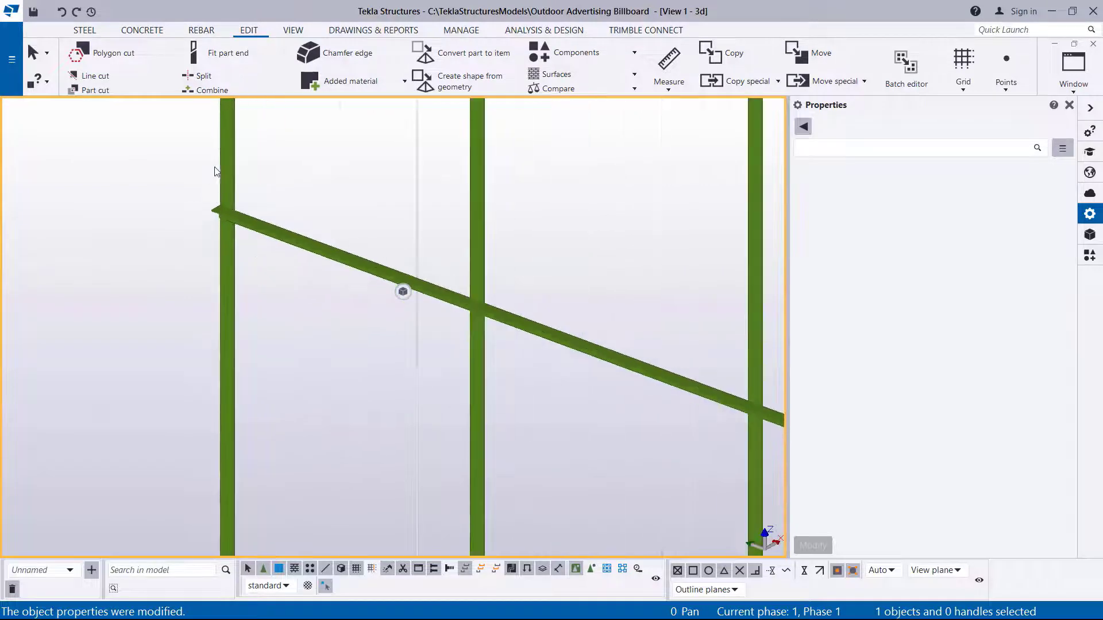
{"action": "scroll", "coordinate": [215, 172], "scroll_direction": "down", "scroll_amount": 8}
{"action": "left_click", "coordinate": [628, 326]}
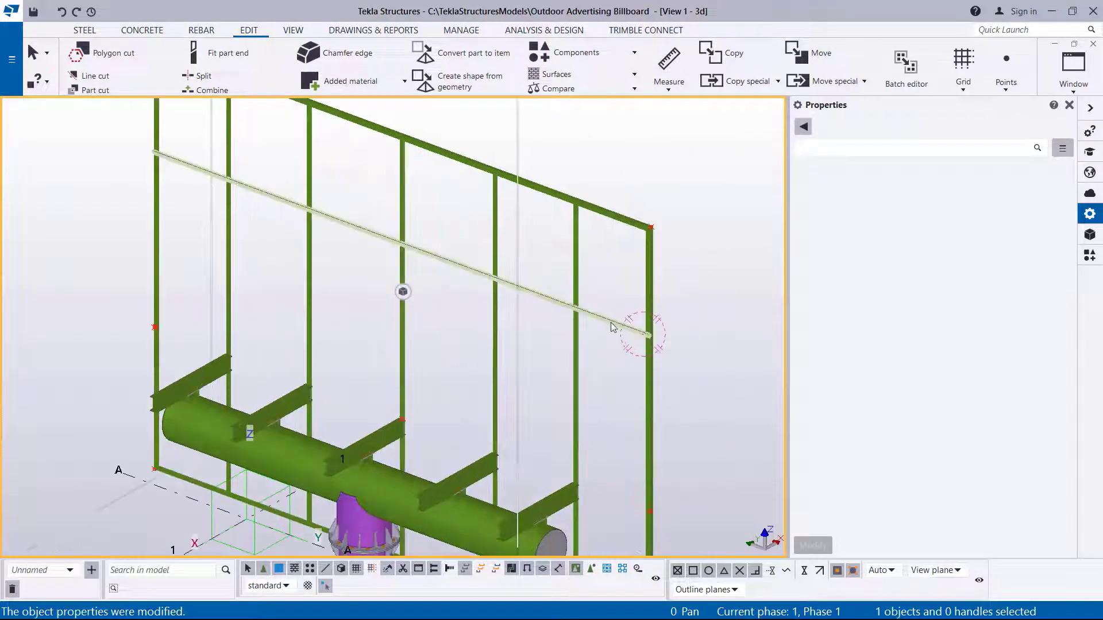
{"action": "right_click", "coordinate": [735, 203]}
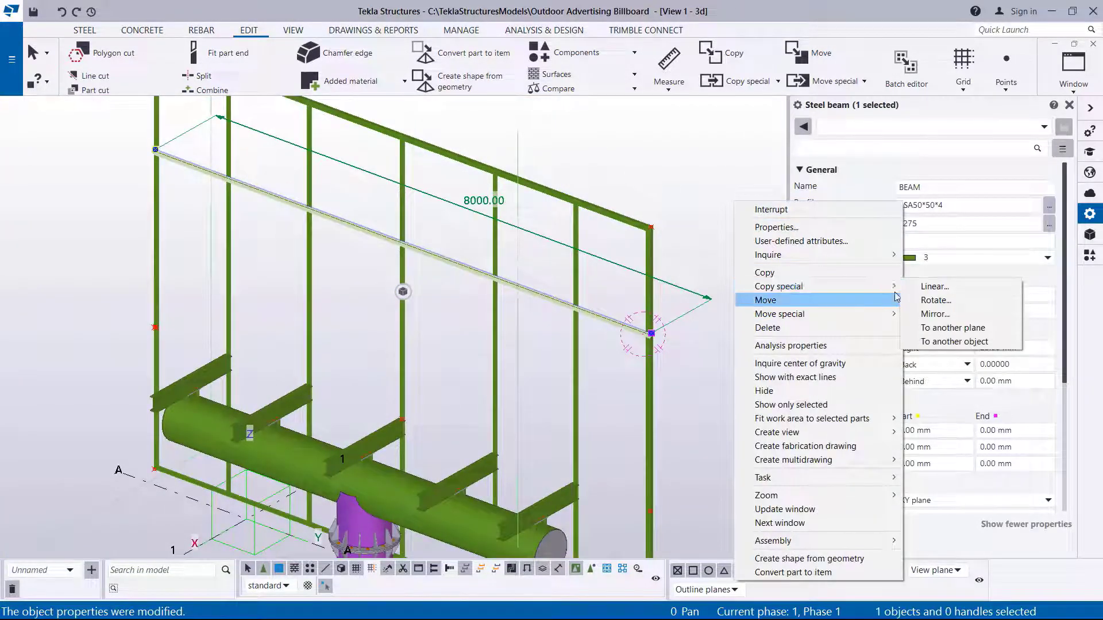
{"action": "left_click", "coordinate": [934, 286]}
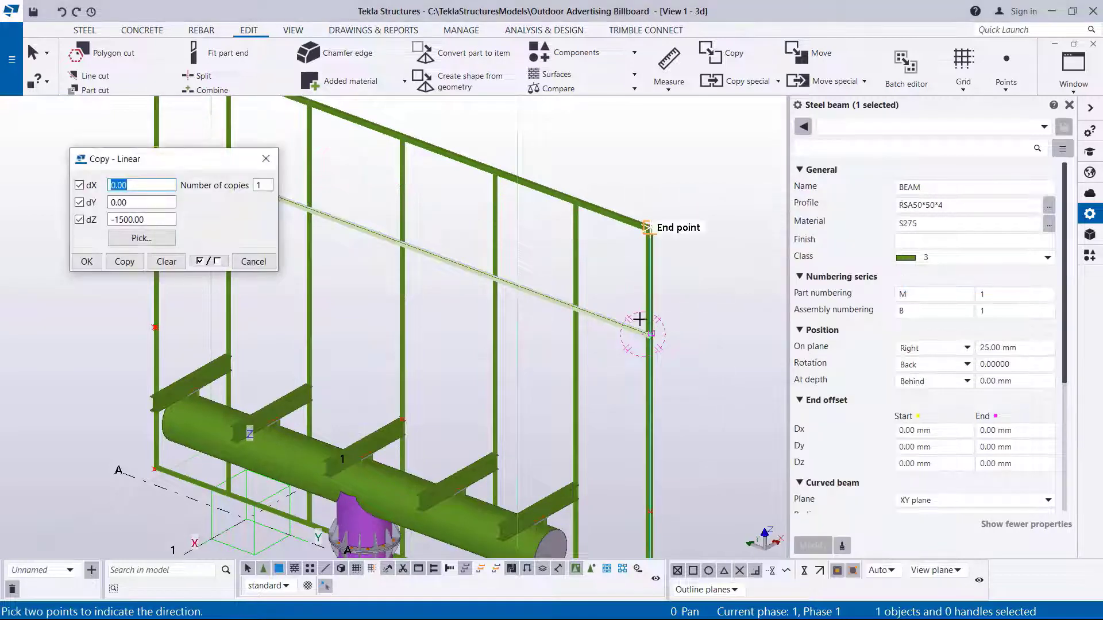
{"action": "left_click", "coordinate": [126, 264]}
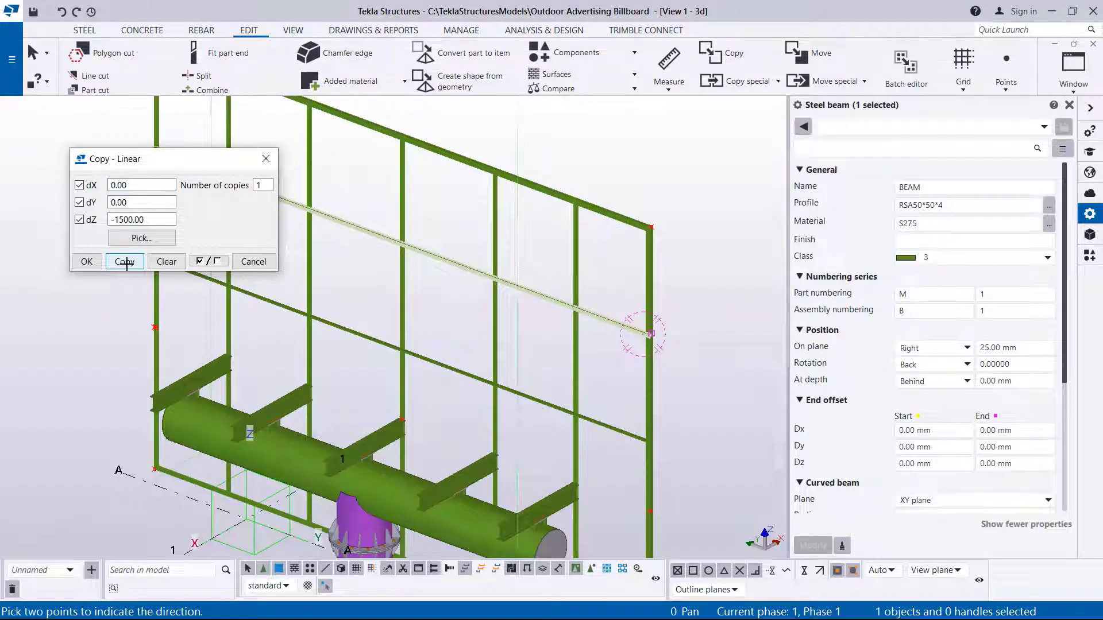
- Make one more linear copy of the same horizontal member with dZ -3000 mm and end the copying
{"action": "left_click", "coordinate": [266, 185]}
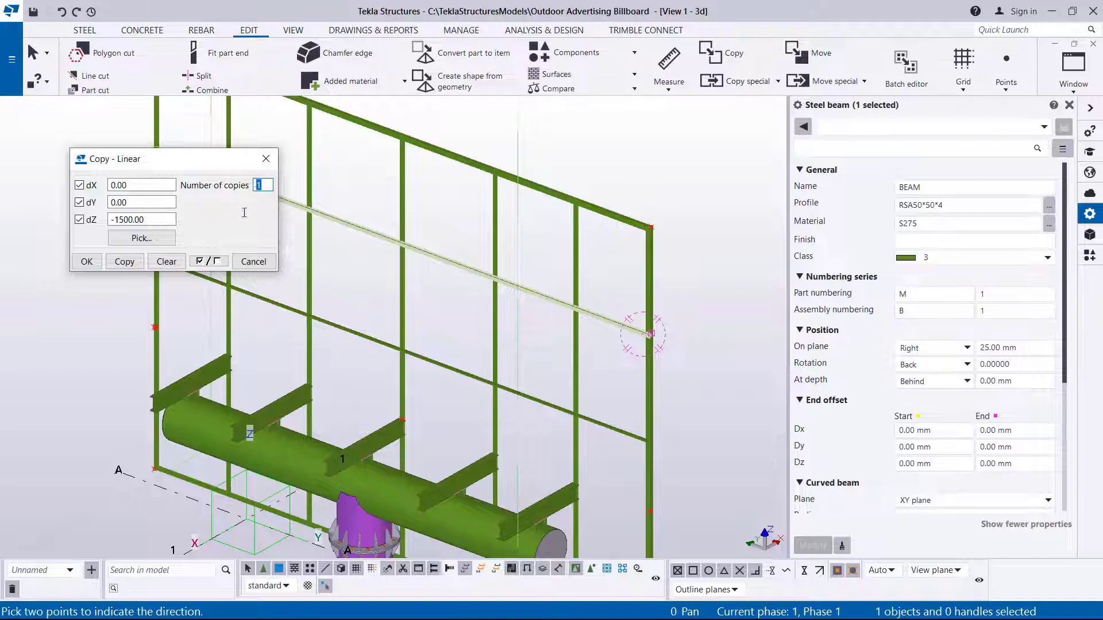
{"action": "left_click_drag", "start_coordinate": [151, 218], "coordinate": [133, 219]}
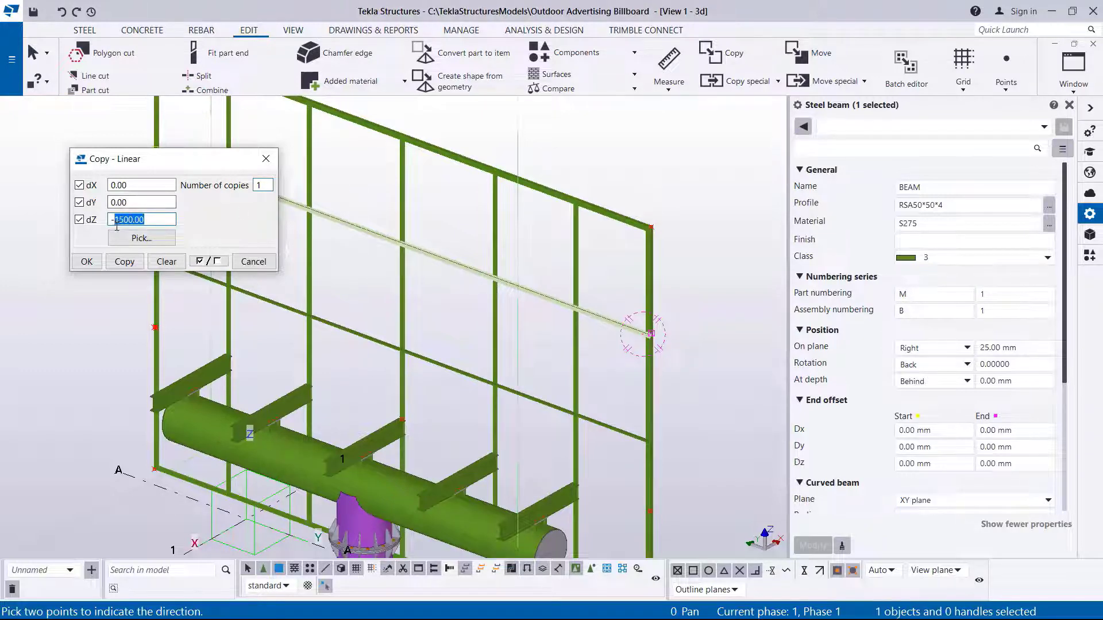
{"action": "type", "text": "30"}
{"action": "left_click", "coordinate": [124, 262]}
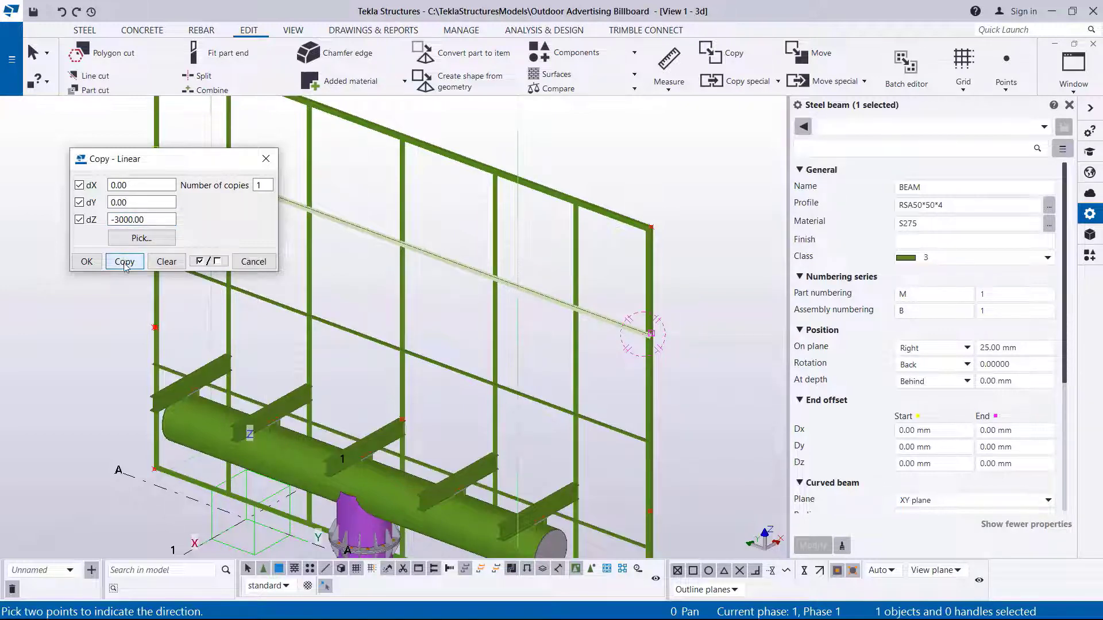
{"action": "left_click", "coordinate": [253, 262]}
{"action": "right_click", "coordinate": [441, 301]}
{"action": "left_click", "coordinate": [475, 310]}
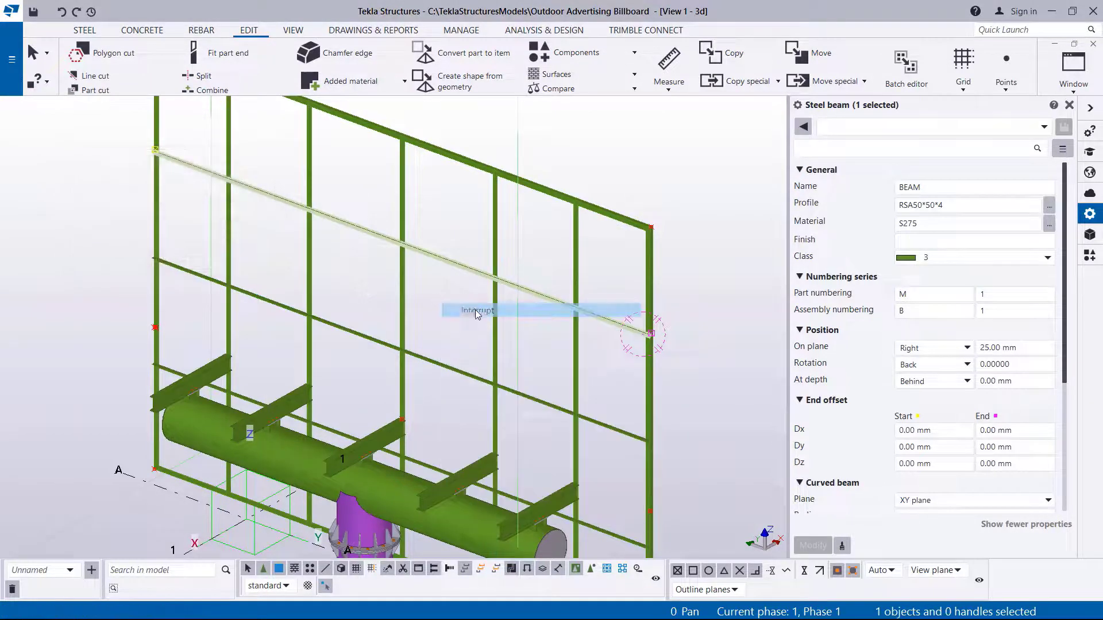
- Examine the billboard frame and its intermediate horizontal members from several angles, including around the horizontal support pipe
{"action": "key", "text": "ctrl+r"}
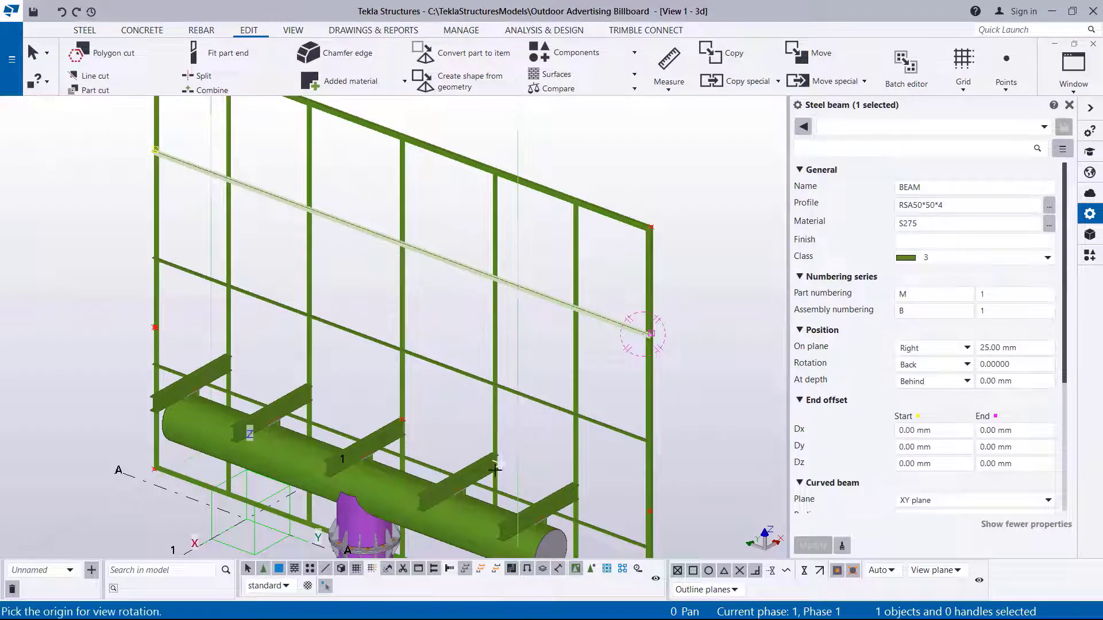
{"action": "left_click", "coordinate": [490, 470]}
{"action": "left_click_drag", "start_coordinate": [490, 469], "coordinate": [411, 357]}
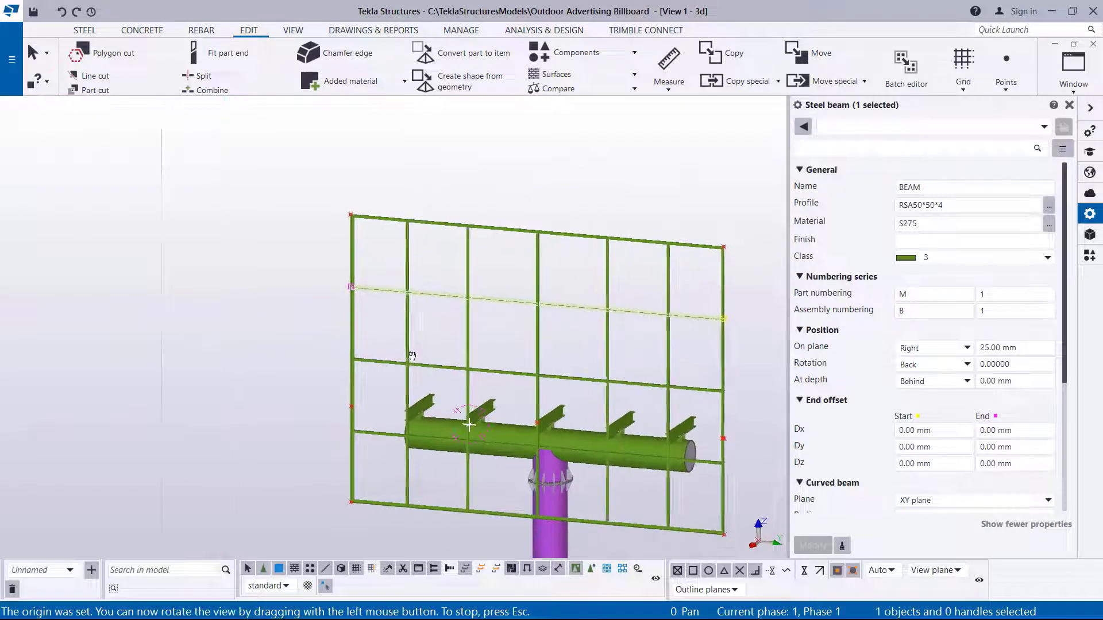
{"action": "right_click", "coordinate": [642, 151]}
{"action": "left_click", "coordinate": [671, 159]}
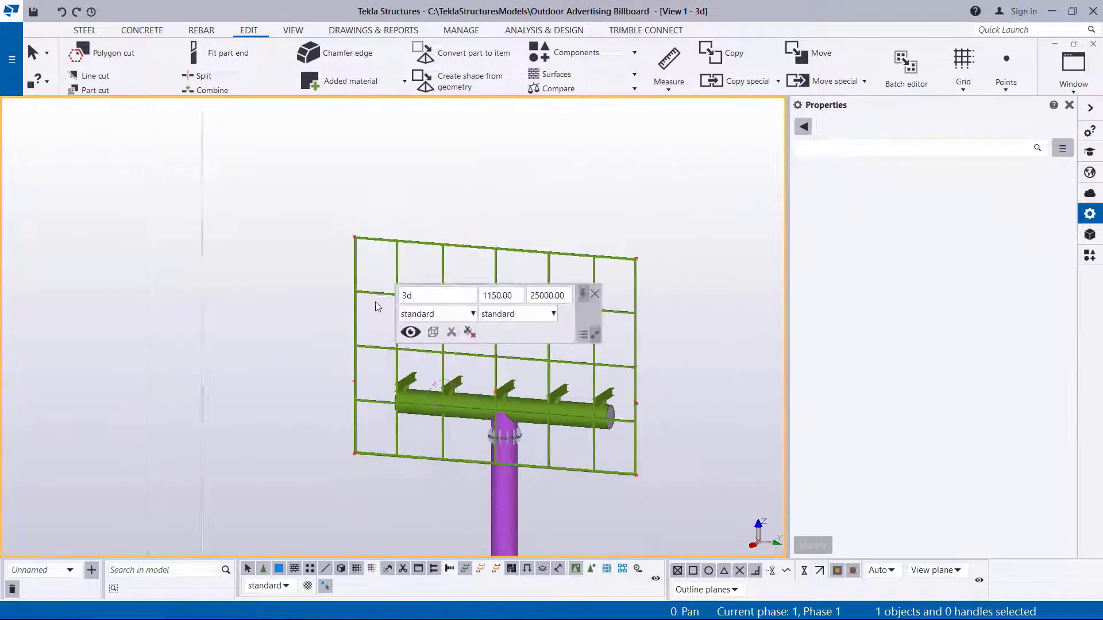
{"action": "left_click", "coordinate": [596, 295]}
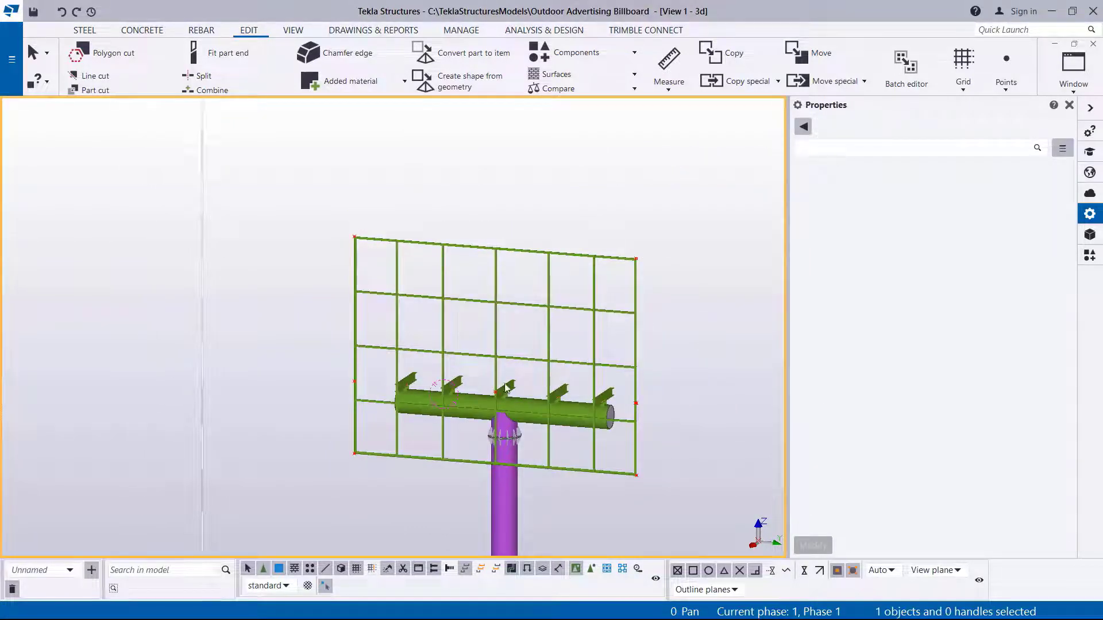
{"action": "scroll", "coordinate": [505, 385], "scroll_direction": "up", "scroll_amount": 4}
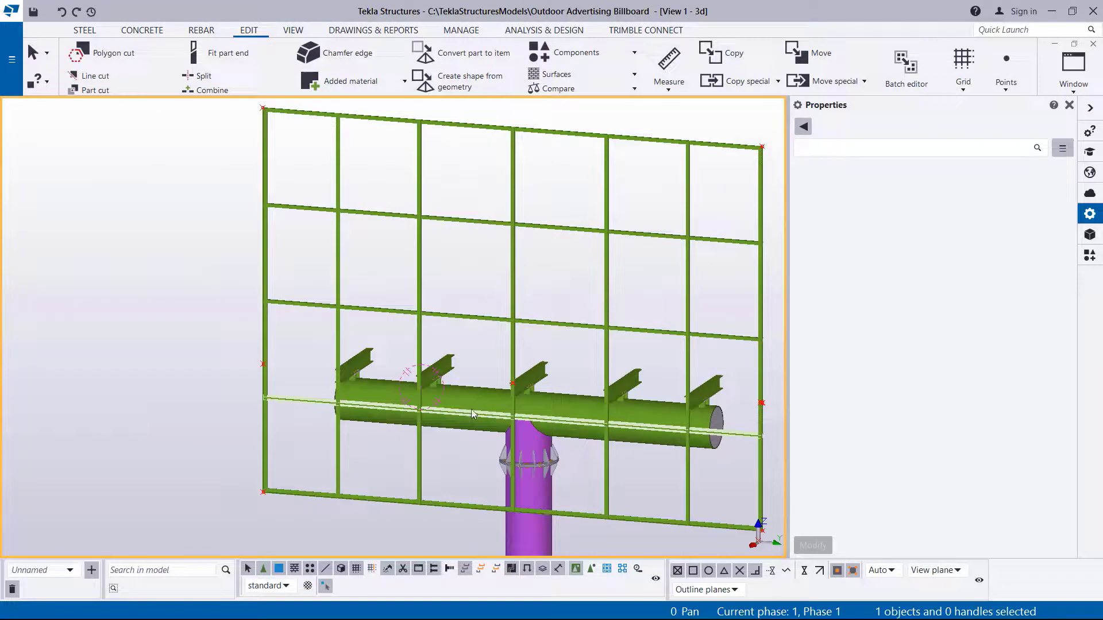
{"action": "key", "text": "v"}
{"action": "left_click", "coordinate": [467, 421]}
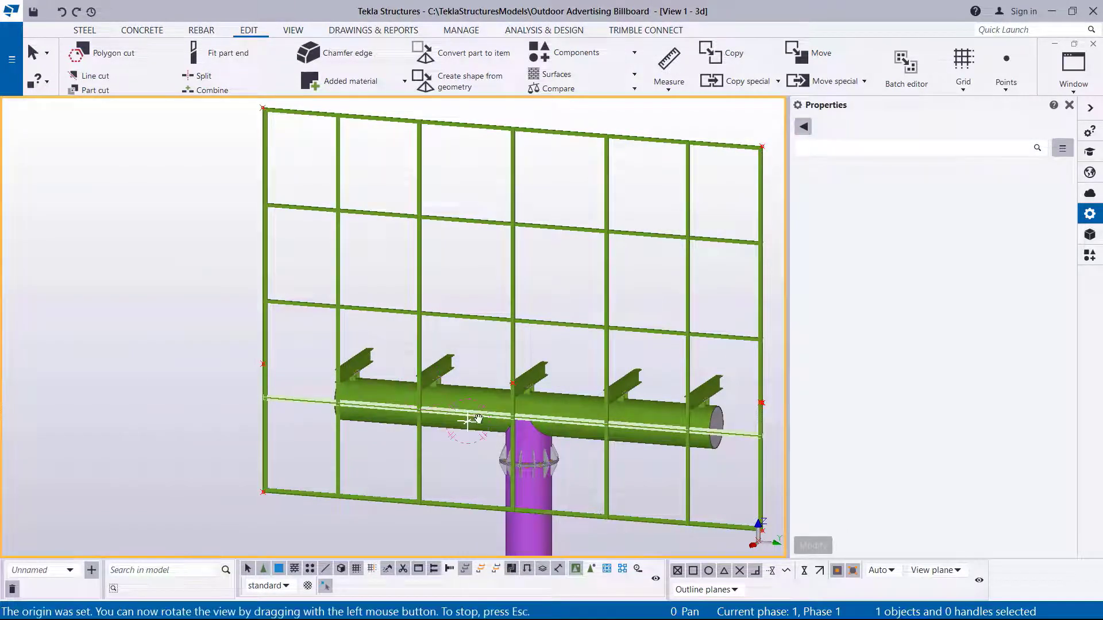
{"action": "left_click_drag", "start_coordinate": [478, 418], "coordinate": [542, 411]}
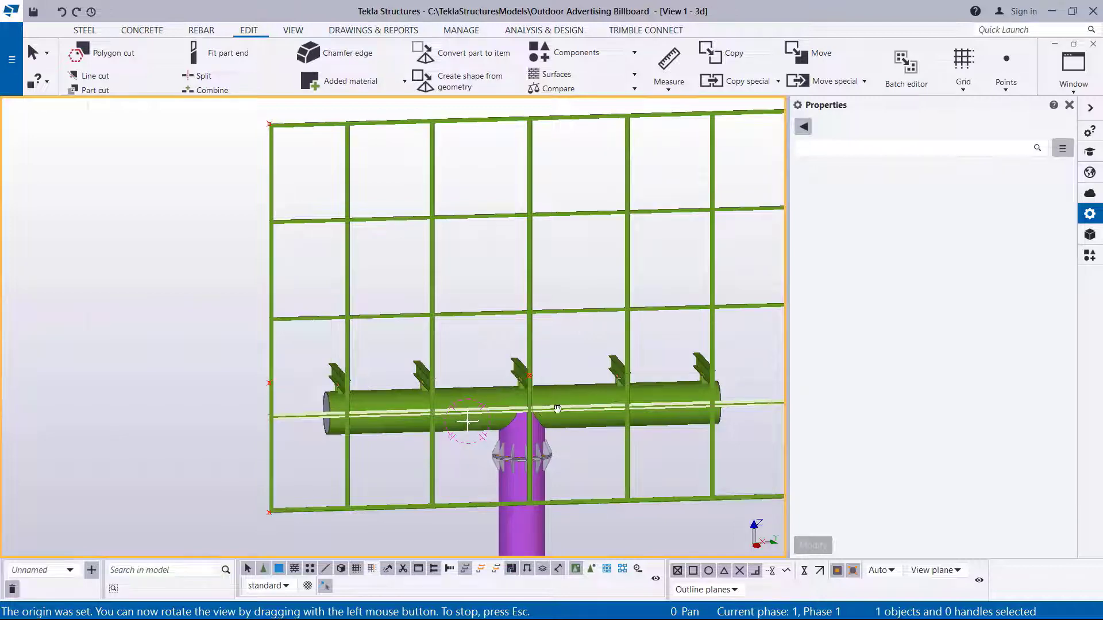
{"action": "left_click_drag", "start_coordinate": [557, 409], "coordinate": [569, 423]}
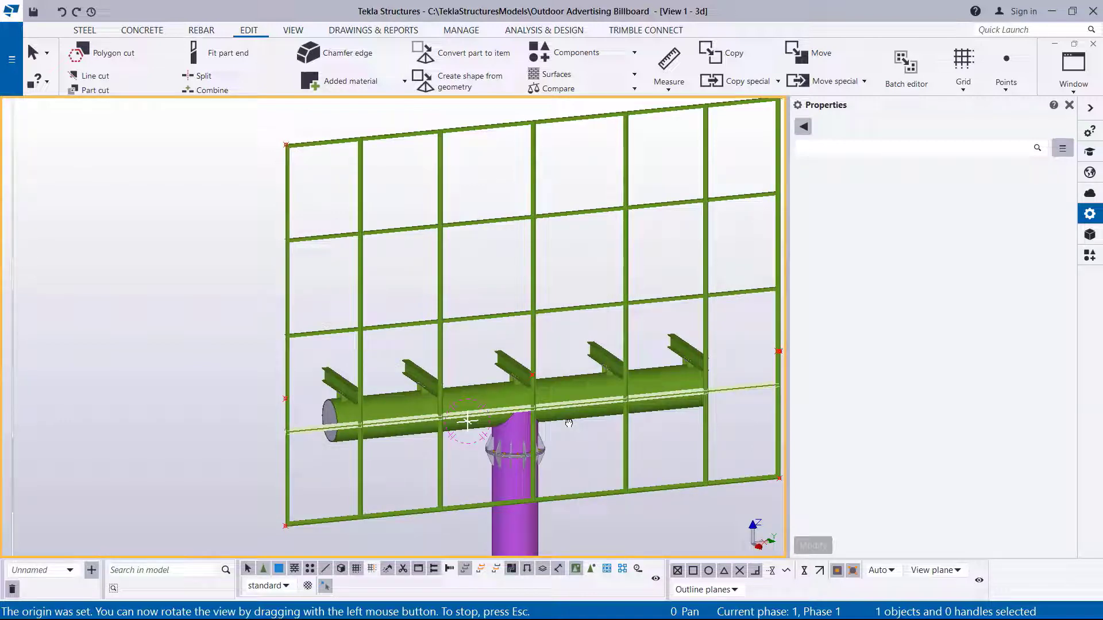
{"action": "left_click_drag", "start_coordinate": [569, 422], "coordinate": [585, 433]}
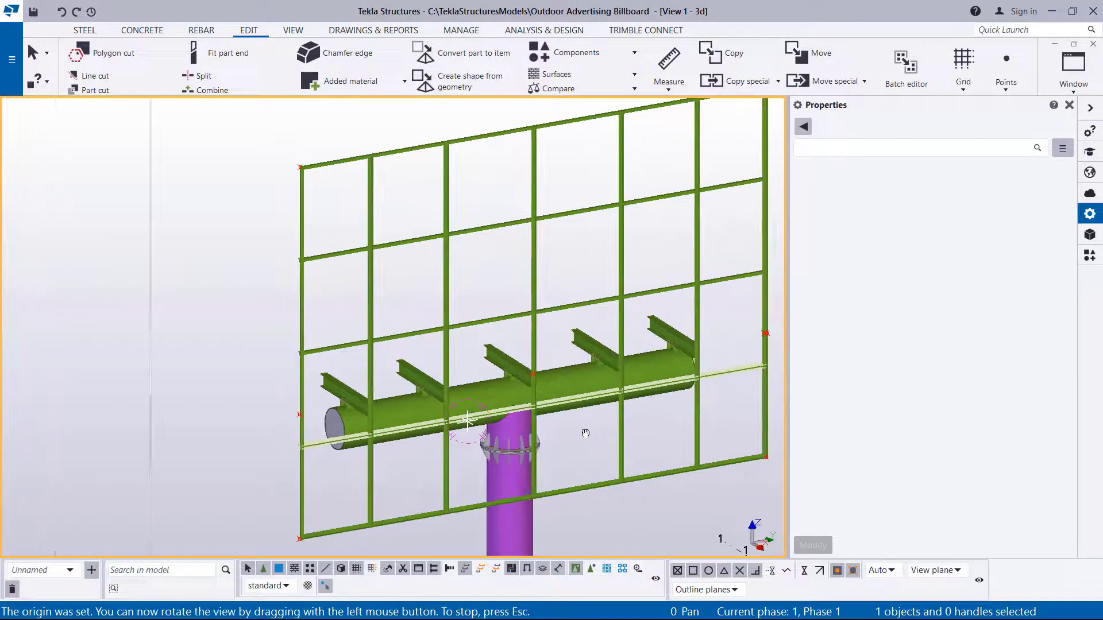
{"action": "right_click", "coordinate": [206, 184]}
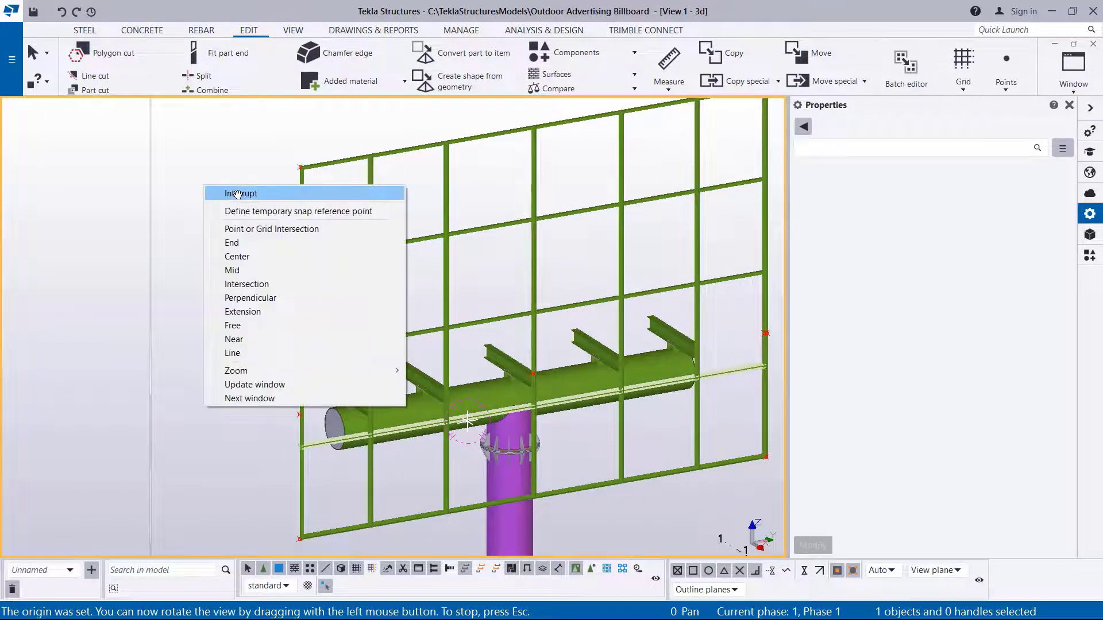
{"action": "left_click", "coordinate": [225, 191]}
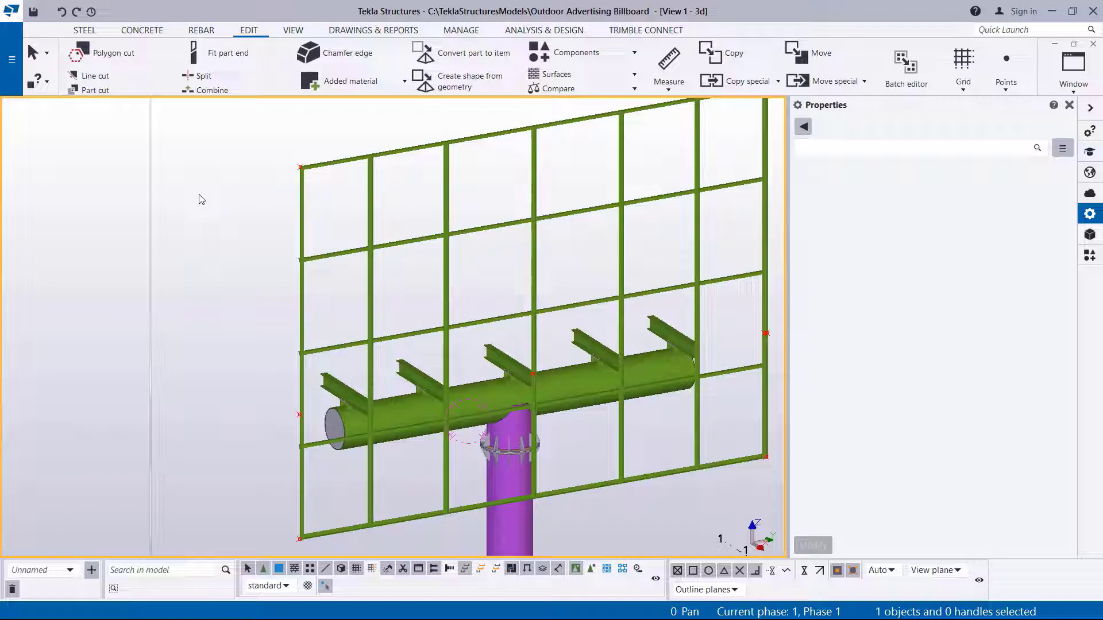